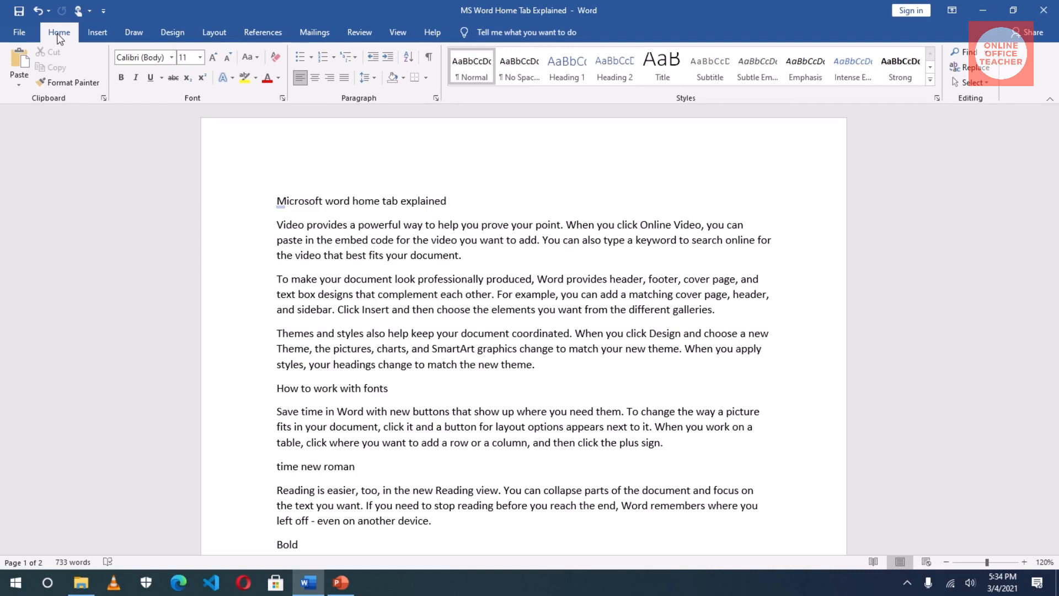
{"action": "left_click", "coordinate": [92, 34]}
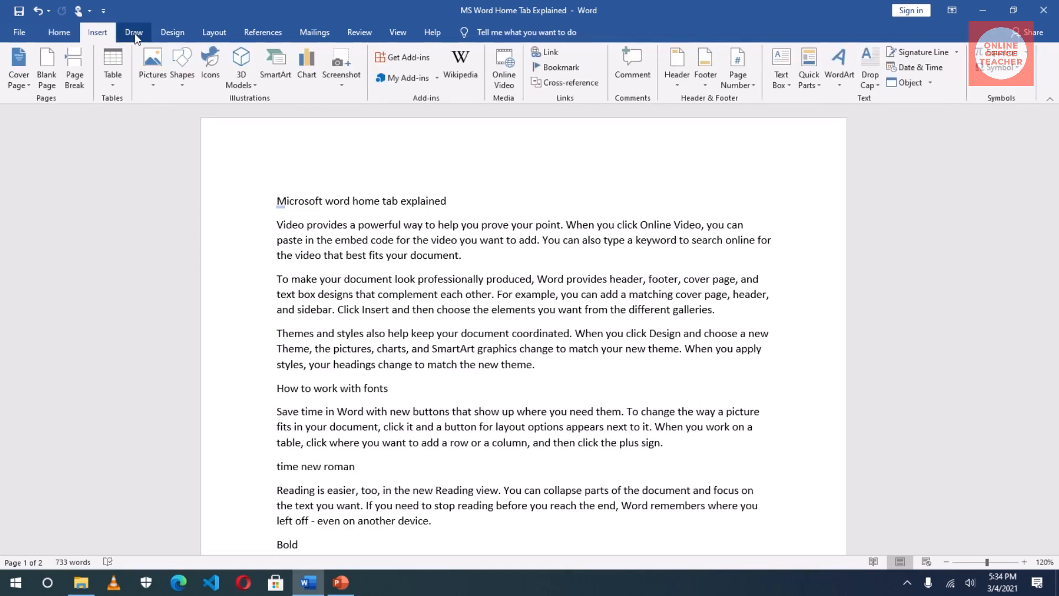
{"action": "left_click", "coordinate": [134, 33]}
{"action": "left_click", "coordinate": [172, 33]}
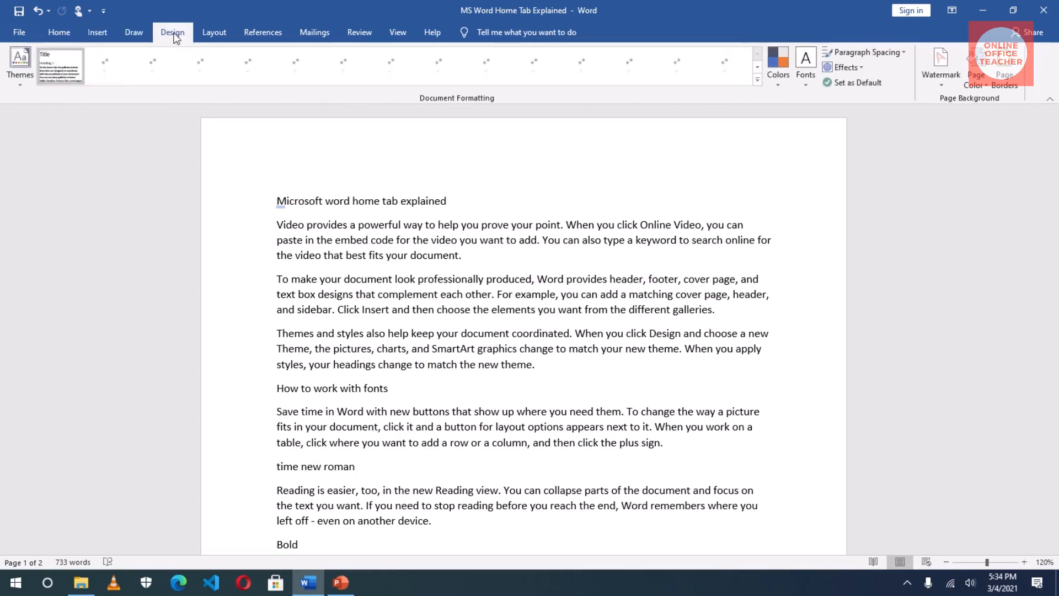
{"action": "left_click", "coordinate": [219, 35]}
{"action": "left_click", "coordinate": [433, 34]}
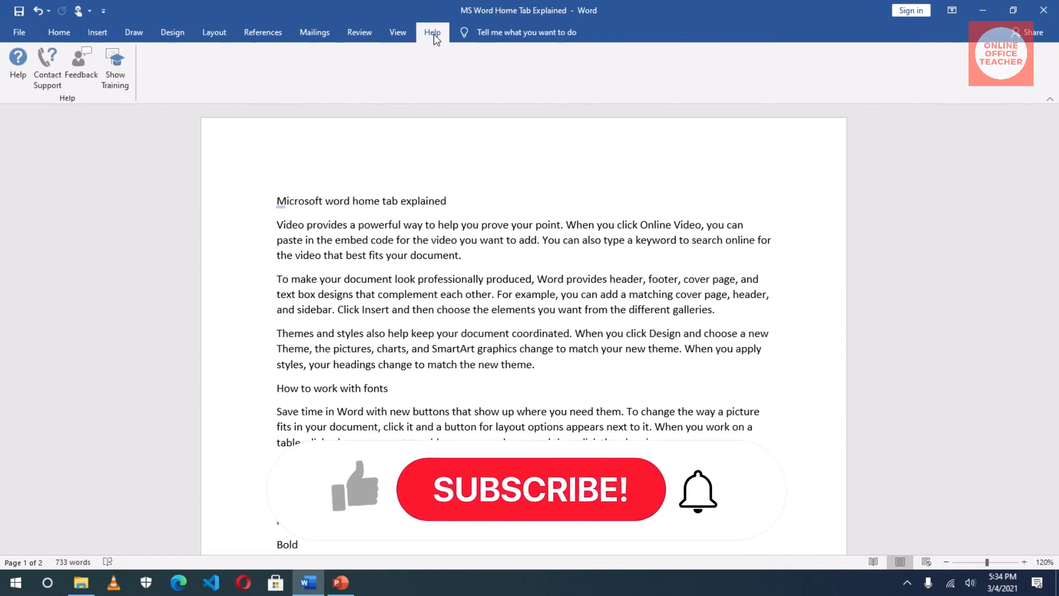
{"action": "left_click", "coordinate": [59, 32]}
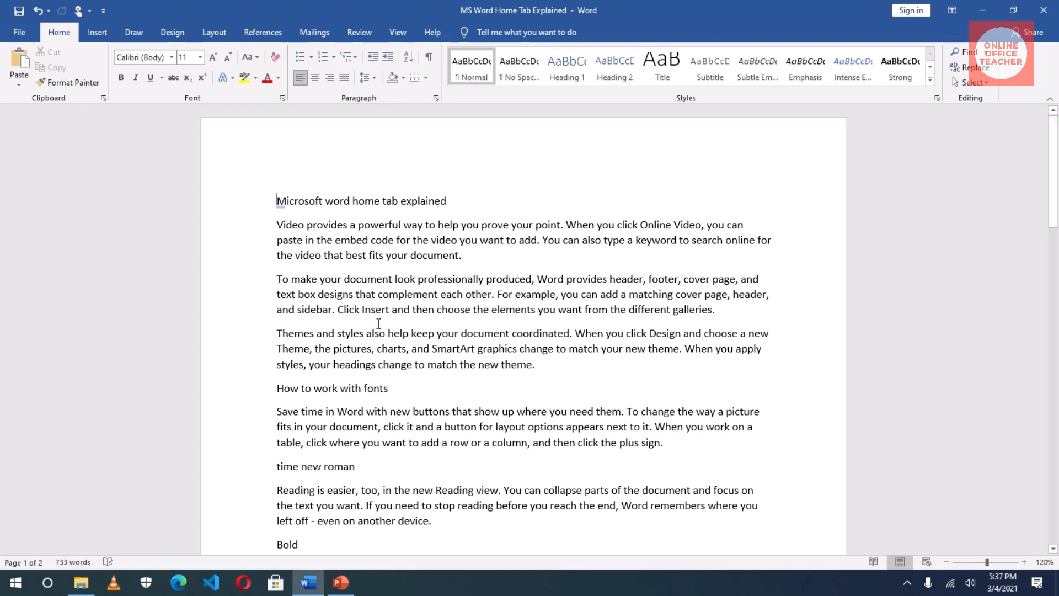
Copy the title "Microsoft word home tab explained" and paste it below the last paragraph at the end of the document
{"action": "double_click", "coordinate": [298, 201]}
{"action": "left_click", "coordinate": [277, 200]}
{"action": "left_click_drag", "start_coordinate": [278, 200], "coordinate": [456, 203]}
{"action": "left_click", "coordinate": [56, 68]}
{"action": "scroll", "coordinate": [406, 311], "scroll_direction": "down", "scroll_amount": 8}
{"action": "scroll", "coordinate": [407, 308], "scroll_direction": "down", "scroll_amount": 8}
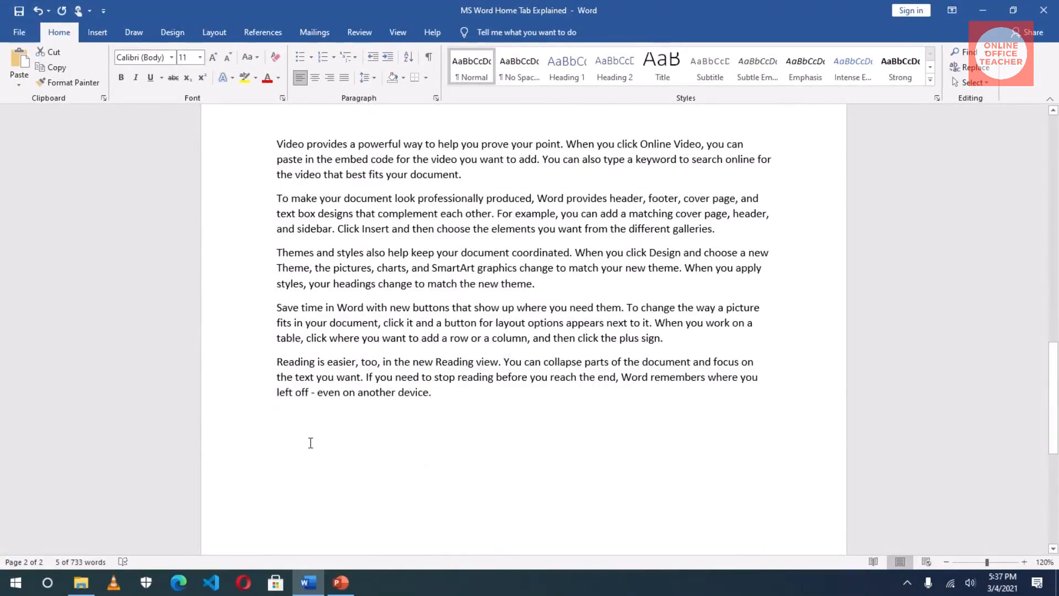
{"action": "double_click", "coordinate": [331, 440]}
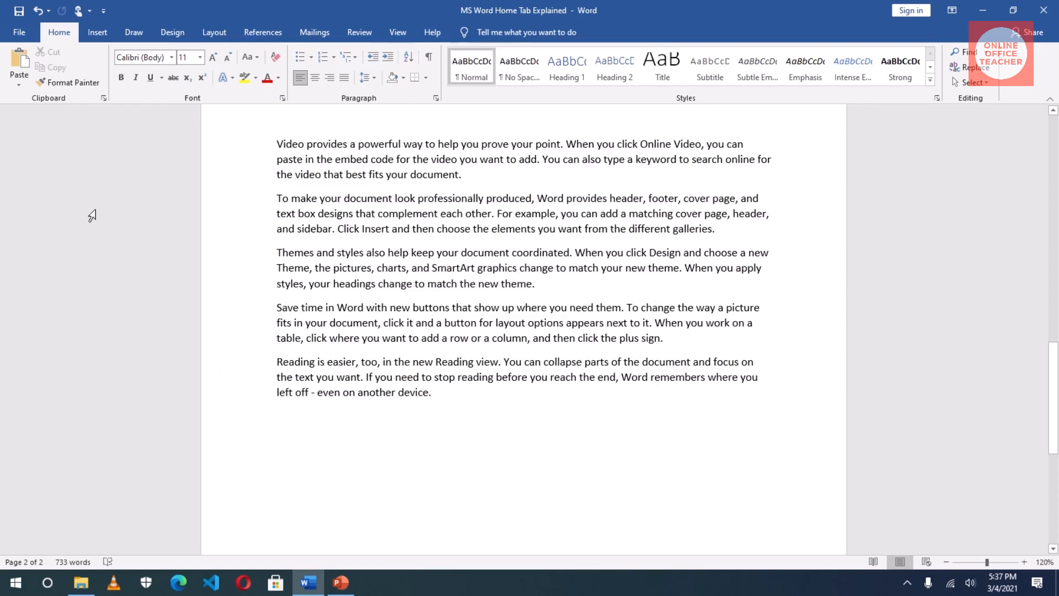
{"action": "left_click", "coordinate": [25, 65]}
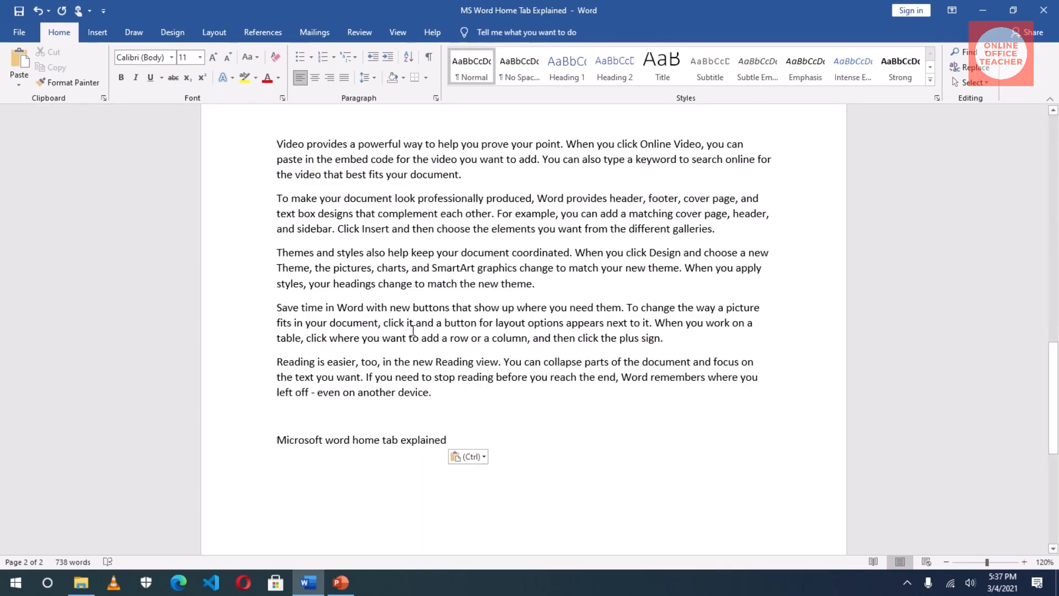
Cut the "Underline" heading and paste it directly after the document's last body paragraph, above the copied title
{"action": "scroll", "coordinate": [432, 317], "scroll_direction": "up", "scroll_amount": 12}
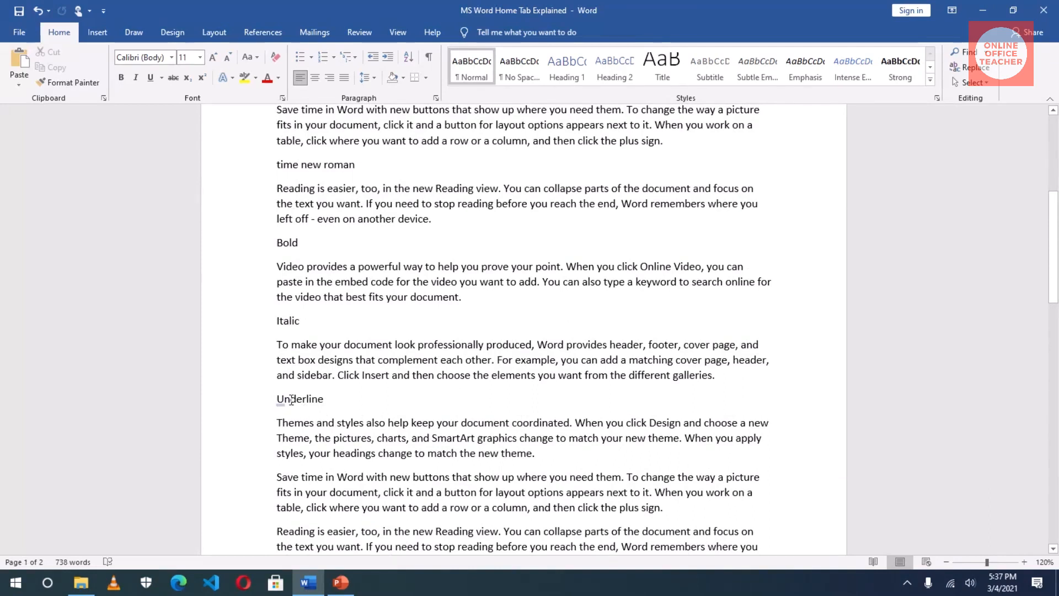
{"action": "double_click", "coordinate": [296, 399]}
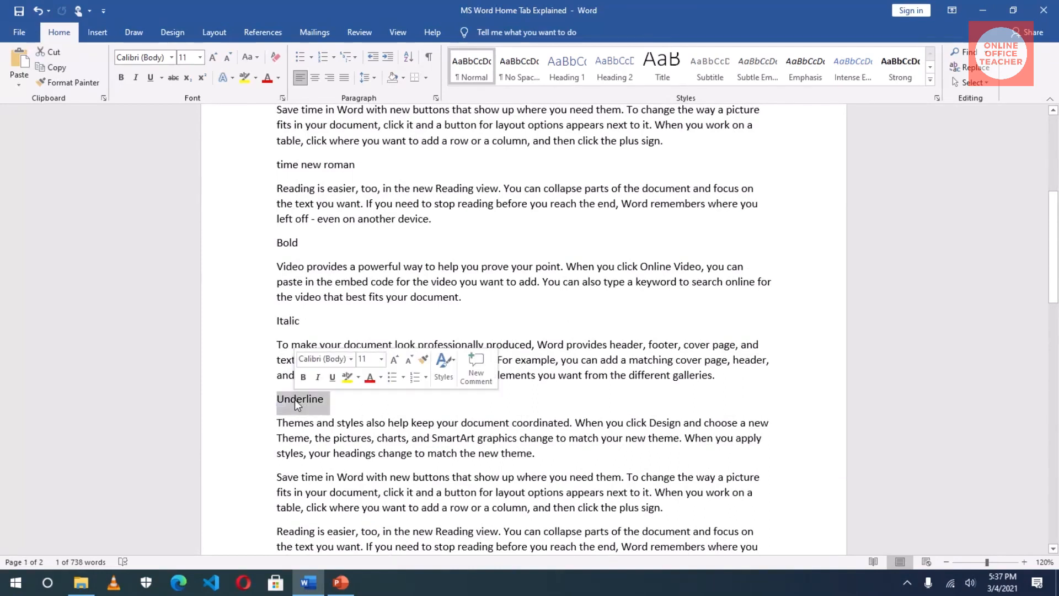
{"action": "left_click", "coordinate": [297, 399]}
{"action": "left_click_drag", "start_coordinate": [277, 398], "coordinate": [321, 397]}
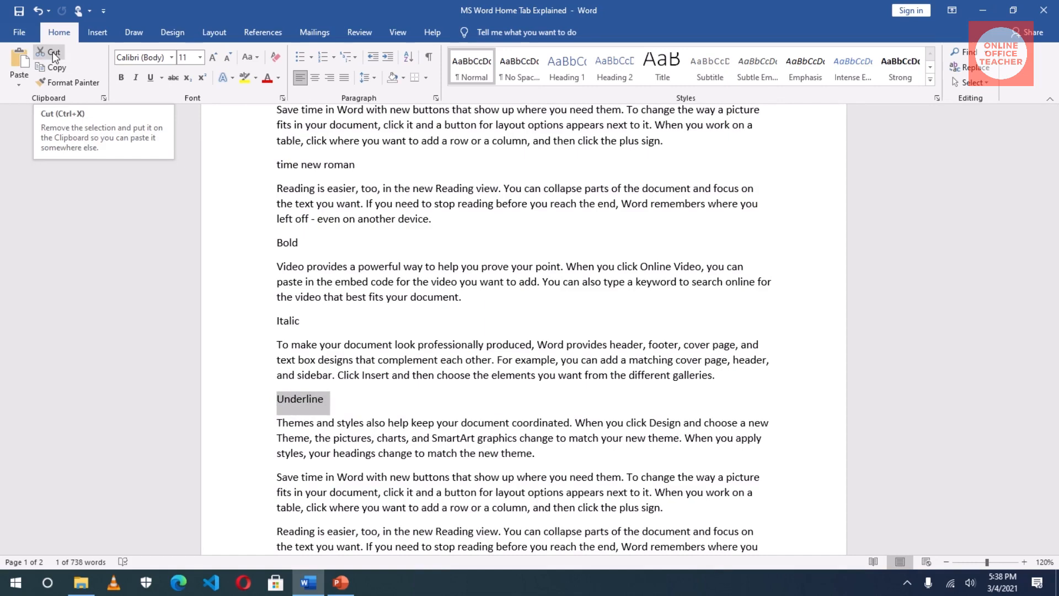
{"action": "left_click", "coordinate": [52, 52]}
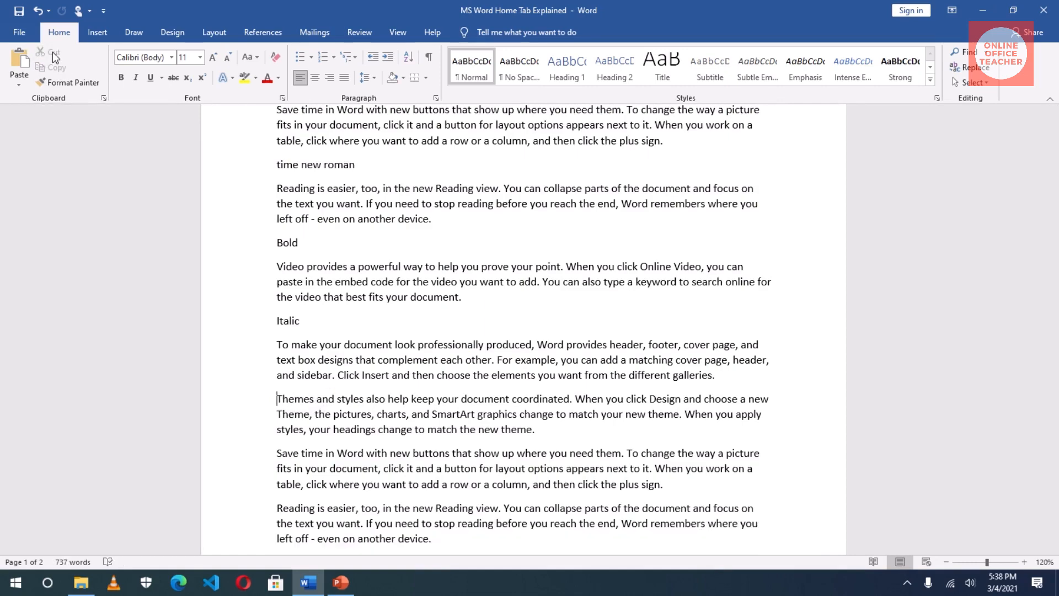
{"action": "scroll", "coordinate": [307, 338], "scroll_direction": "down", "scroll_amount": 15}
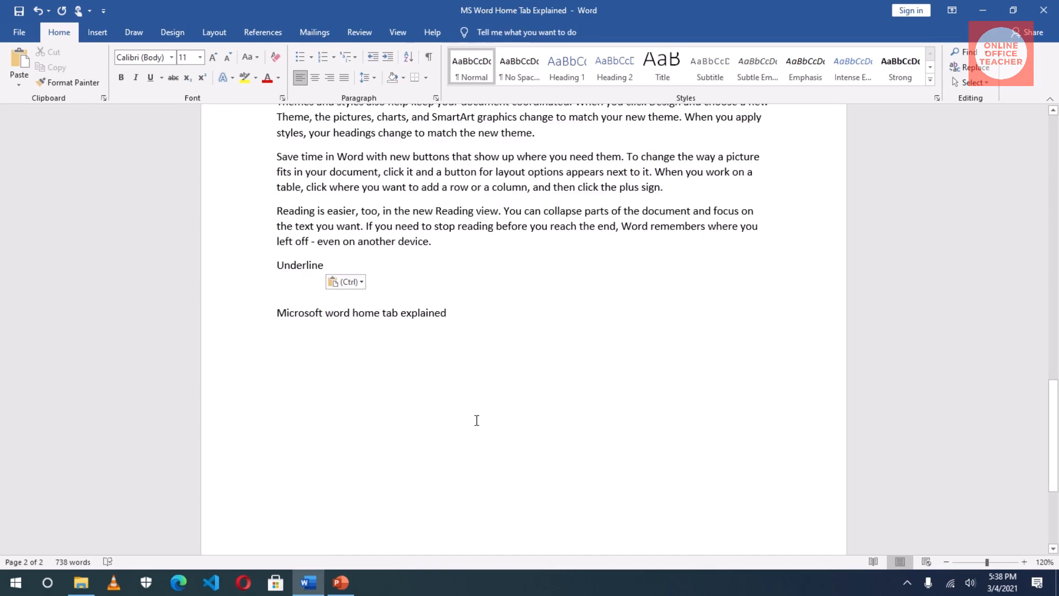
Change the font of the "time new roman" heading and the paragraph below it to Times New Roman
{"action": "scroll", "coordinate": [477, 420], "scroll_direction": "up", "scroll_amount": 15}
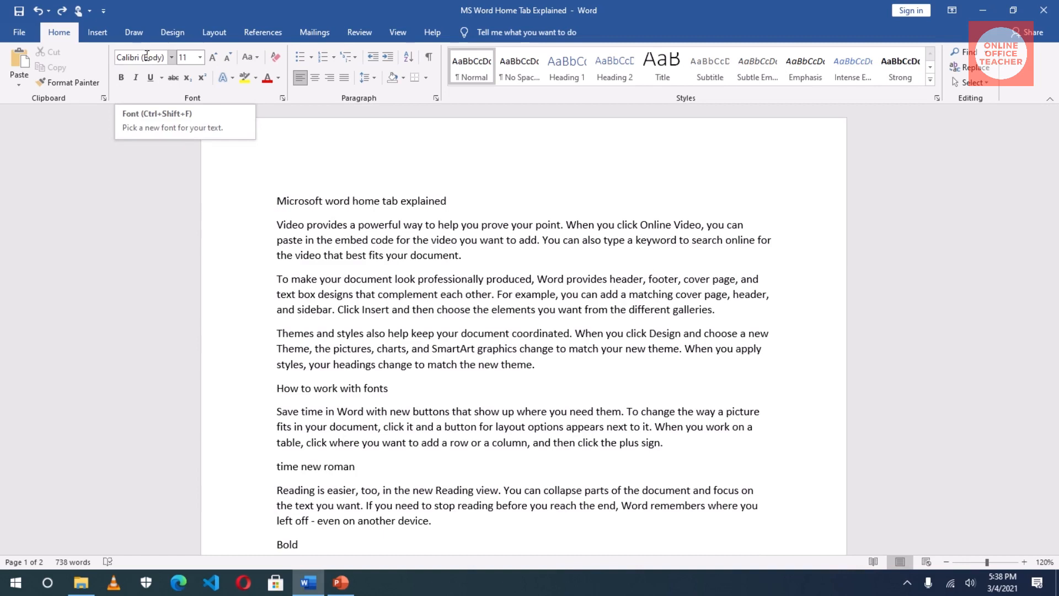
{"action": "left_click_drag", "start_coordinate": [276, 225], "coordinate": [464, 251]}
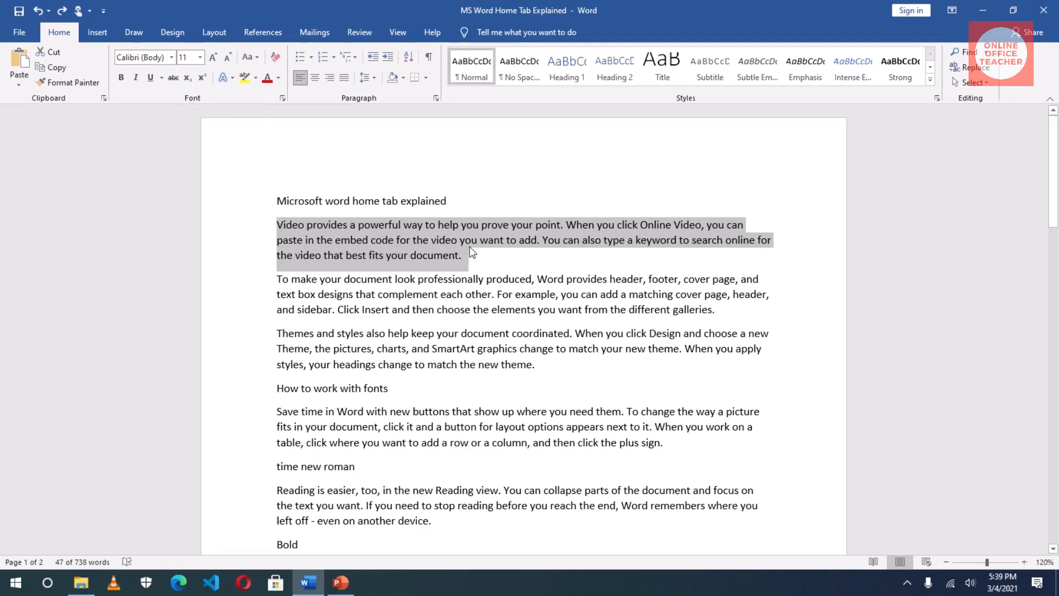
{"action": "left_click", "coordinate": [437, 309]}
{"action": "scroll", "coordinate": [441, 378], "scroll_direction": "down", "scroll_amount": 1}
{"action": "scroll", "coordinate": [442, 378], "scroll_direction": "down", "scroll_amount": 1}
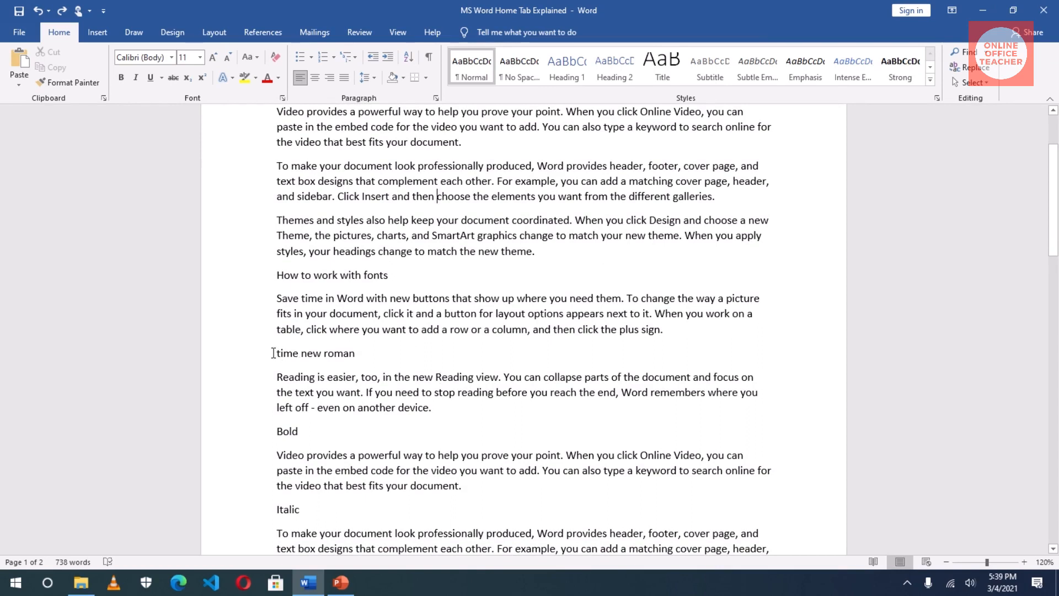
{"action": "left_click_drag", "start_coordinate": [275, 353], "coordinate": [436, 406]}
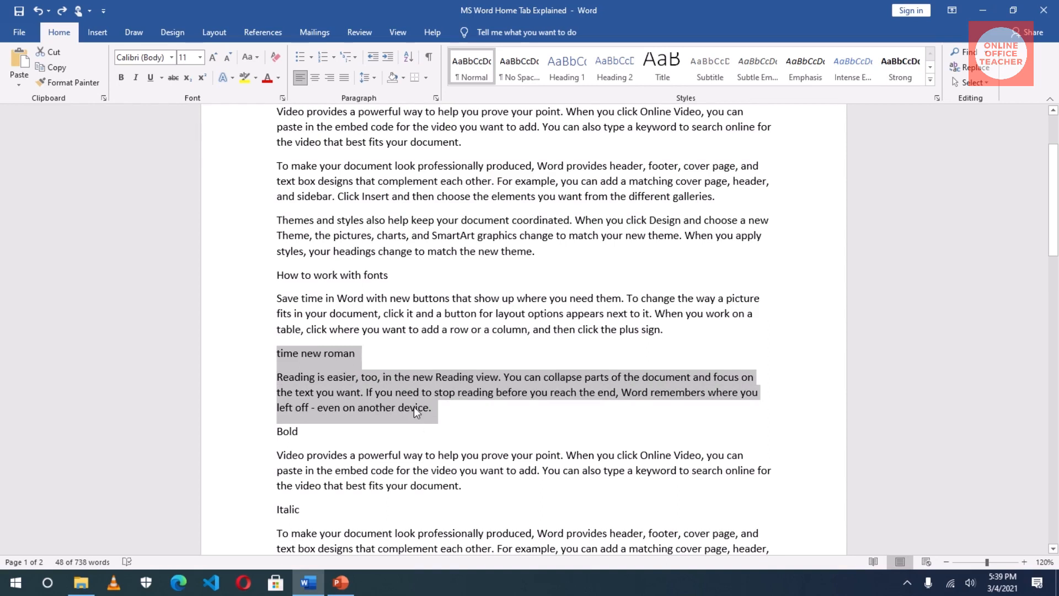
{"action": "left_click", "coordinate": [171, 60]}
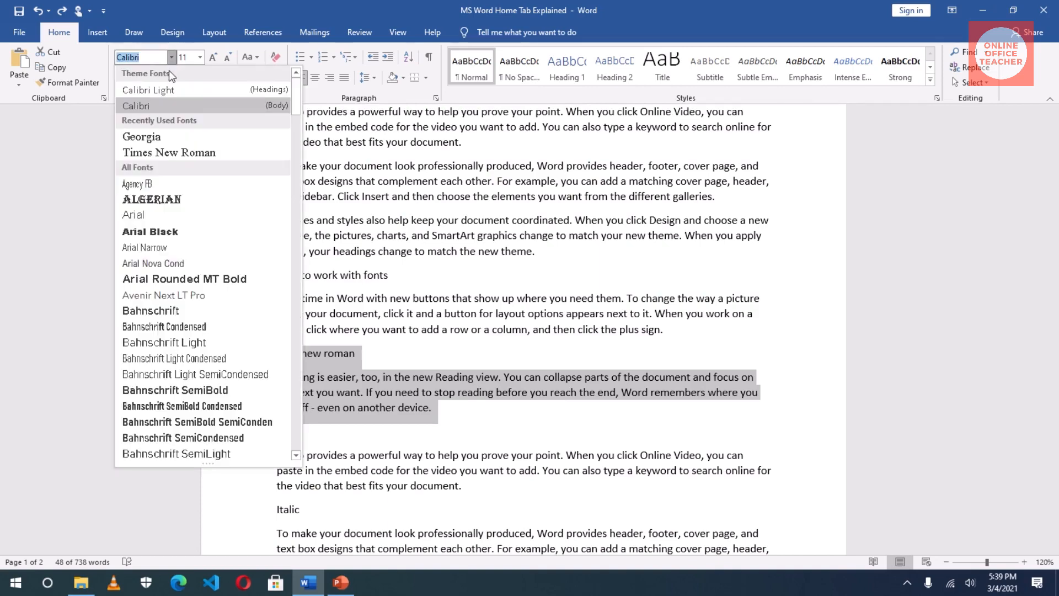
{"action": "left_click", "coordinate": [192, 153]}
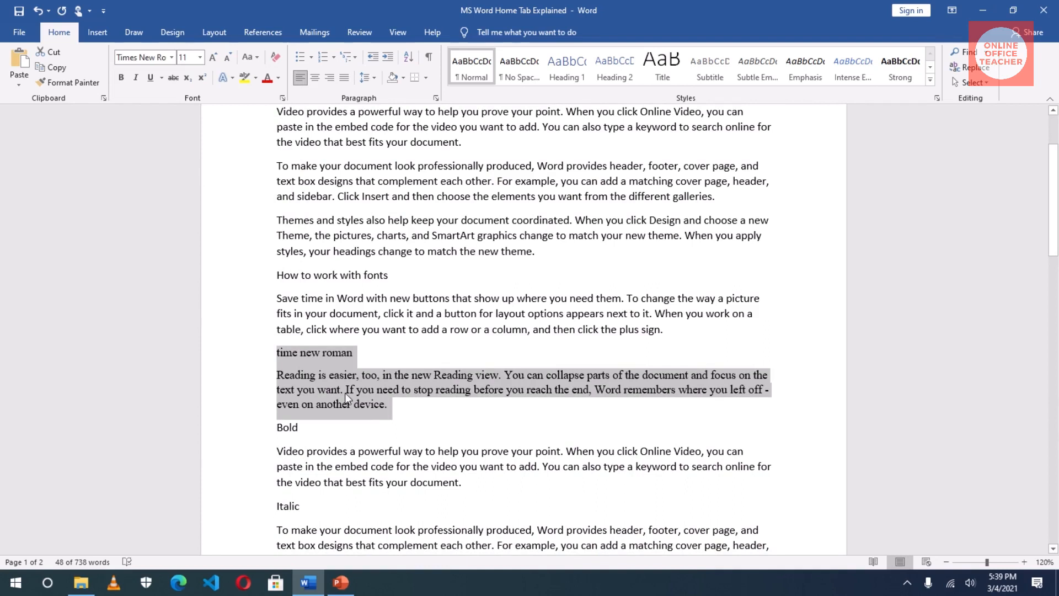
{"action": "left_click", "coordinate": [378, 374]}
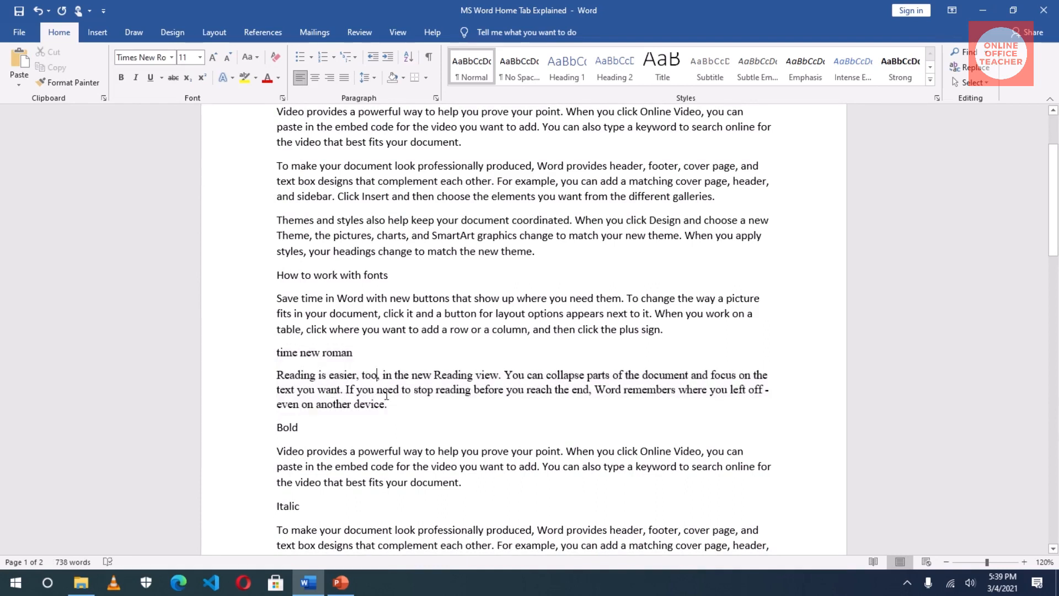
Change the font of the paragraph beginning "Themes and styles" above "How to work with fonts" to Algerian
{"action": "left_click", "coordinate": [380, 314]}
{"action": "triple_click", "coordinate": [374, 314]}
{"action": "left_click", "coordinate": [368, 329]}
{"action": "triple_click", "coordinate": [355, 235]}
{"action": "left_click", "coordinate": [355, 236]}
{"action": "left_click_drag", "start_coordinate": [278, 221], "coordinate": [484, 252]}
{"action": "left_click", "coordinate": [483, 251]}
{"action": "triple_click", "coordinate": [440, 236]}
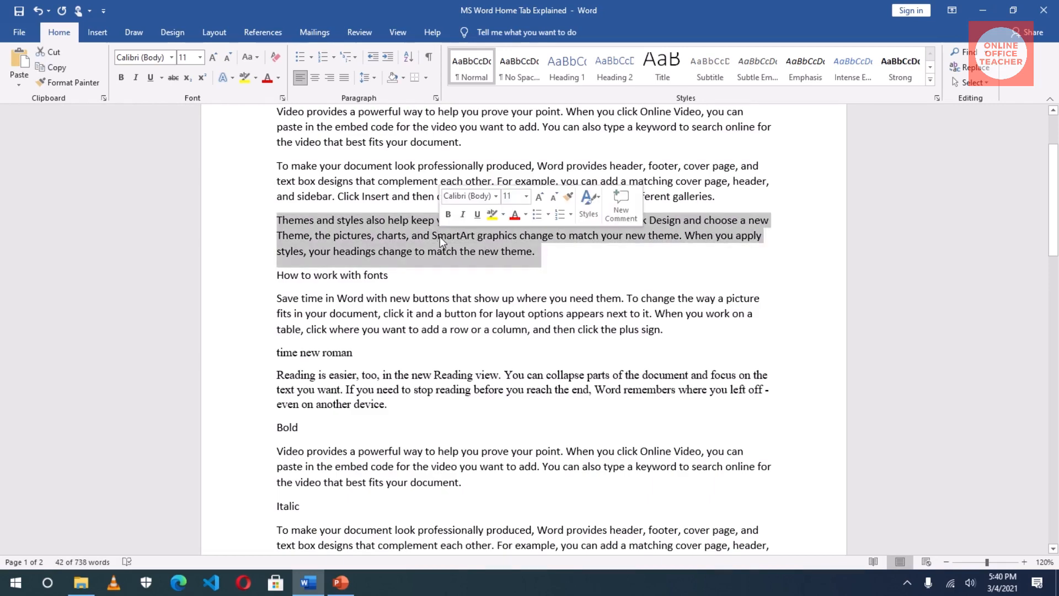
{"action": "left_click", "coordinate": [172, 58]}
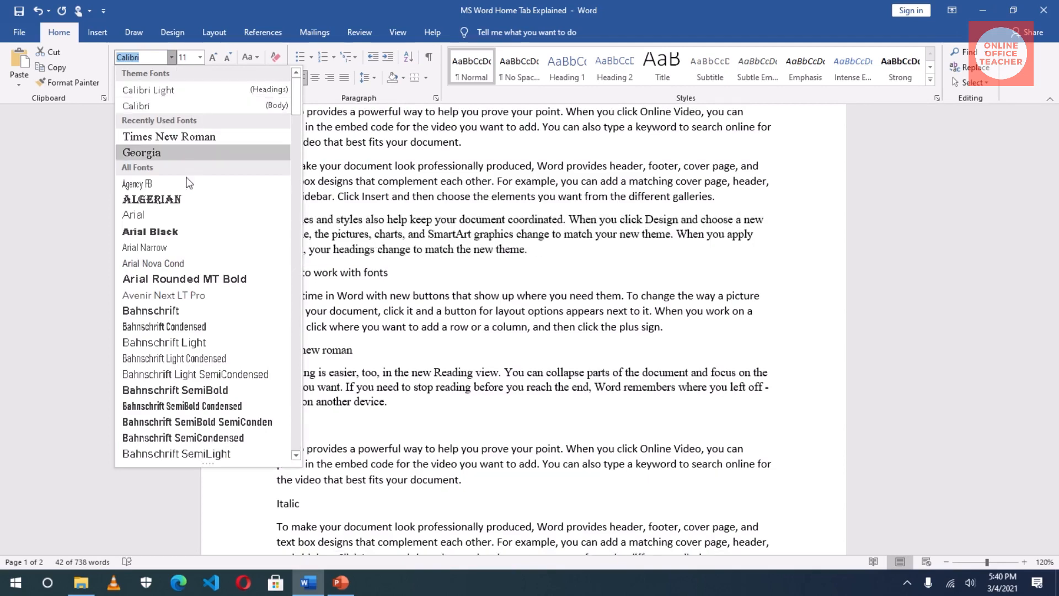
{"action": "left_click", "coordinate": [175, 200]}
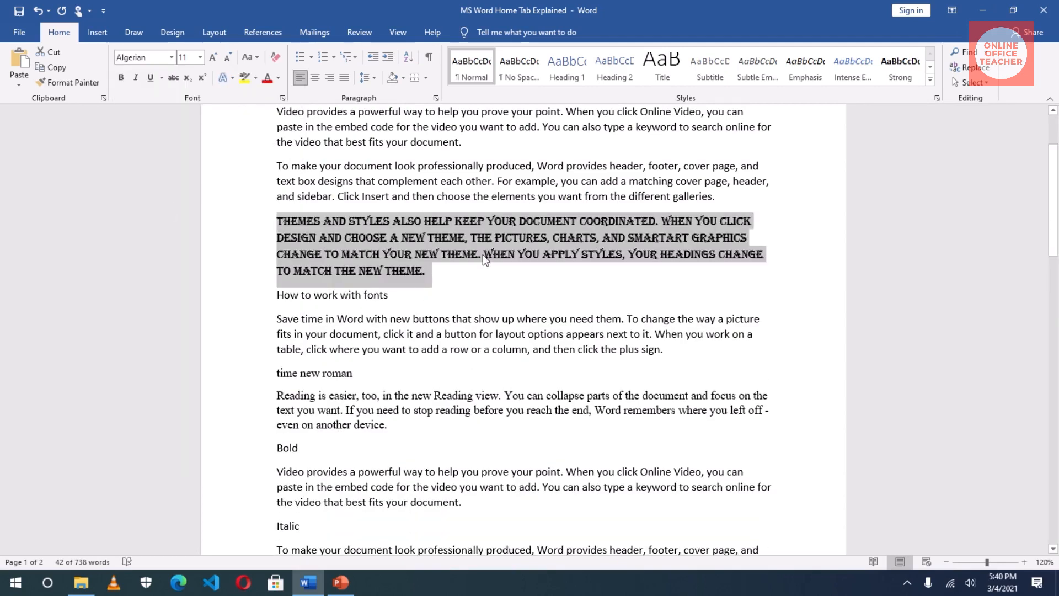
{"action": "left_click", "coordinate": [484, 255]}
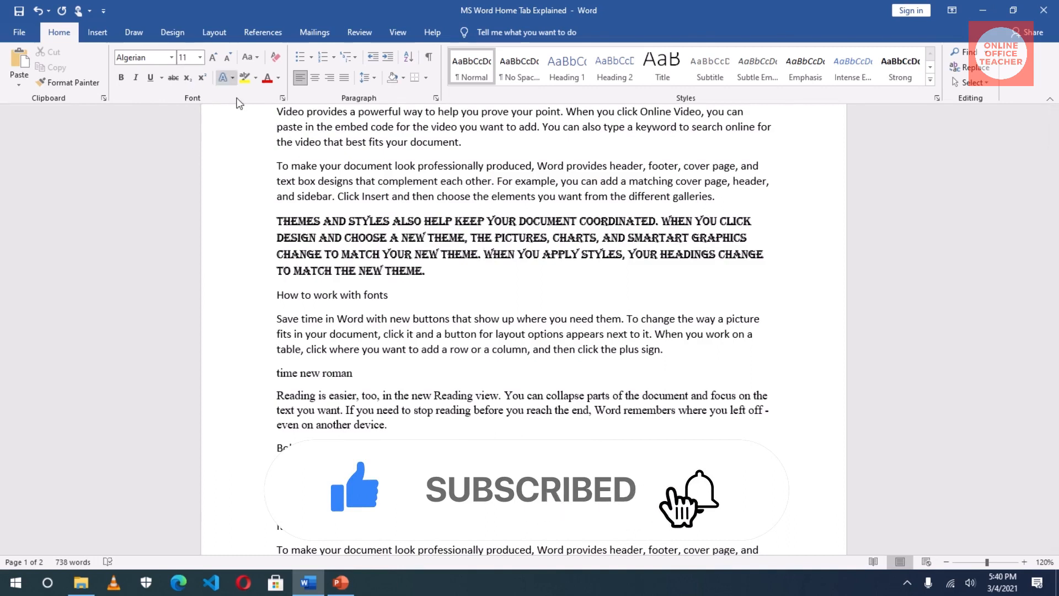
Set the font size of the "time new roman" heading and its following paragraph to 16
{"action": "left_click", "coordinate": [353, 410]}
{"action": "left_click_drag", "start_coordinate": [274, 372], "coordinate": [390, 424]}
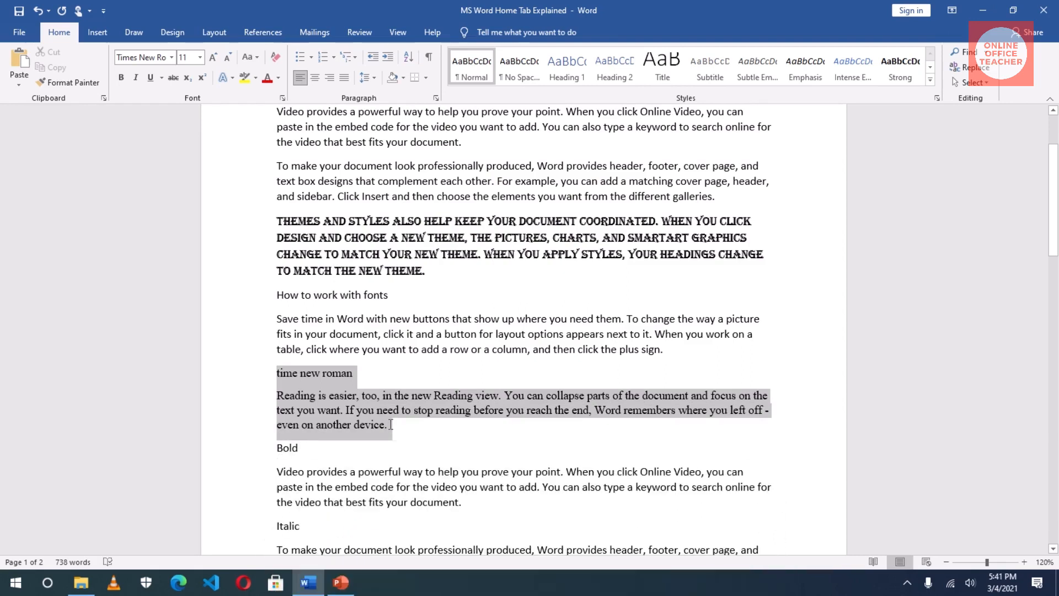
{"action": "left_click", "coordinate": [199, 58]}
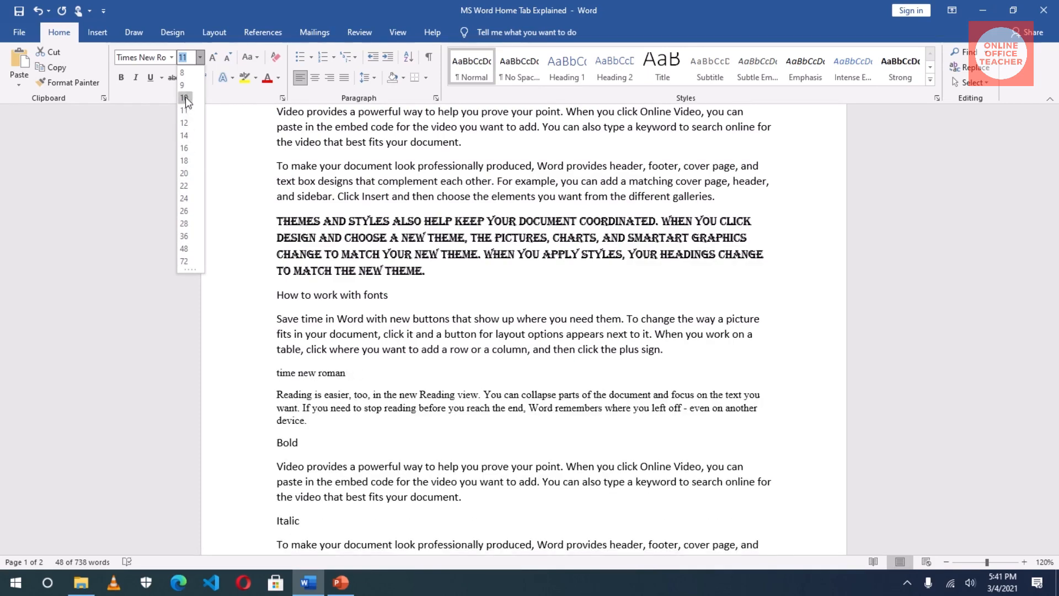
{"action": "left_click", "coordinate": [184, 148]}
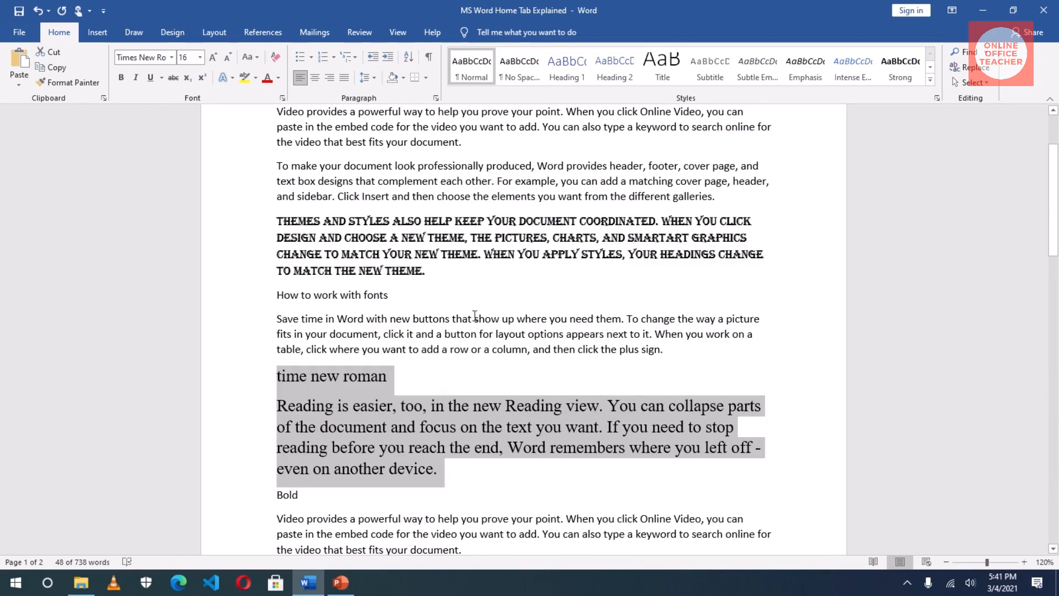
{"action": "left_click", "coordinate": [452, 349]}
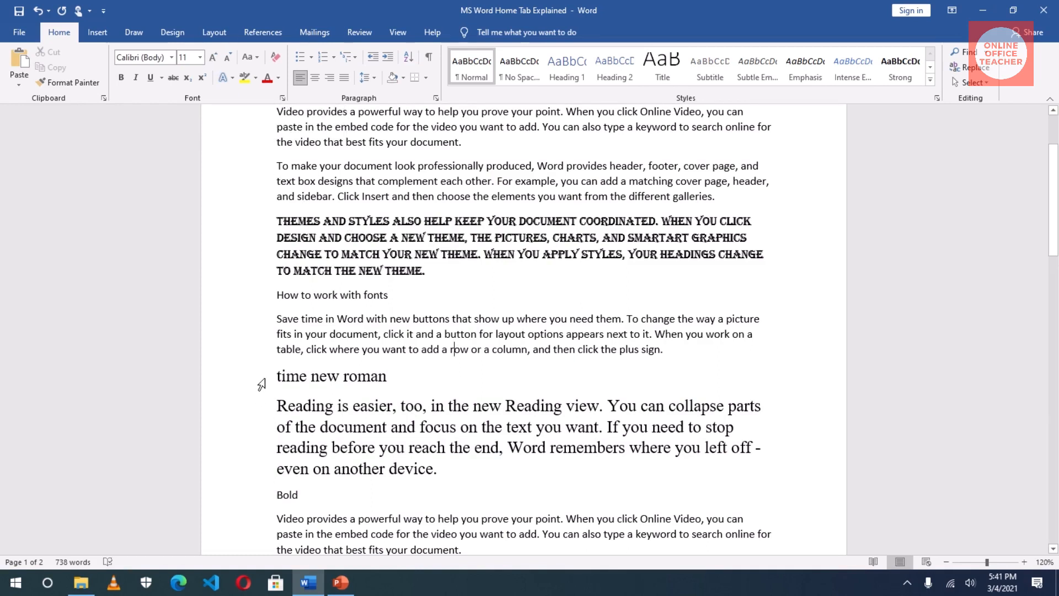
Enlarge the "time new roman" heading alone, increasing its font size stepwise to 80
{"action": "left_click_drag", "start_coordinate": [273, 375], "coordinate": [389, 379]}
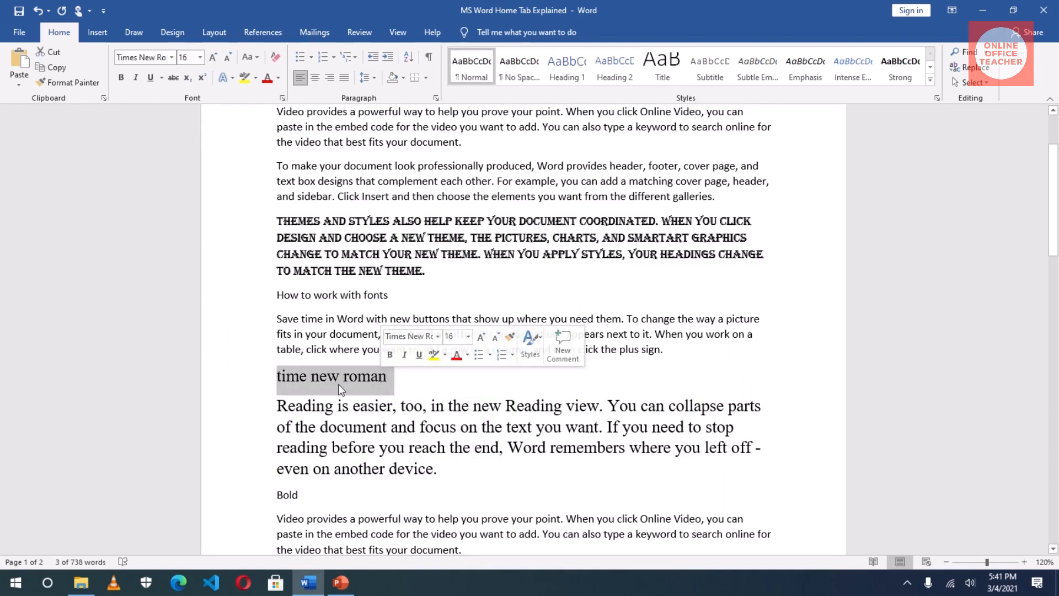
{"action": "left_click", "coordinate": [214, 58]}
{"action": "left_click", "coordinate": [214, 59]}
{"action": "left_click", "coordinate": [214, 59]}
{"action": "left_click", "coordinate": [214, 58]}
{"action": "left_click", "coordinate": [214, 59]}
{"action": "left_click", "coordinate": [214, 58]}
{"action": "left_click", "coordinate": [214, 59]}
{"action": "left_click", "coordinate": [214, 59]}
{"action": "left_click", "coordinate": [214, 58]}
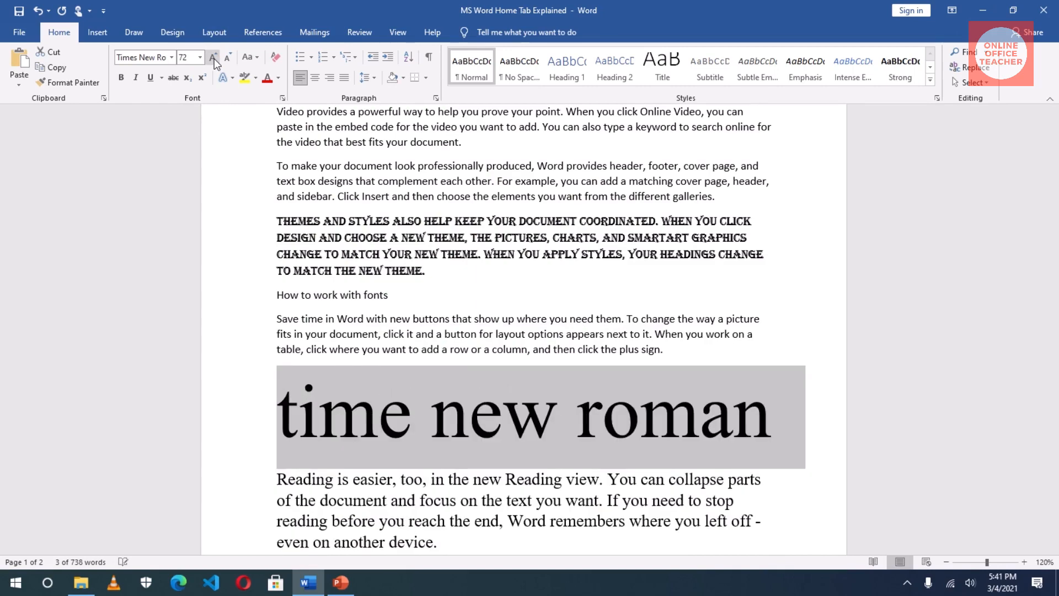
{"action": "left_click", "coordinate": [214, 59]}
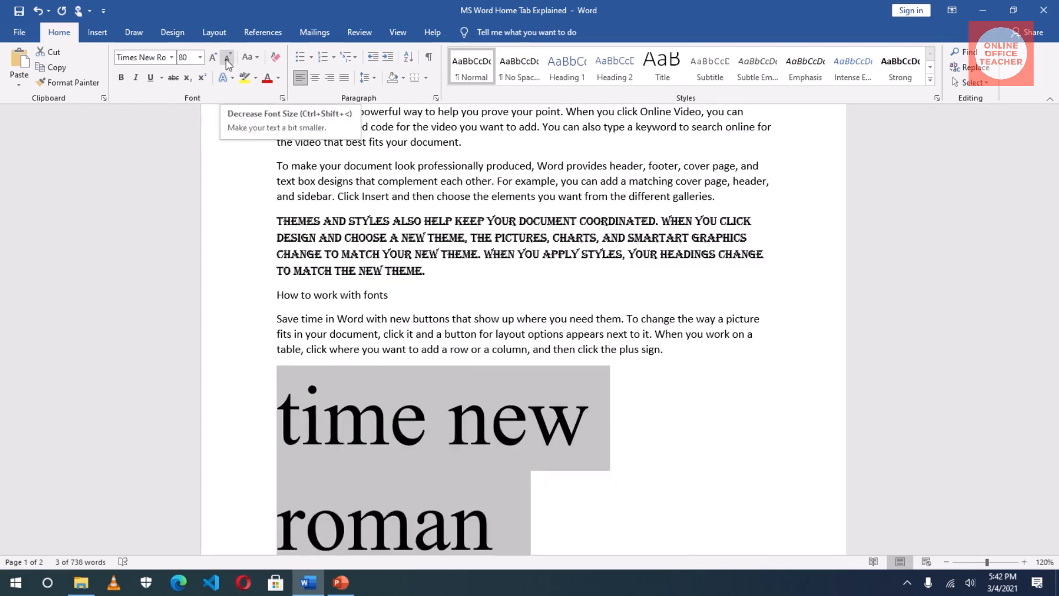
Shrink the "time new roman" heading stepwise to font size 24 and deselect it
{"action": "left_click", "coordinate": [226, 58]}
{"action": "left_click", "coordinate": [226, 59]}
{"action": "left_click", "coordinate": [226, 59]}
{"action": "left_click", "coordinate": [226, 58]}
{"action": "left_click", "coordinate": [226, 58]}
{"action": "left_click", "coordinate": [226, 59]}
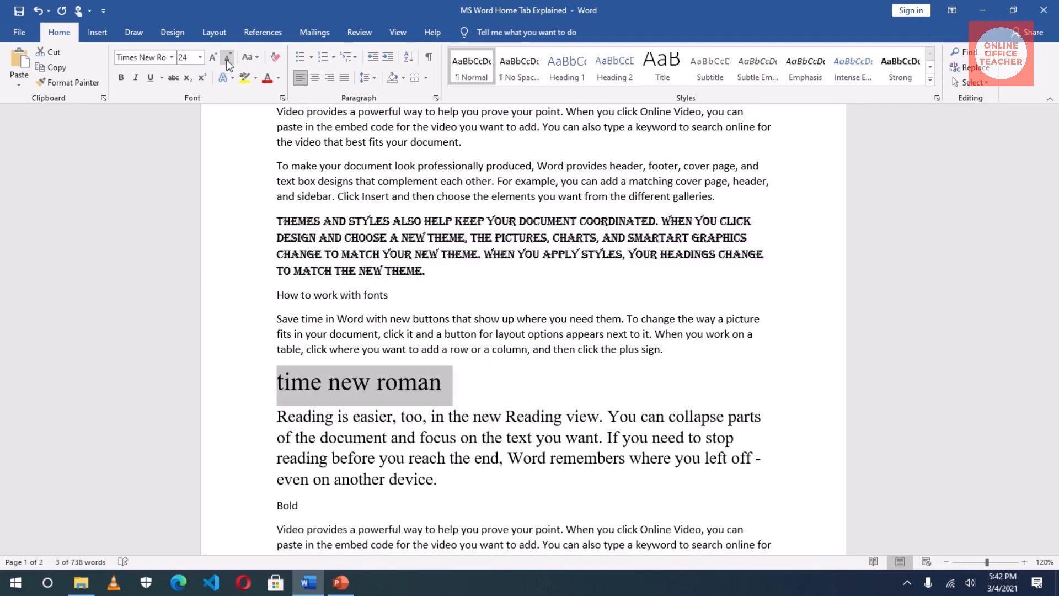
{"action": "left_click", "coordinate": [538, 389]}
Make the paragraph beginning "Reading is easier" below the "time new roman" heading bold
{"action": "scroll", "coordinate": [539, 389], "scroll_direction": "down", "scroll_amount": 1}
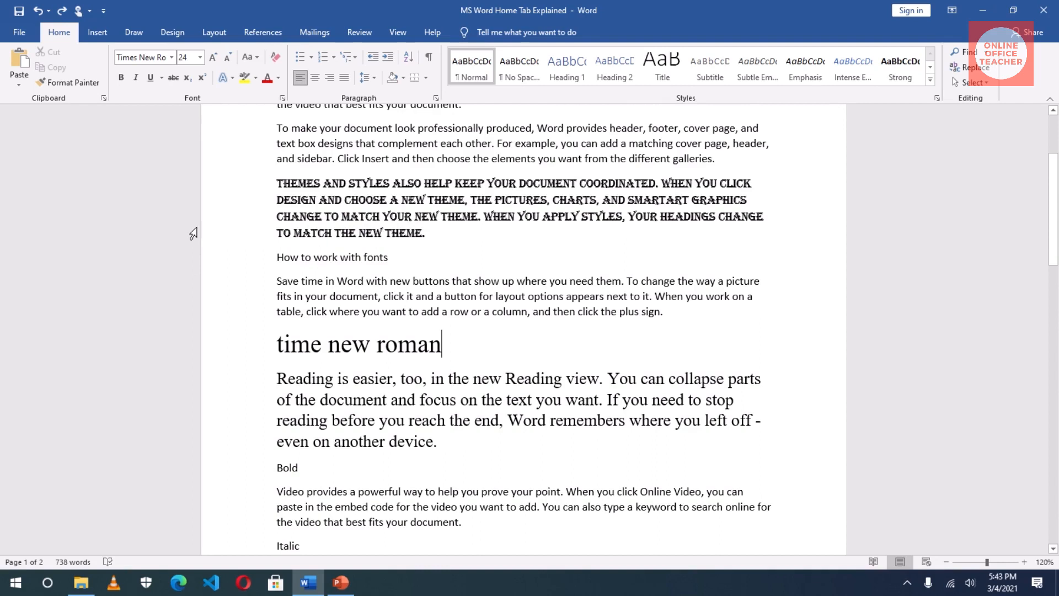
{"action": "left_click", "coordinate": [135, 78]}
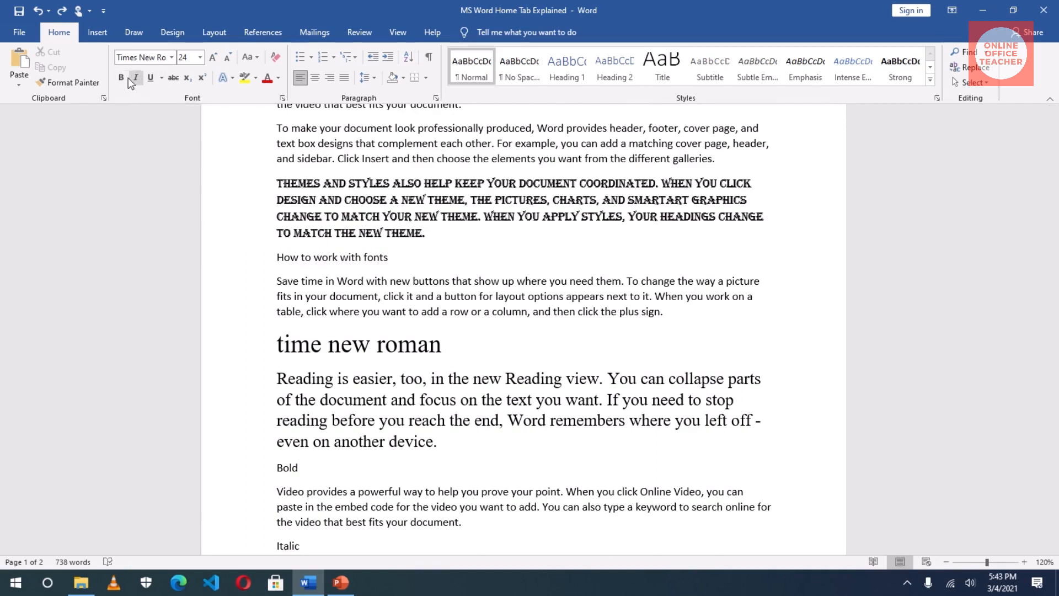
{"action": "triple_click", "coordinate": [340, 397]}
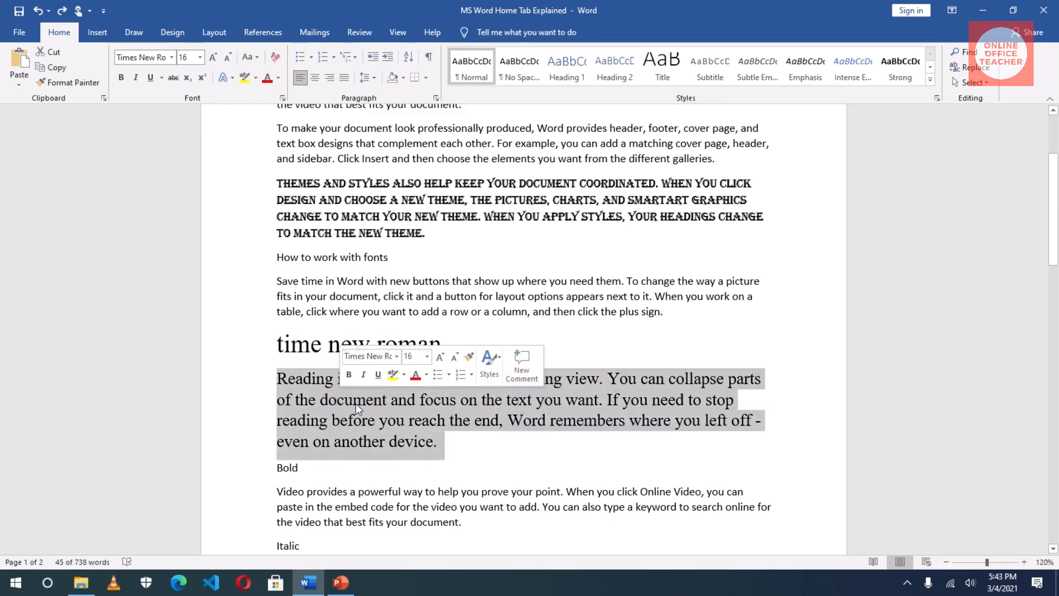
{"action": "left_click", "coordinate": [122, 78]}
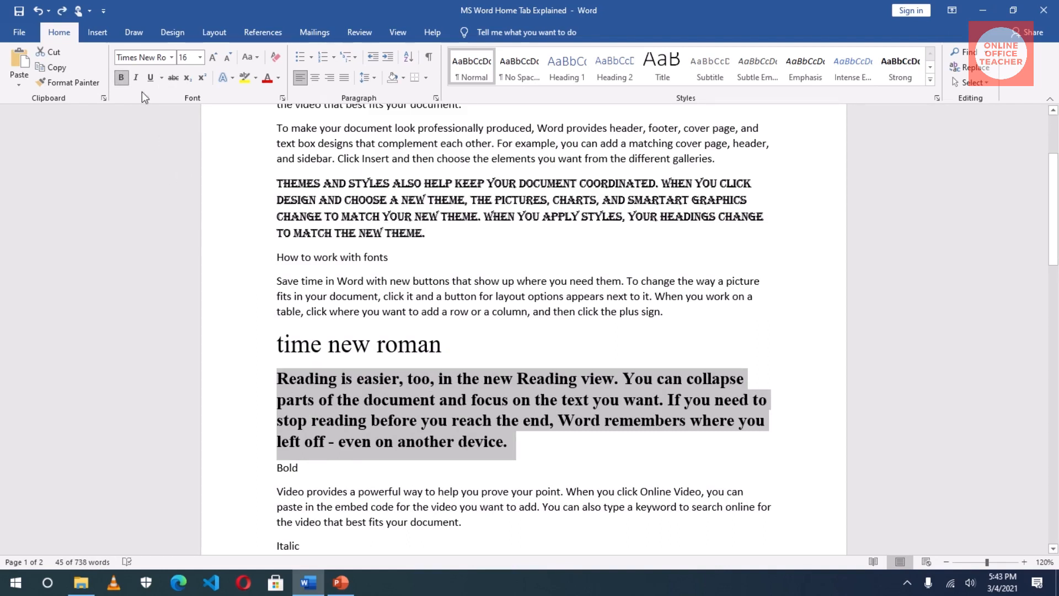
Italicize and underline the bold paragraph beginning "Reading is easier" below the "time new roman" heading
{"action": "left_click", "coordinate": [136, 78]}
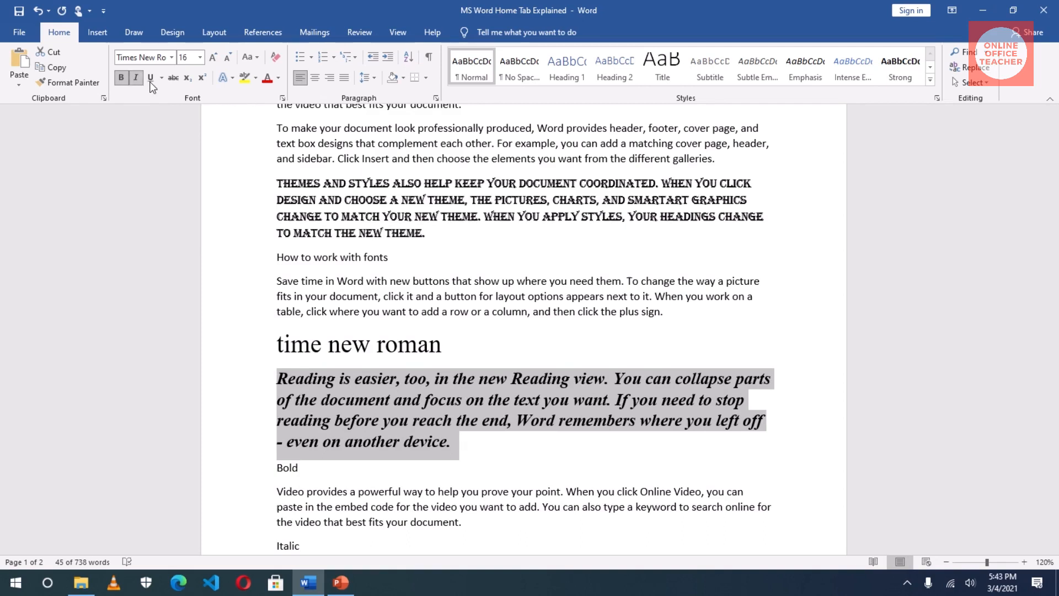
{"action": "left_click", "coordinate": [150, 79]}
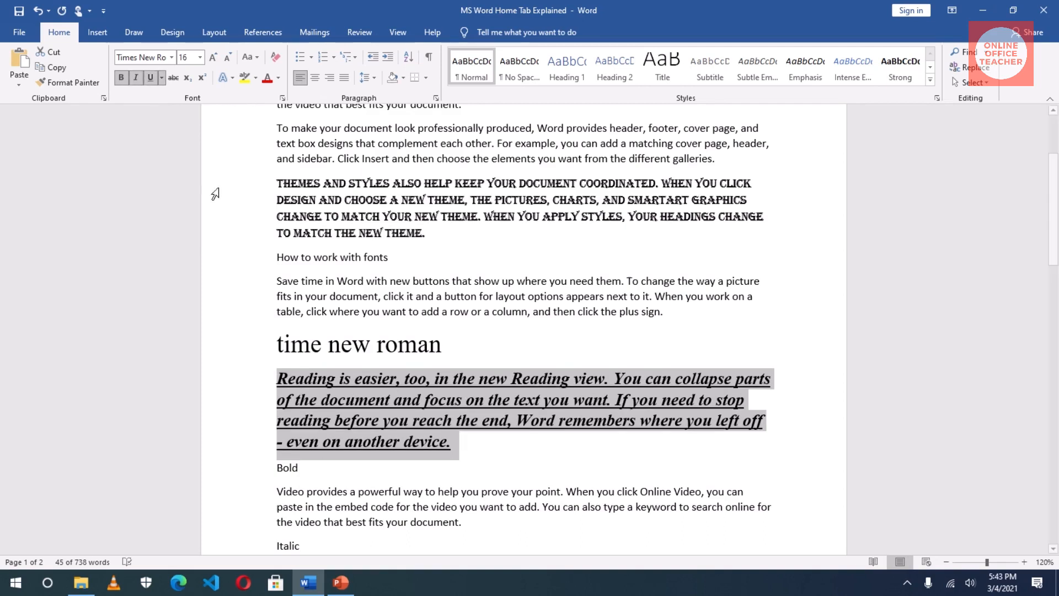
{"action": "left_click", "coordinate": [340, 374]}
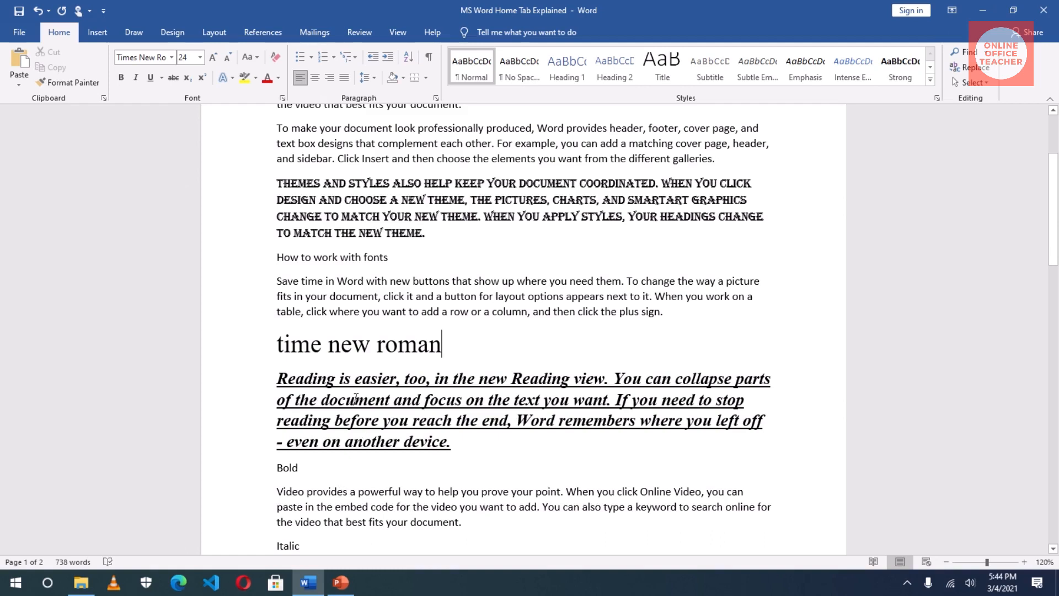
Apply a double underline to the "time new roman" heading and deselect it
{"action": "triple_click", "coordinate": [344, 343]}
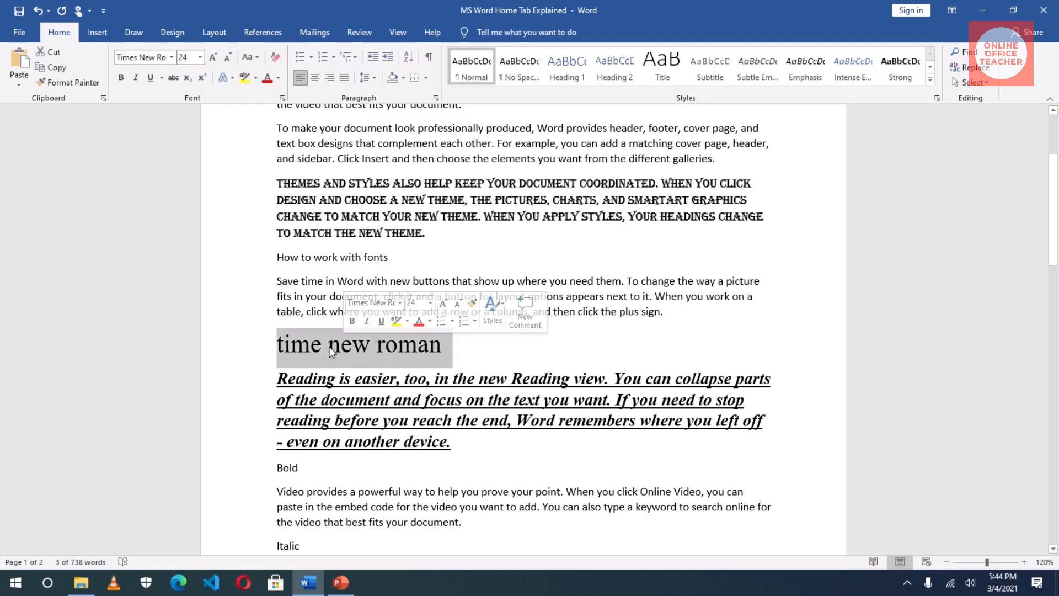
{"action": "left_click", "coordinate": [162, 81]}
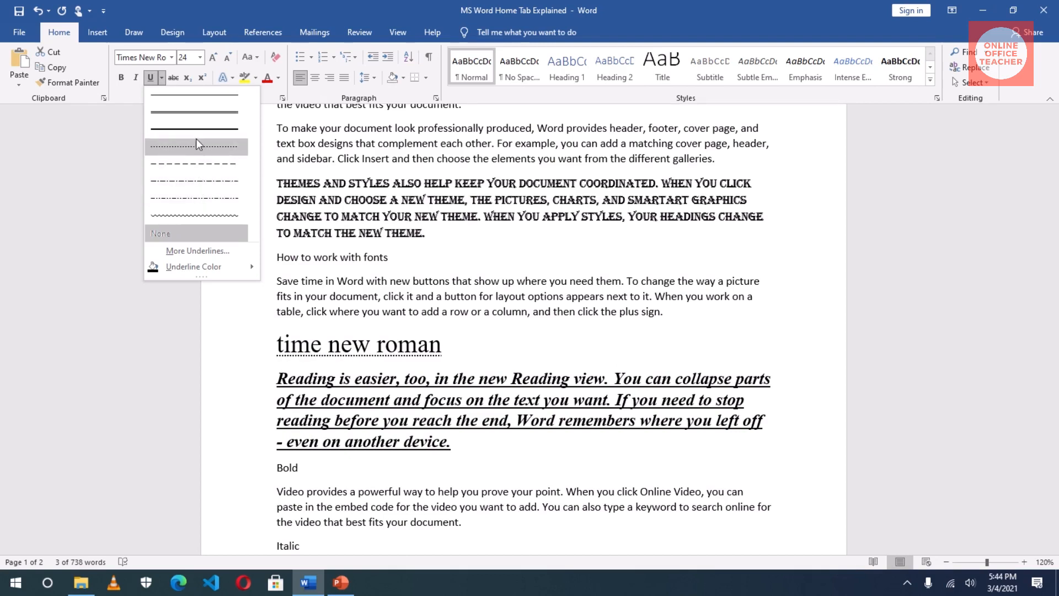
{"action": "left_click", "coordinate": [194, 114]}
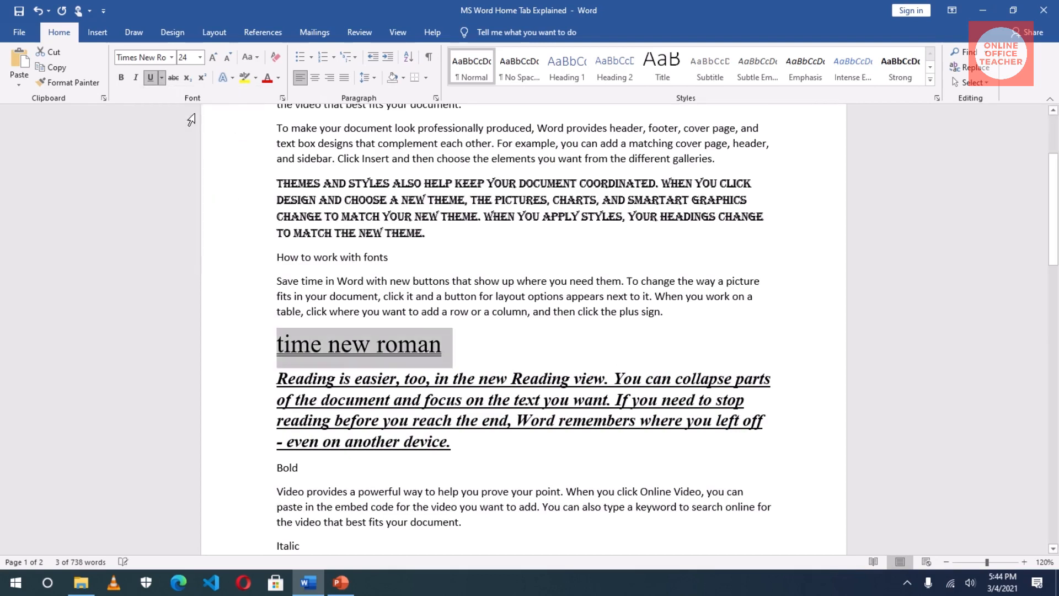
{"action": "left_click", "coordinate": [495, 337]}
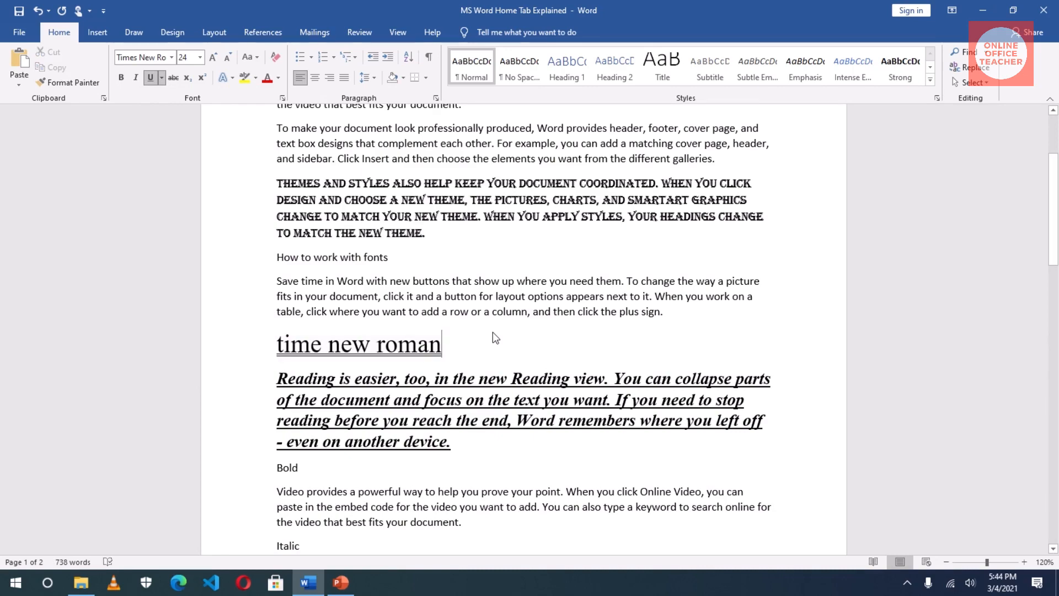
Make the "Bold" heading bold and the "Italic" heading italic
{"action": "scroll", "coordinate": [492, 332], "scroll_direction": "down", "scroll_amount": 2}
{"action": "left_click", "coordinate": [464, 448]}
{"action": "left_click_drag", "start_coordinate": [275, 393], "coordinate": [307, 396]}
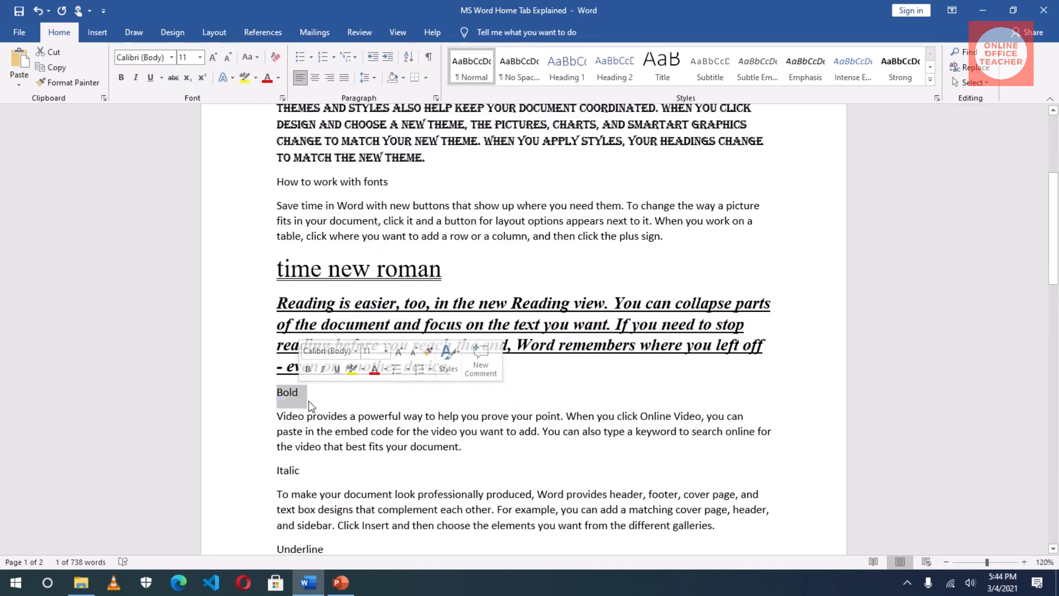
{"action": "left_click", "coordinate": [120, 76]}
{"action": "left_click_drag", "start_coordinate": [275, 467], "coordinate": [301, 470]}
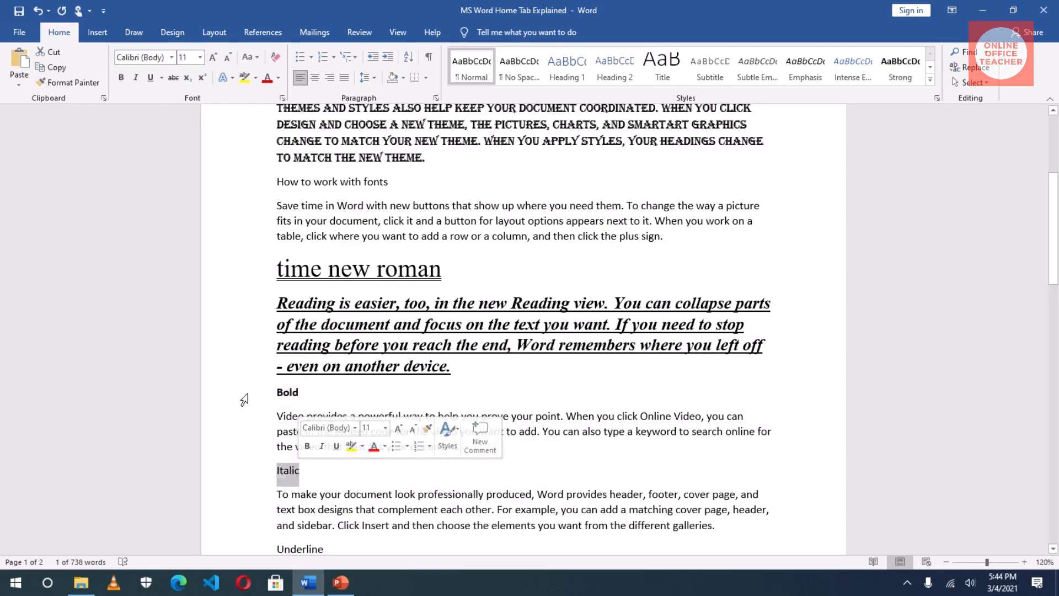
{"action": "scroll", "coordinate": [338, 364], "scroll_direction": "down", "scroll_amount": 1}
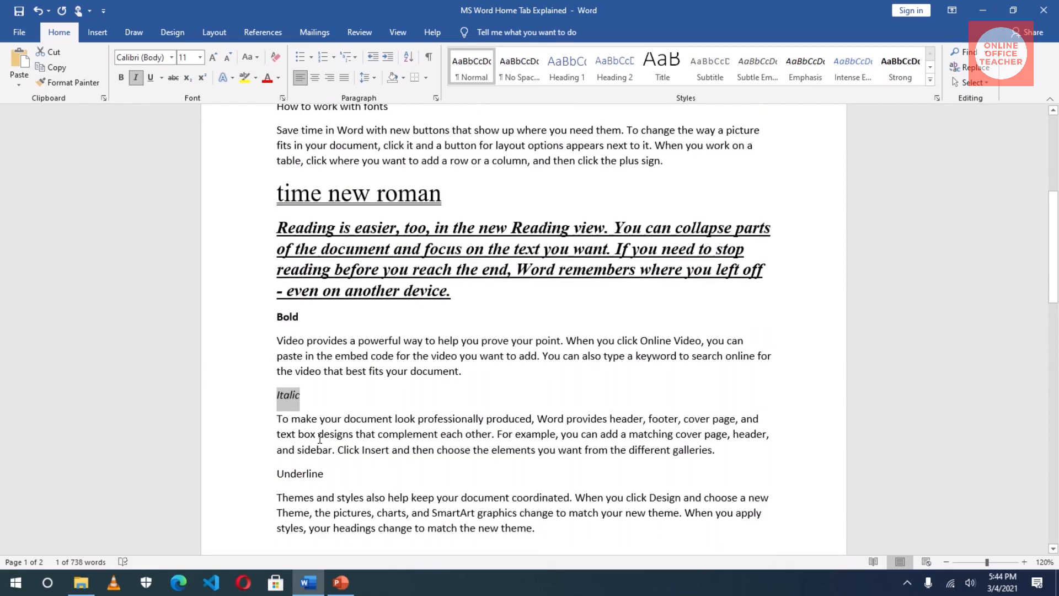
Underline the "Underline" heading with the single-line underline style and deselect it
{"action": "double_click", "coordinate": [300, 473]}
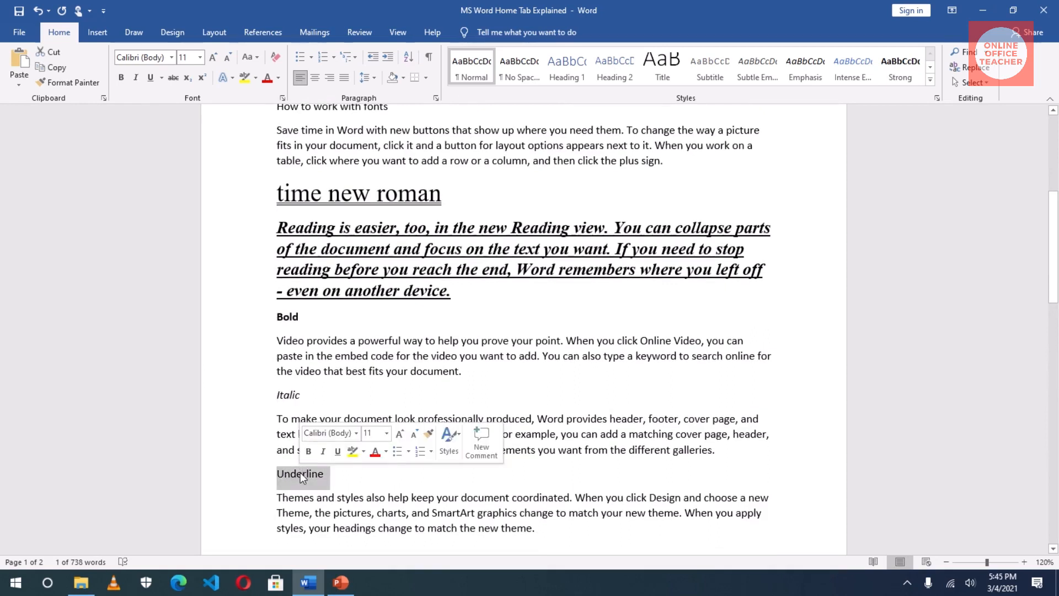
{"action": "left_click", "coordinate": [151, 80]}
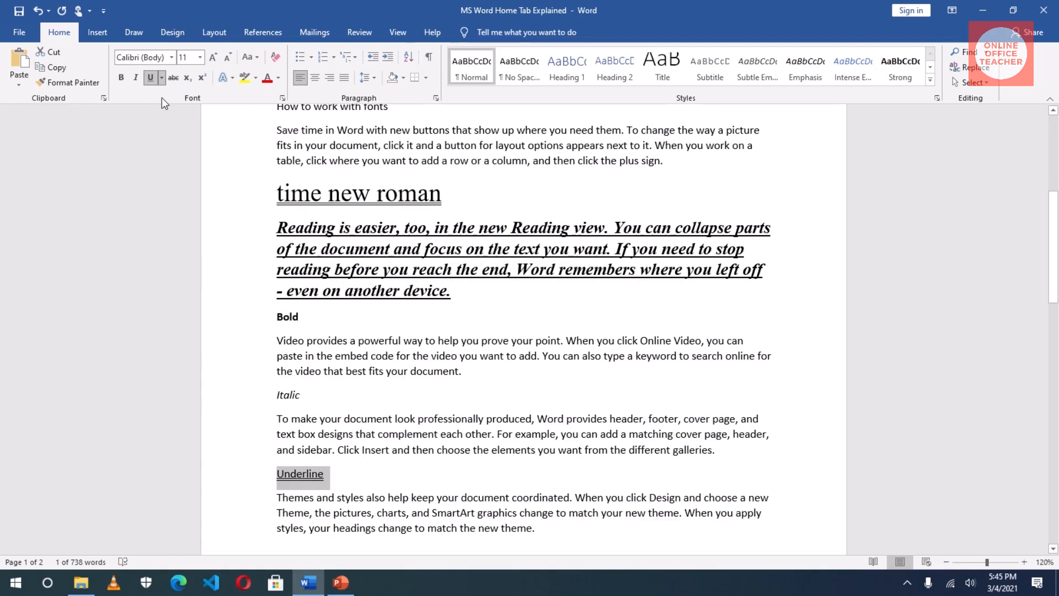
{"action": "left_click", "coordinate": [161, 77]}
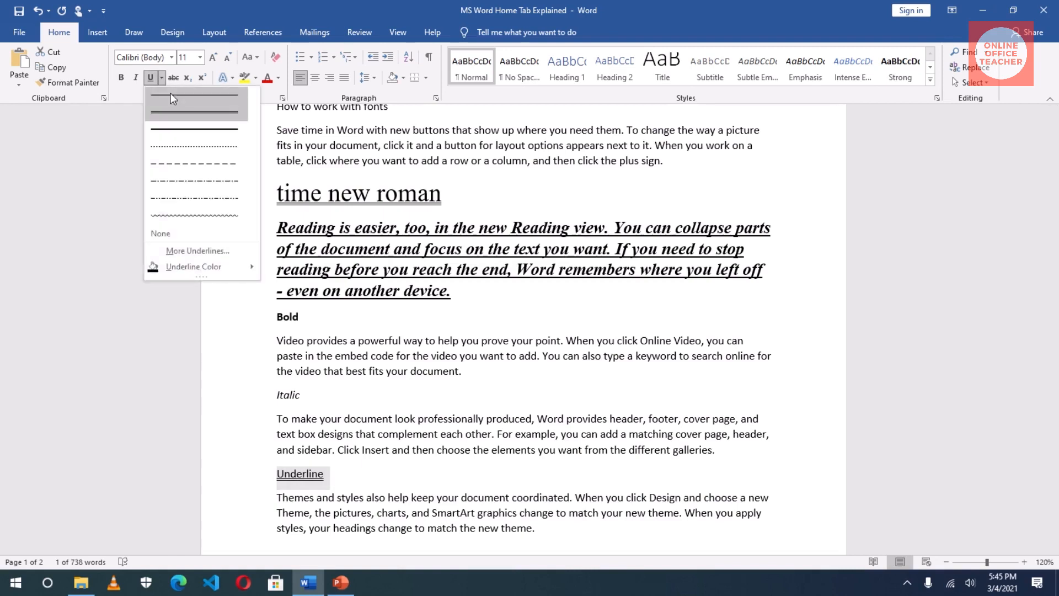
{"action": "left_click", "coordinate": [175, 97]}
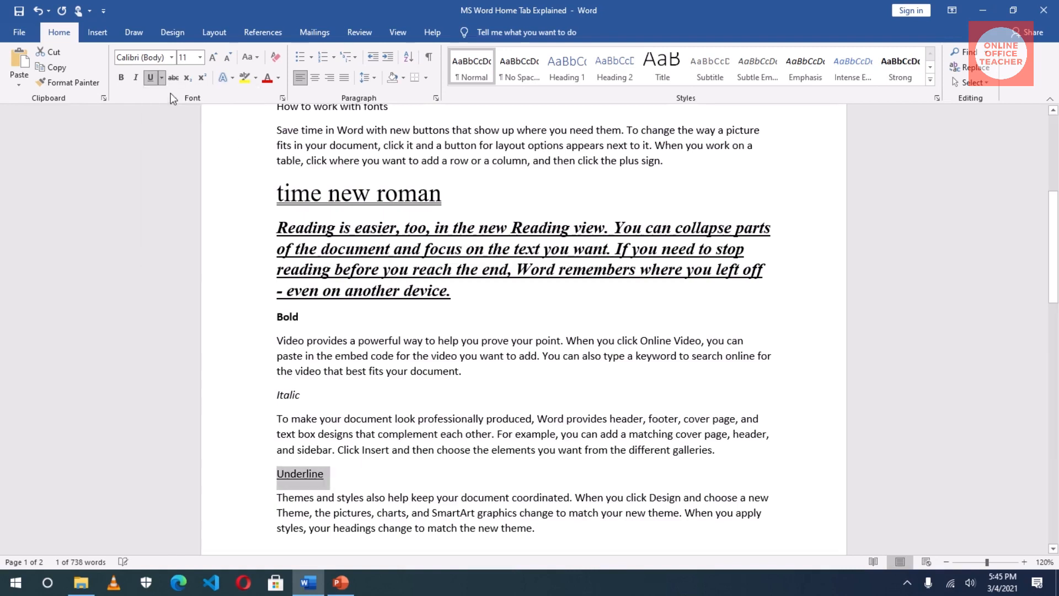
{"action": "left_click", "coordinate": [353, 436]}
{"action": "left_click", "coordinate": [372, 514]}
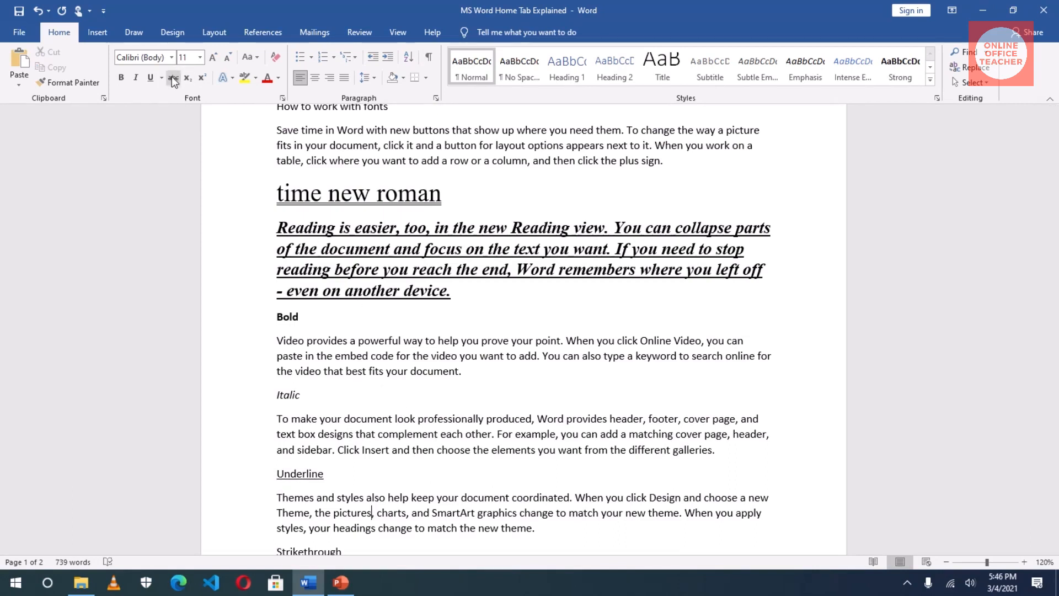
Apply strikethrough to the "Strikethrough" heading at the end of the first page
{"action": "scroll", "coordinate": [414, 364], "scroll_direction": "down", "scroll_amount": 3}
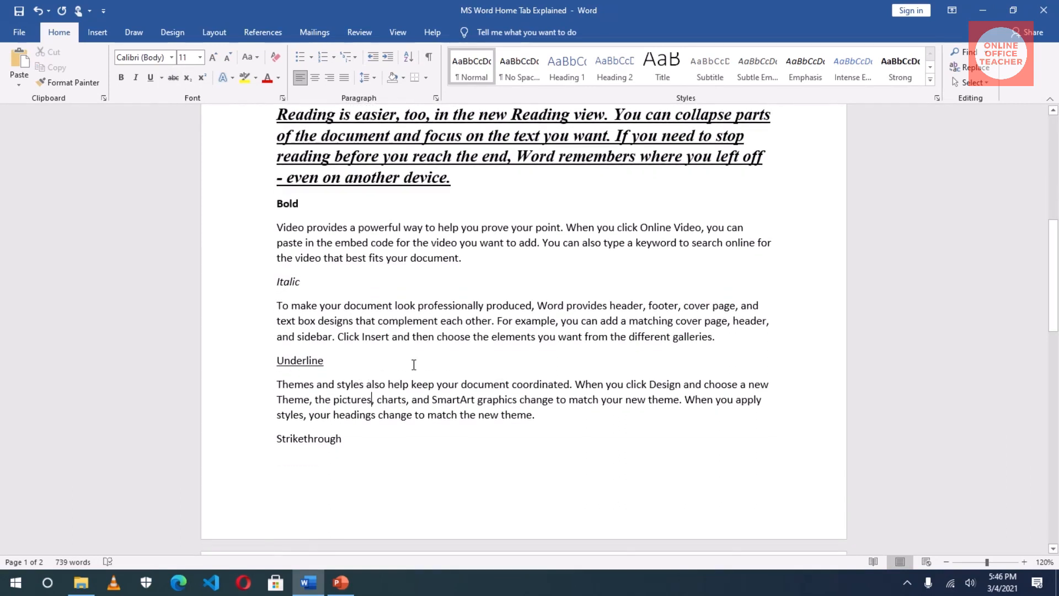
{"action": "double_click", "coordinate": [309, 441]}
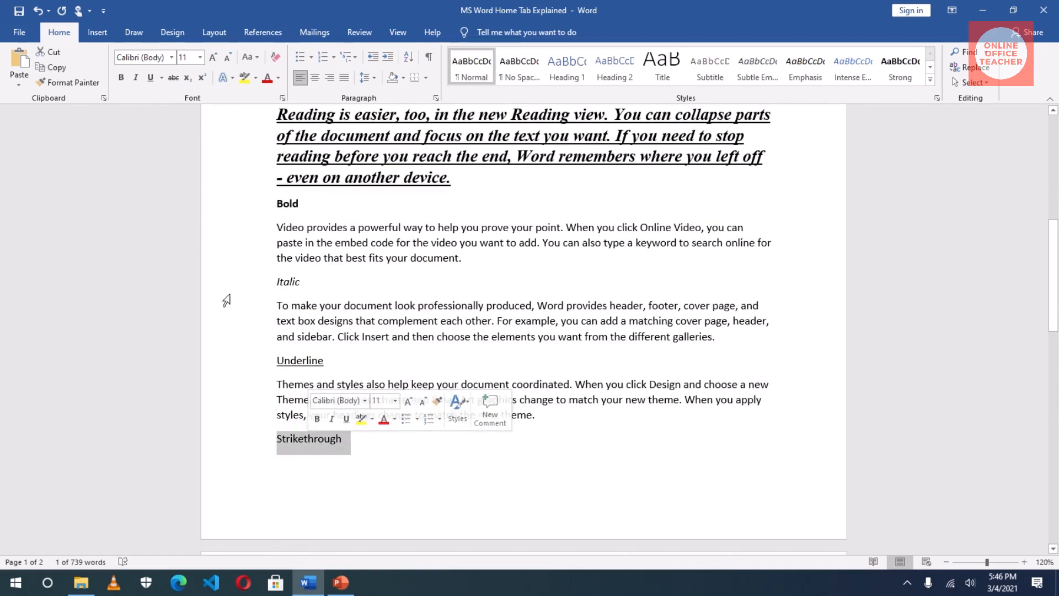
{"action": "left_click", "coordinate": [173, 77]}
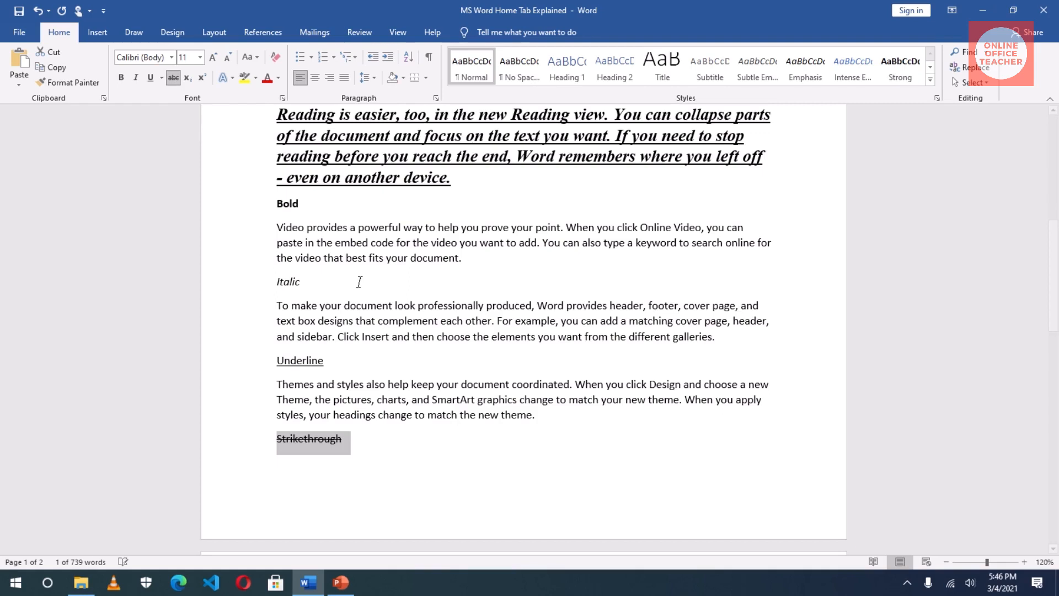
{"action": "left_click", "coordinate": [379, 413]}
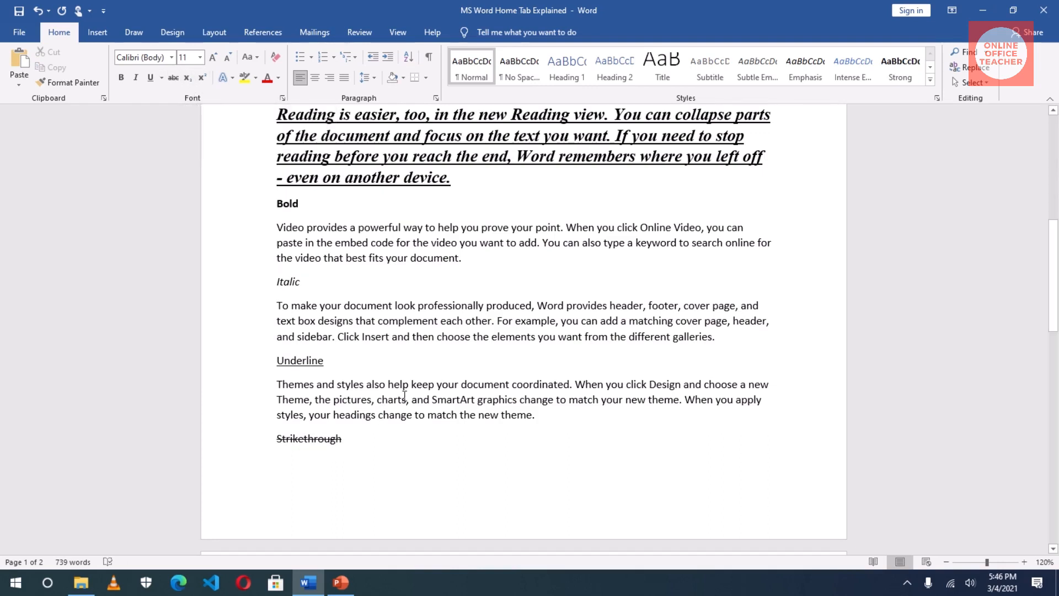
Add the line "30oC" below the closing "Microsoft word home tab explained" line and make its "o" superscript
{"action": "scroll", "coordinate": [405, 395], "scroll_direction": "down", "scroll_amount": 15}
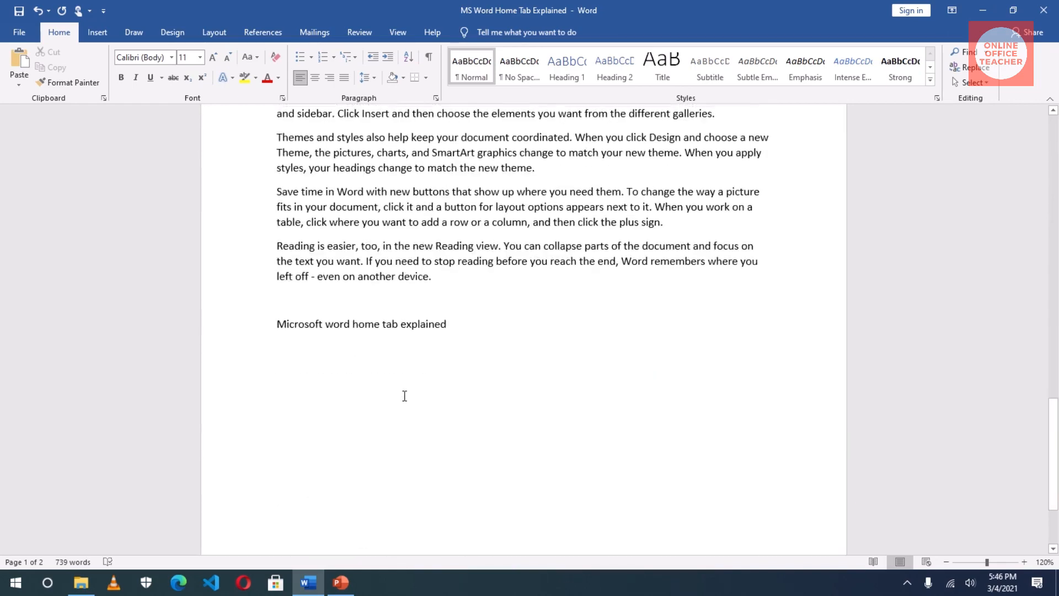
{"action": "scroll", "coordinate": [361, 325], "scroll_direction": "up", "scroll_amount": 3}
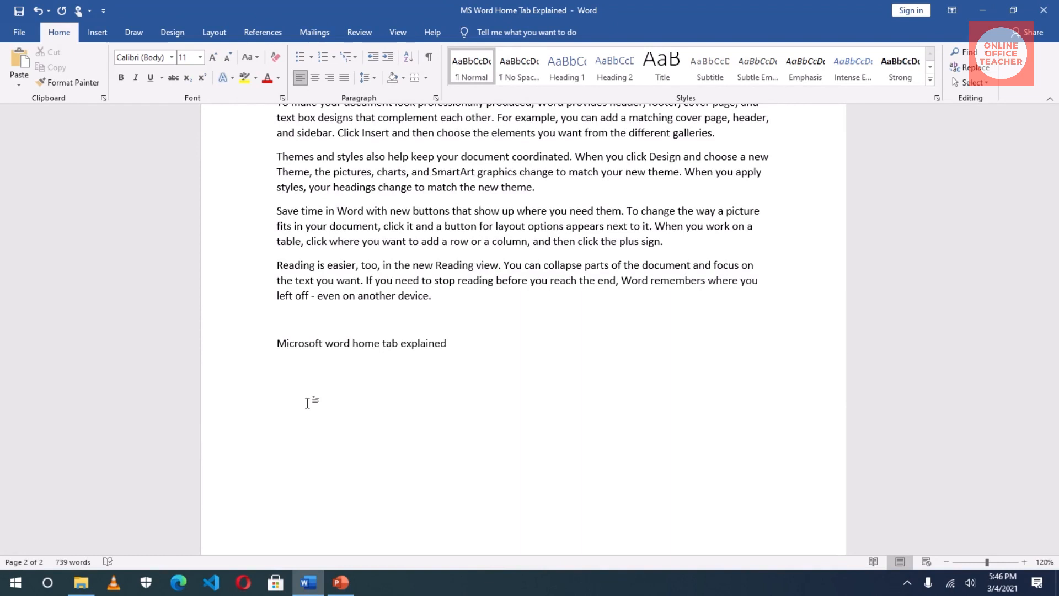
{"action": "type", "text": "30oC"}
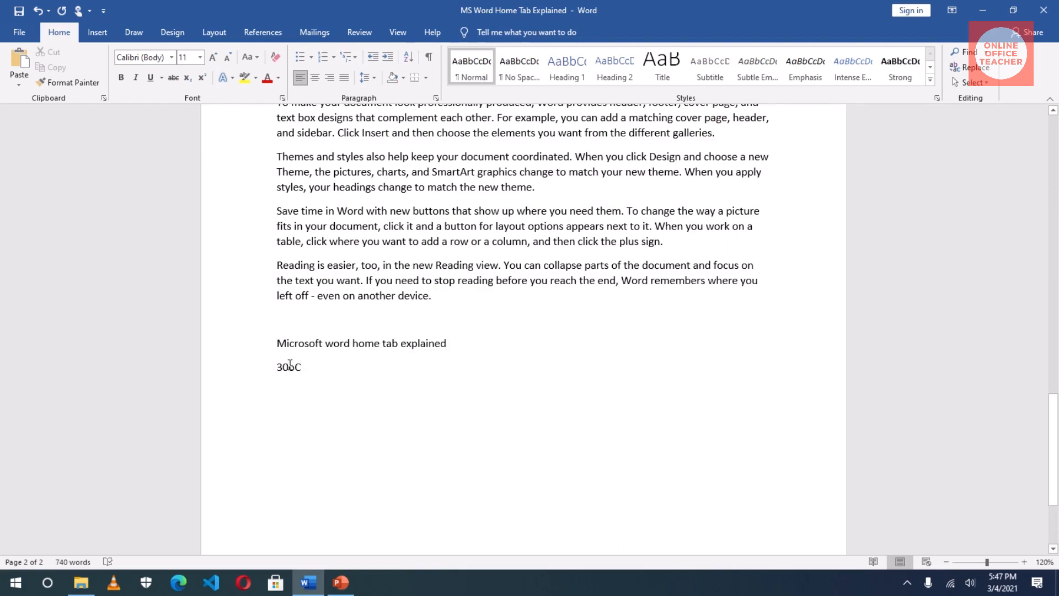
{"action": "left_click_drag", "start_coordinate": [295, 368], "coordinate": [289, 369]}
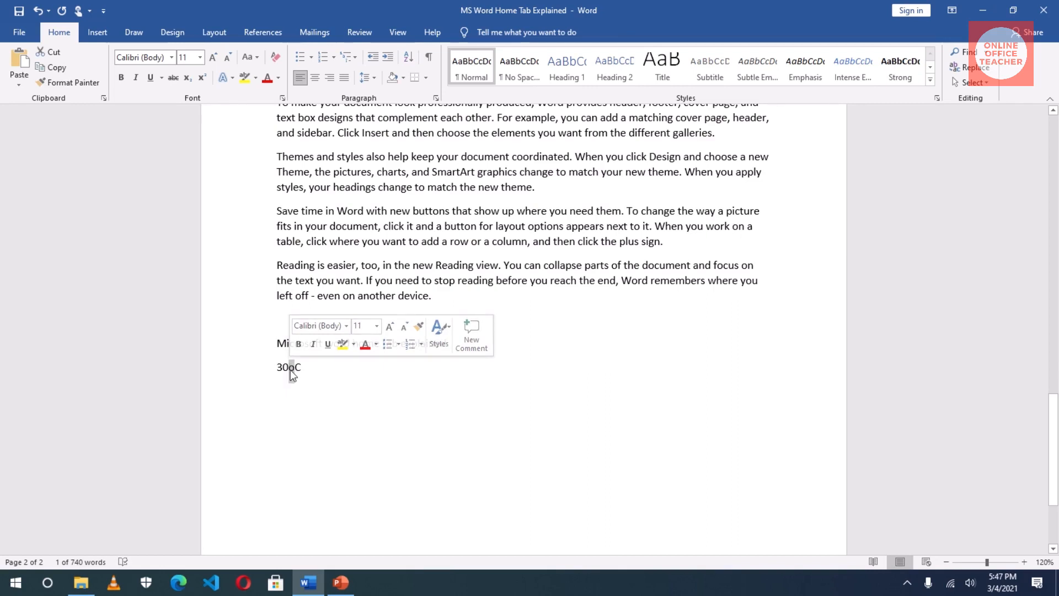
{"action": "left_click", "coordinate": [290, 368]}
{"action": "left_click_drag", "start_coordinate": [294, 368], "coordinate": [290, 369]}
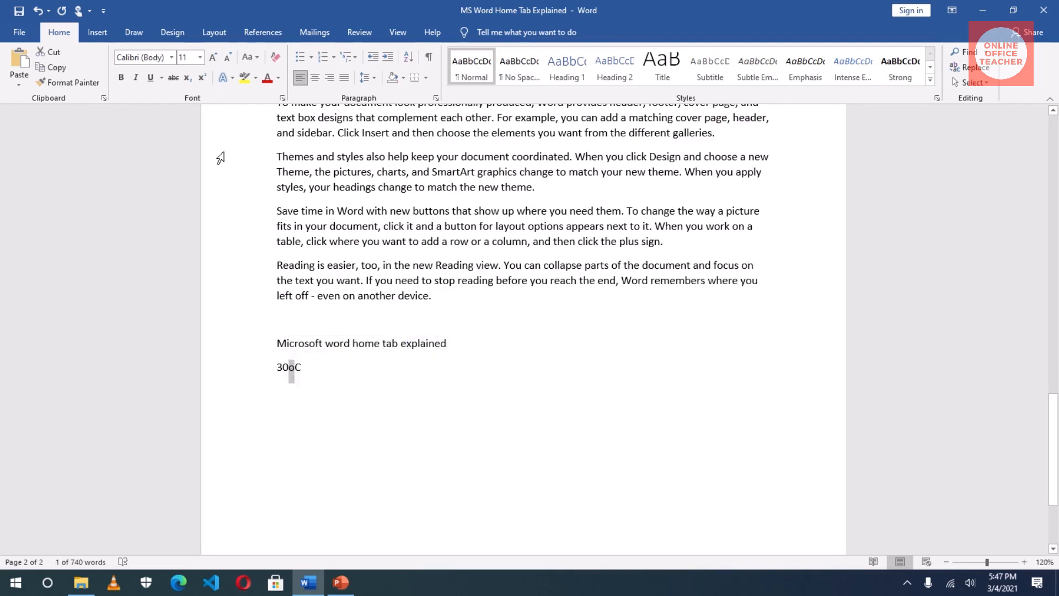
{"action": "left_click", "coordinate": [201, 78]}
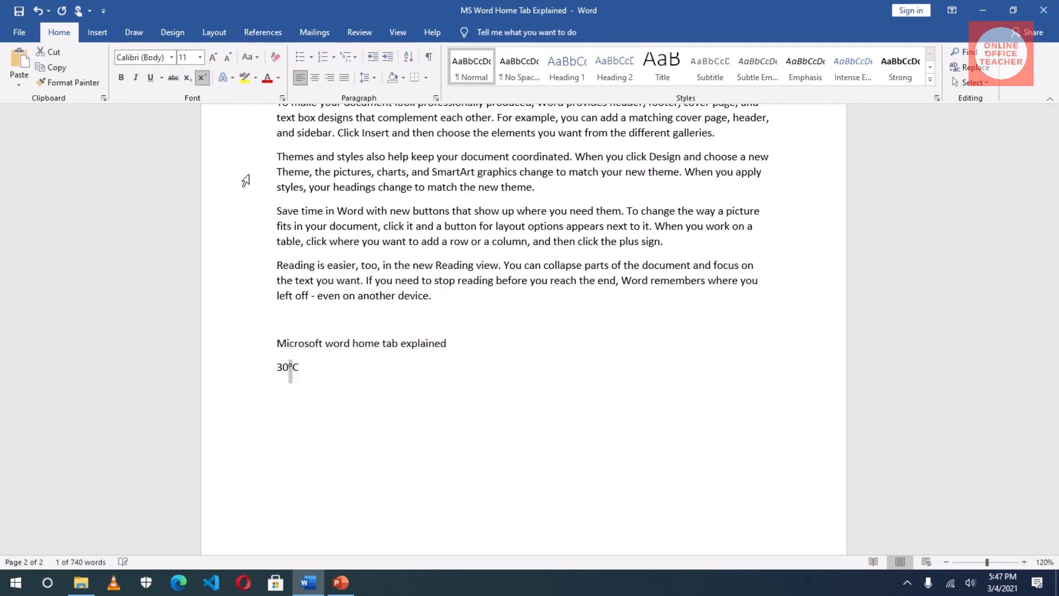
{"action": "left_click", "coordinate": [323, 406]}
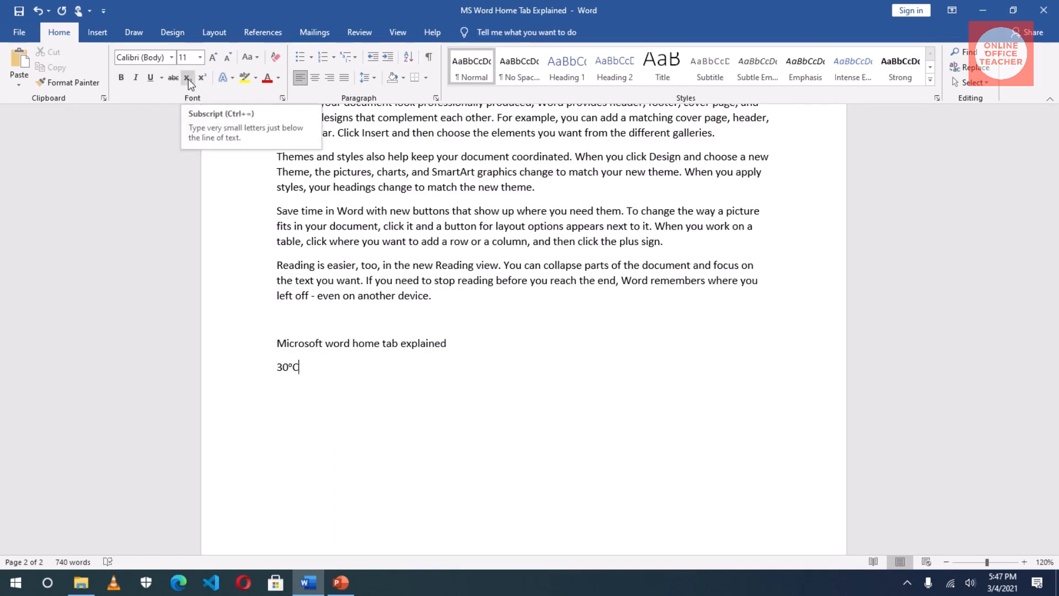
Add a line reading "25" below the temperature line and make its "5" subscript
{"action": "key", "text": "Return"}
{"action": "type", "text": "25"}
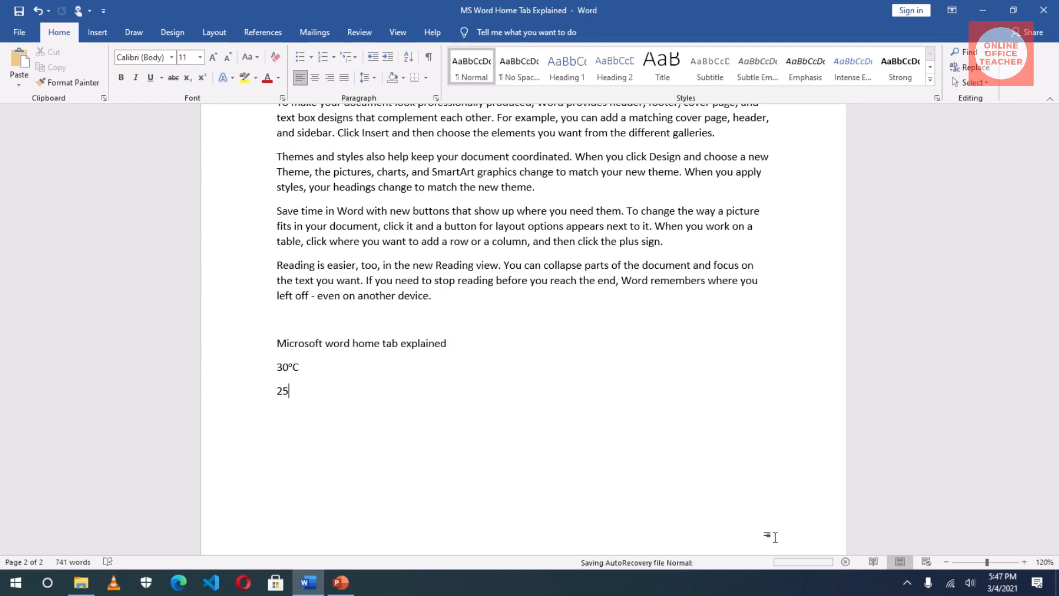
{"action": "left_click_drag", "start_coordinate": [288, 391], "coordinate": [282, 392]}
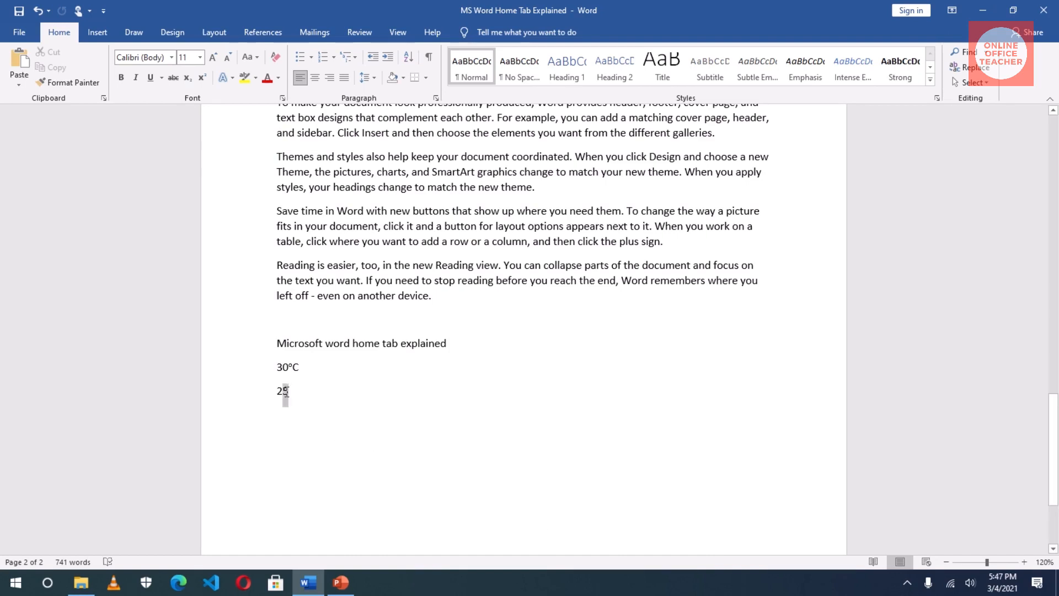
{"action": "left_click", "coordinate": [187, 78]}
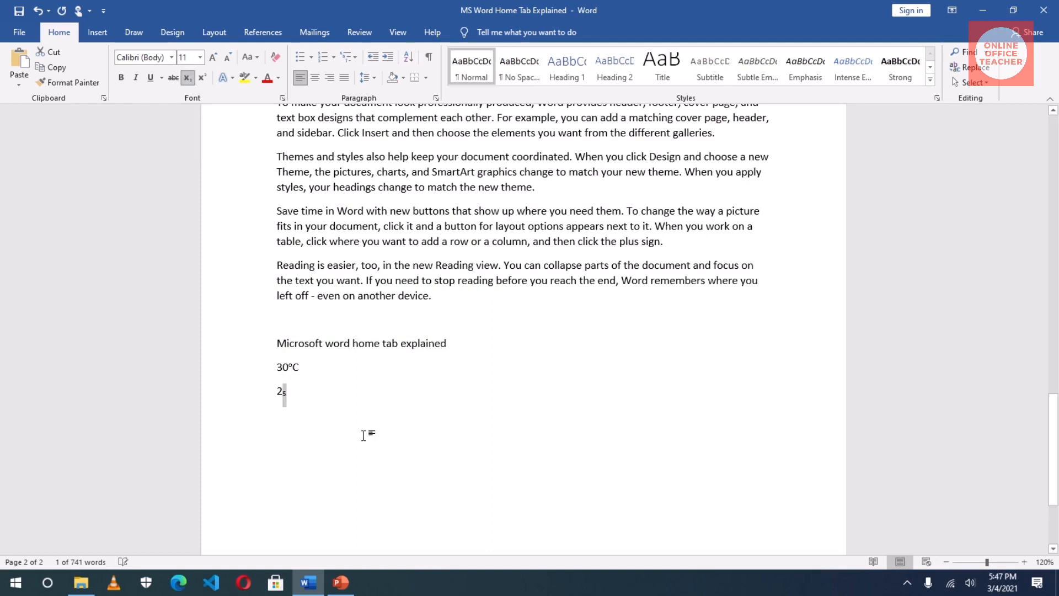
{"action": "left_click", "coordinate": [323, 418]}
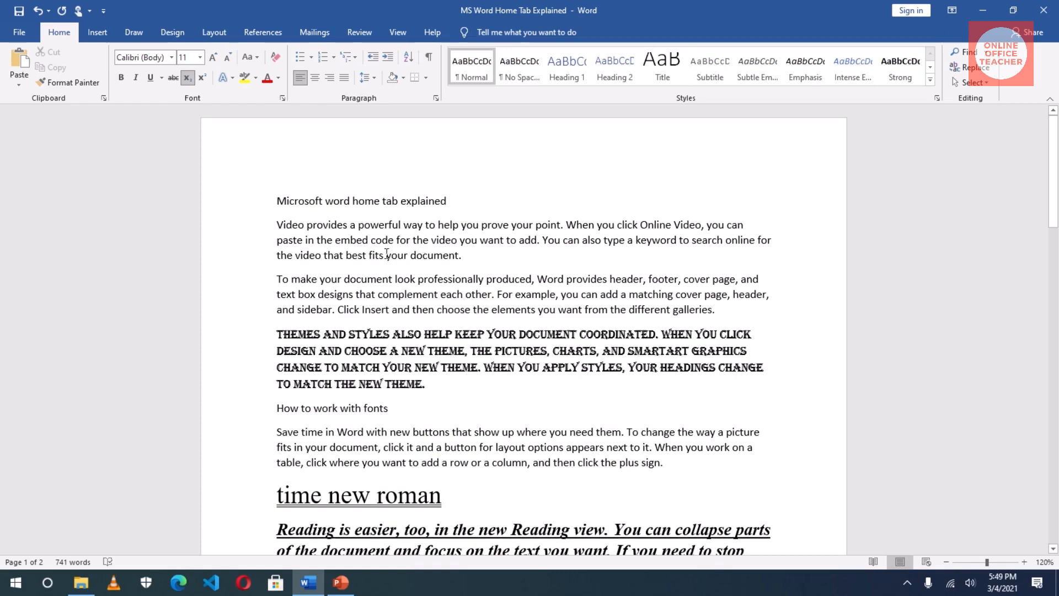
Change the document's opening title "Microsoft word home tab explained" to Capitalize Each Word and deselect it
{"action": "triple_click", "coordinate": [303, 204]}
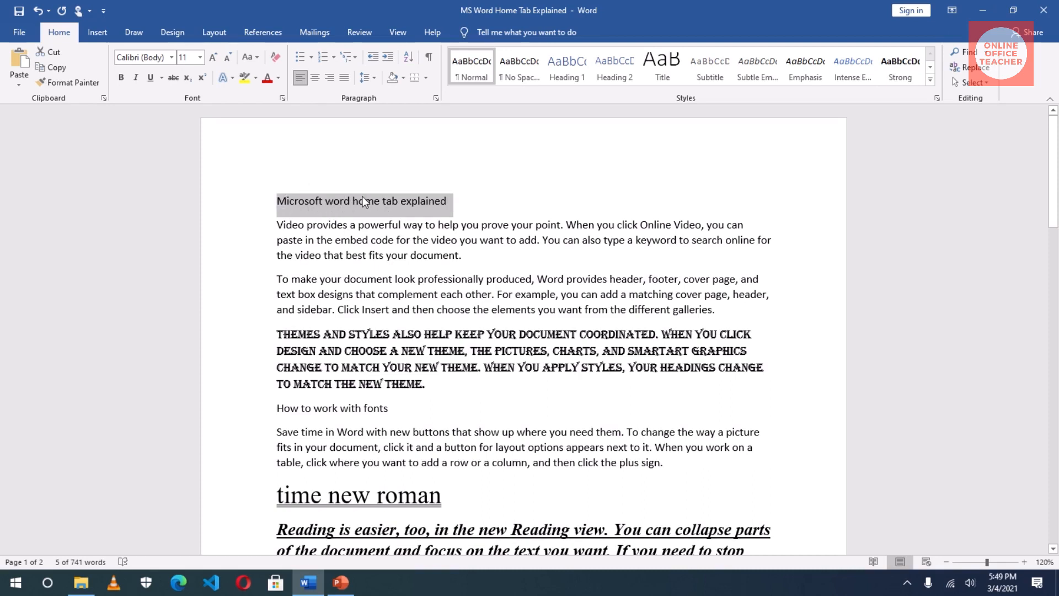
{"action": "left_click", "coordinate": [250, 57]}
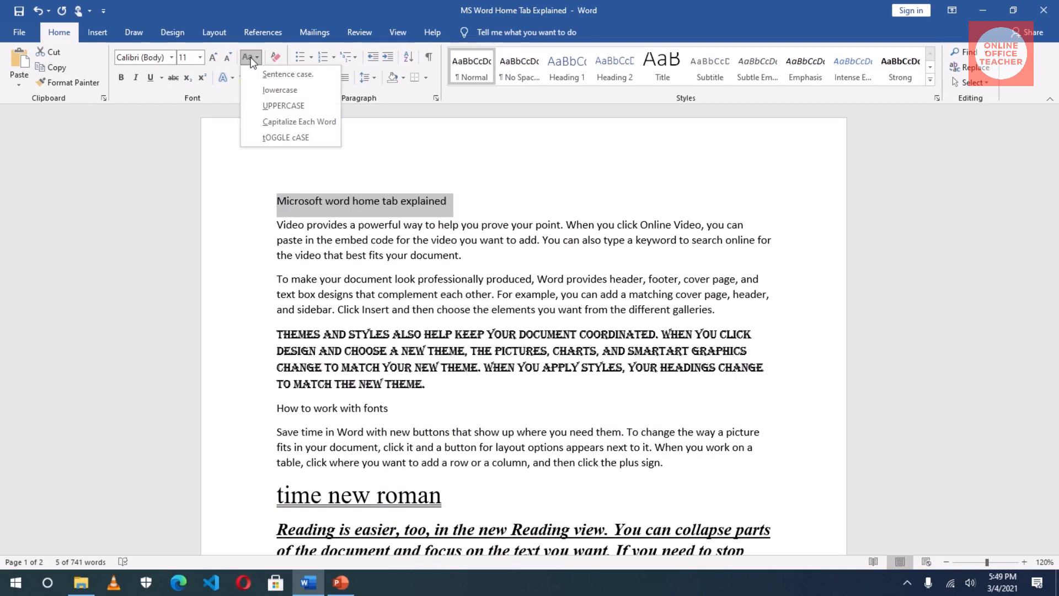
{"action": "left_click", "coordinate": [287, 122]}
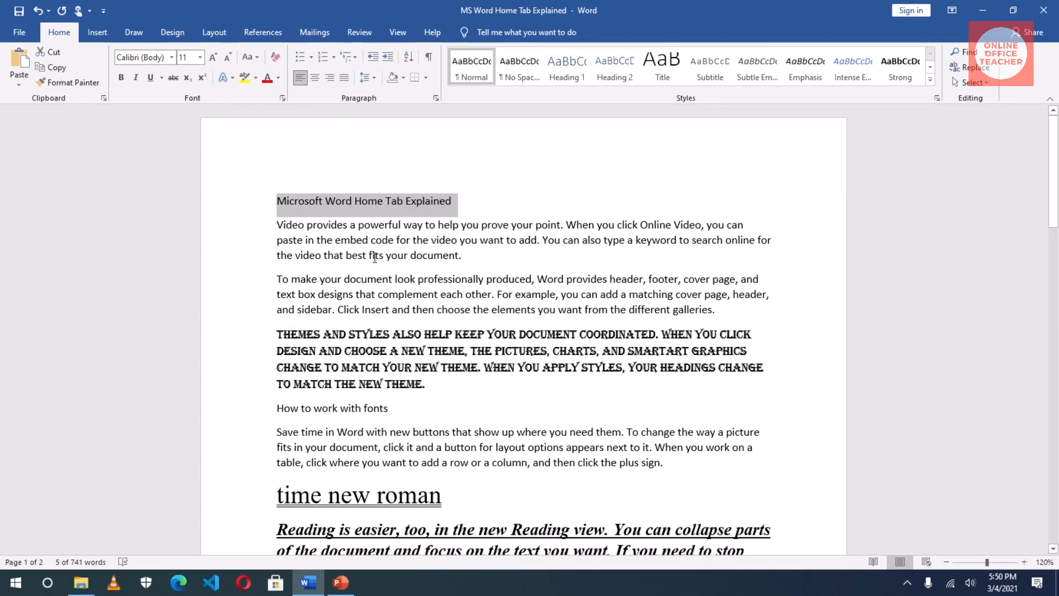
{"action": "left_click", "coordinate": [410, 246]}
Change the case of the "time new roman" heading to Capitalize Each Word
{"action": "scroll", "coordinate": [410, 246], "scroll_direction": "down", "scroll_amount": 3}
{"action": "left_click_drag", "start_coordinate": [277, 382], "coordinate": [425, 382]}
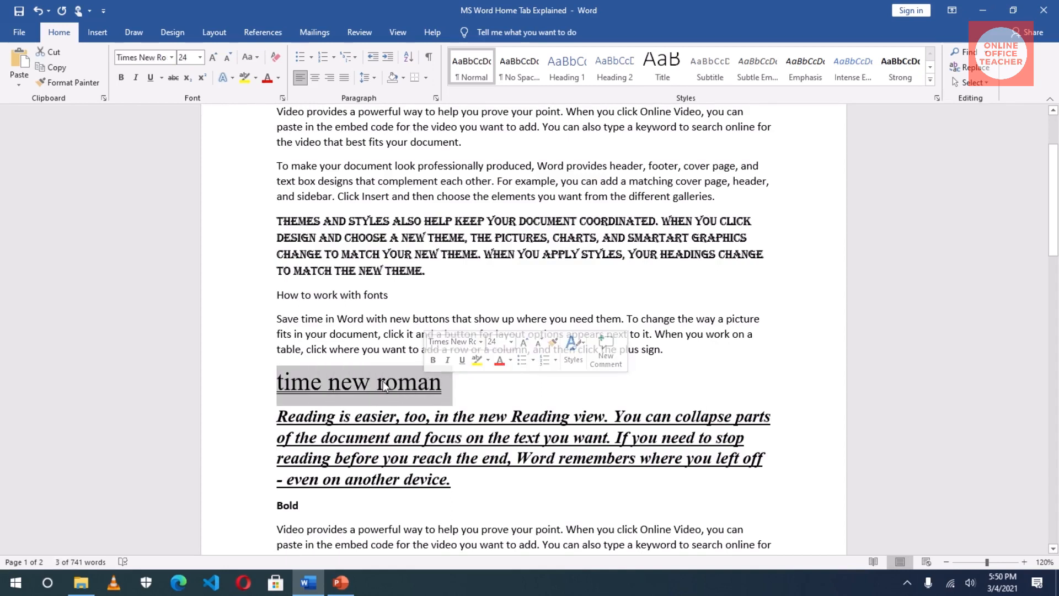
{"action": "left_click", "coordinate": [254, 61]}
{"action": "left_click", "coordinate": [290, 122]}
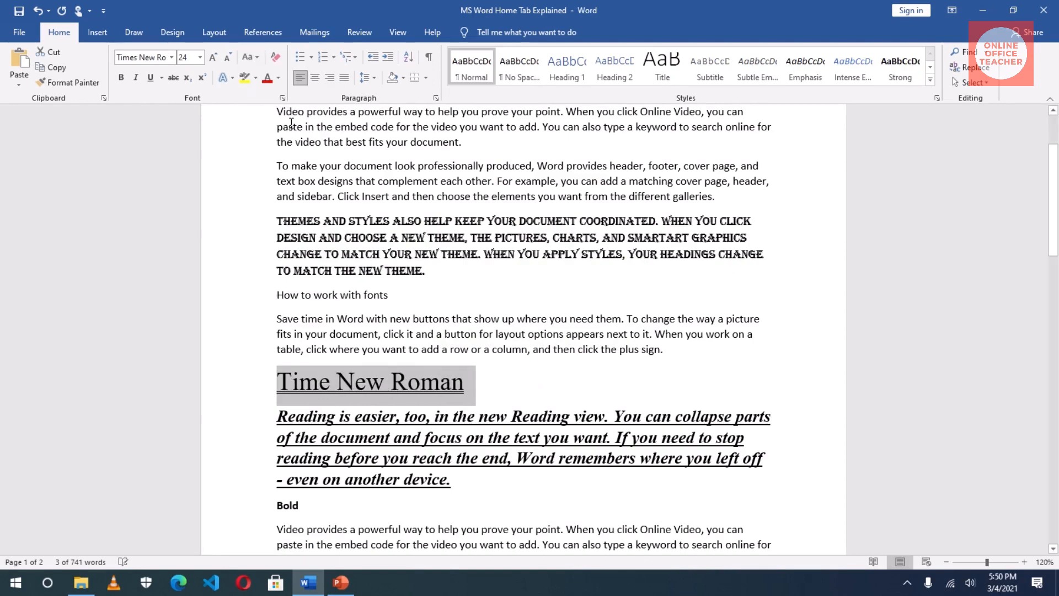
Change the case of the opening title "Microsoft Word Home Tab Explained" to UPPERCASE and deselect it
{"action": "scroll", "coordinate": [388, 245], "scroll_direction": "up", "scroll_amount": 3}
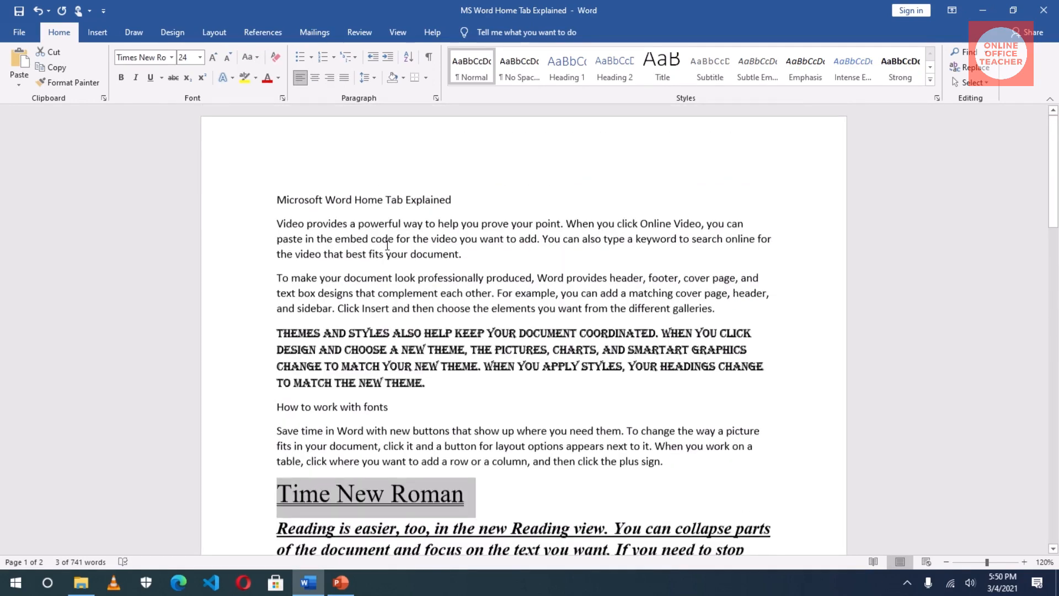
{"action": "double_click", "coordinate": [327, 201]}
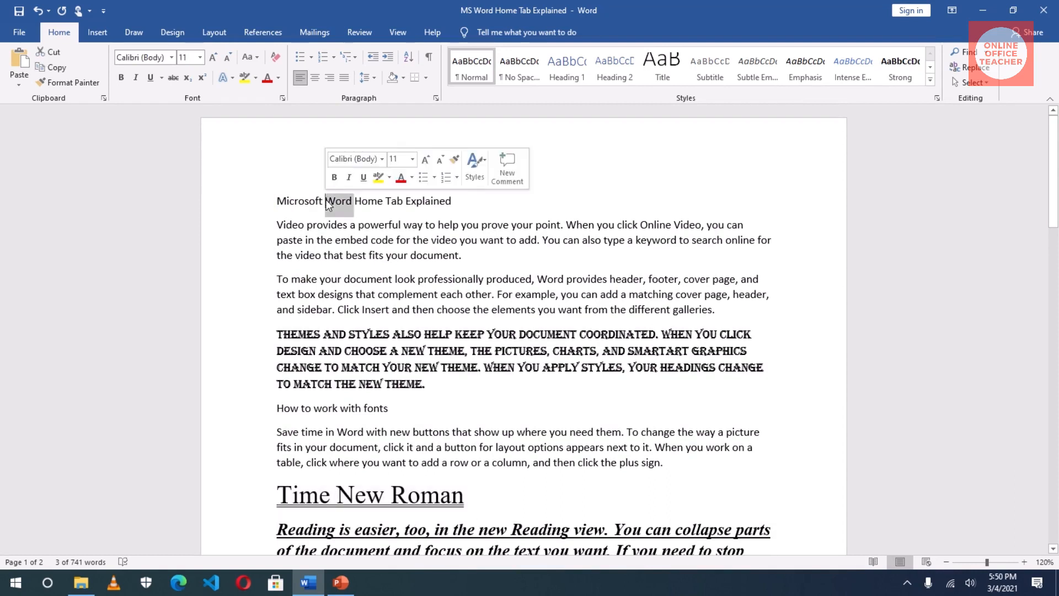
{"action": "triple_click", "coordinate": [326, 202]}
{"action": "left_click", "coordinate": [248, 58]}
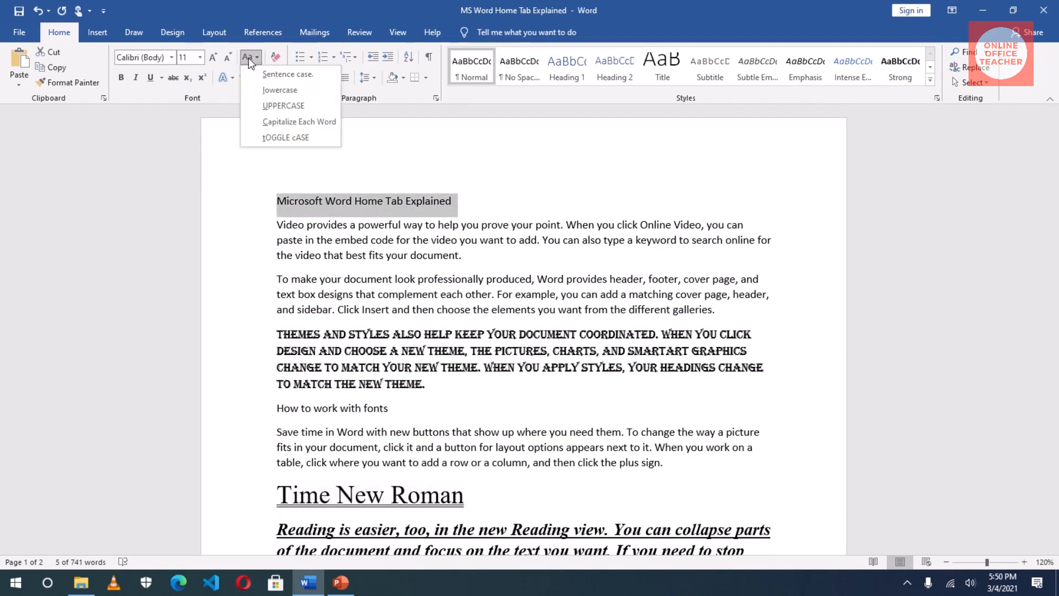
{"action": "left_click", "coordinate": [276, 105]}
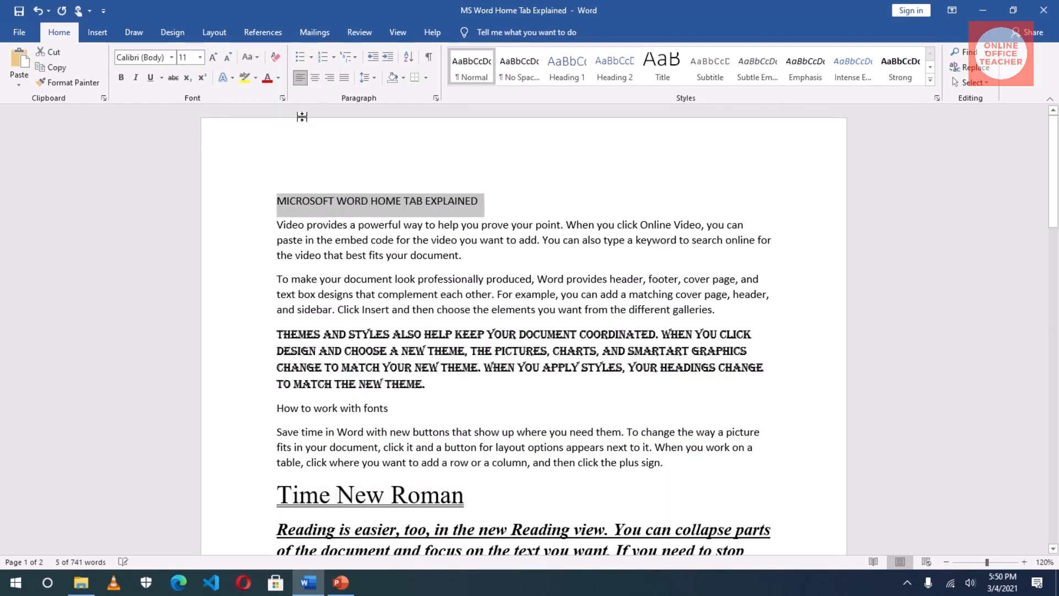
{"action": "left_click", "coordinate": [377, 234]}
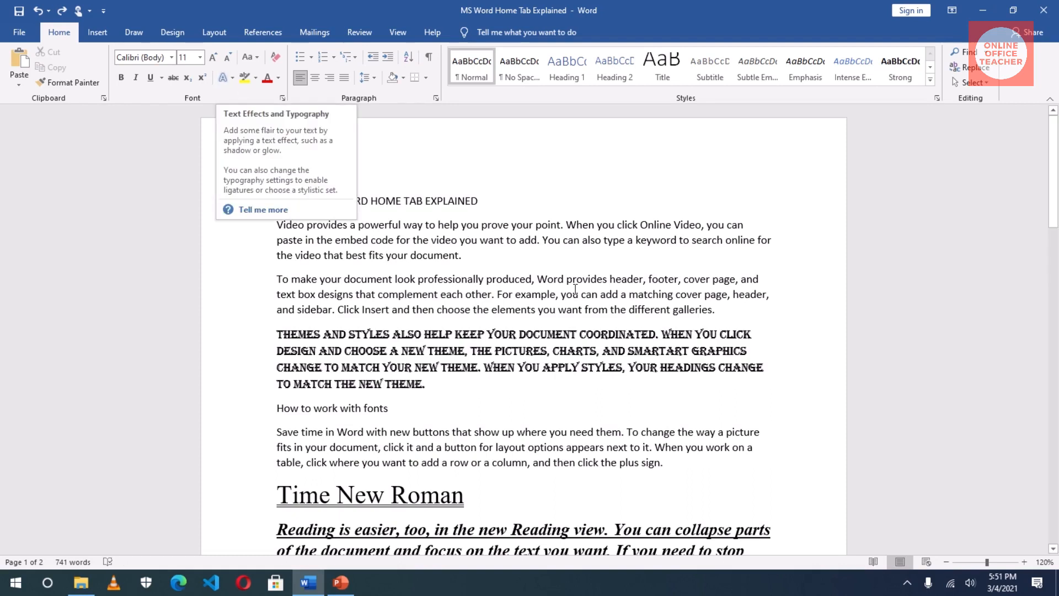
Try the orange outlined text effect on the opening title, and settle on the dark blue shadowed effect instead
{"action": "left_click_drag", "start_coordinate": [279, 201], "coordinate": [462, 202]}
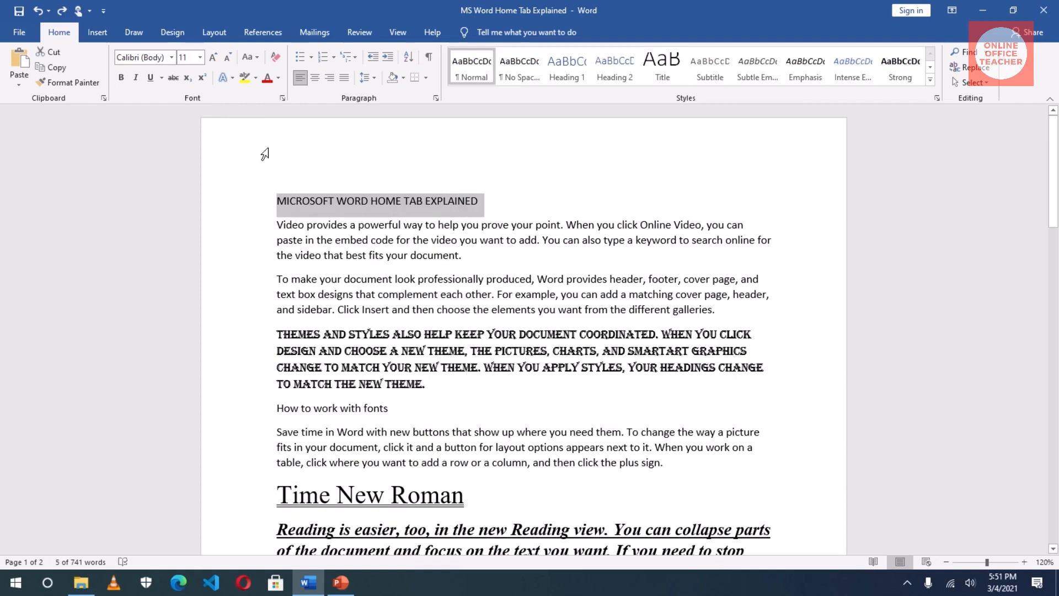
{"action": "left_click", "coordinate": [232, 80]}
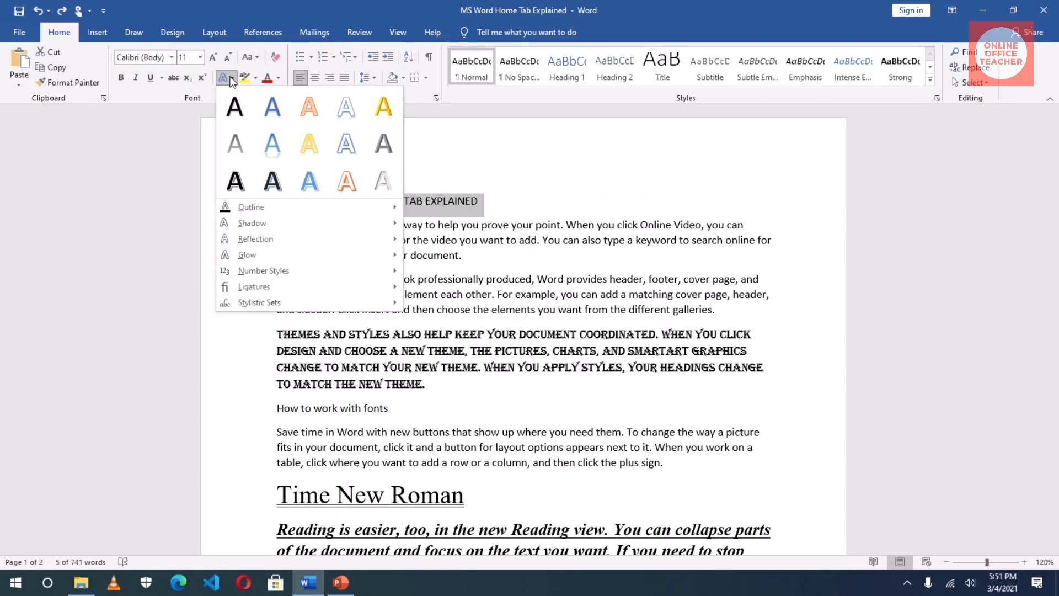
{"action": "left_click", "coordinate": [347, 180]}
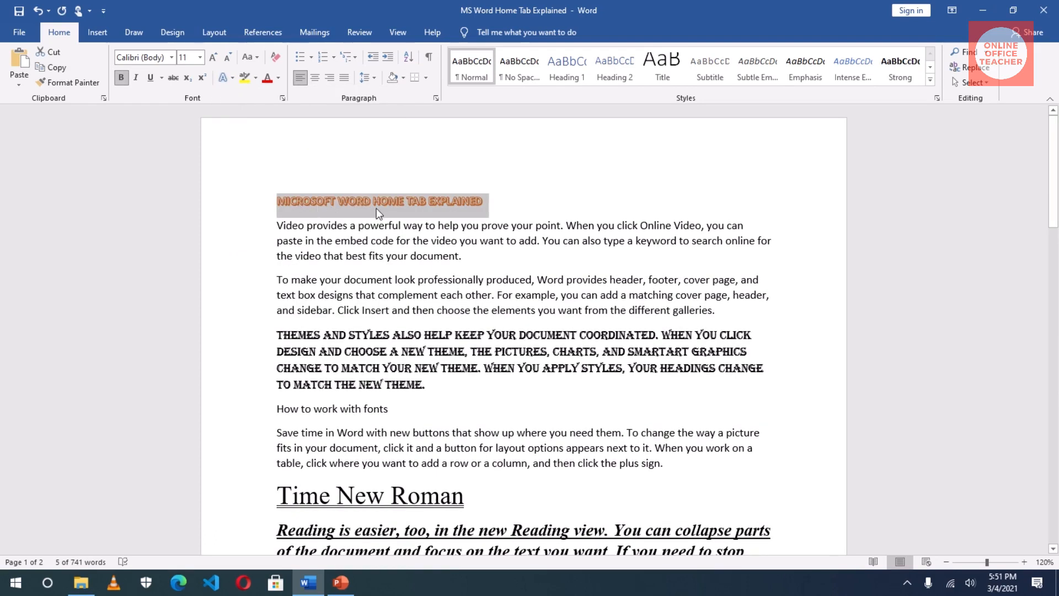
{"action": "left_click", "coordinate": [231, 82]}
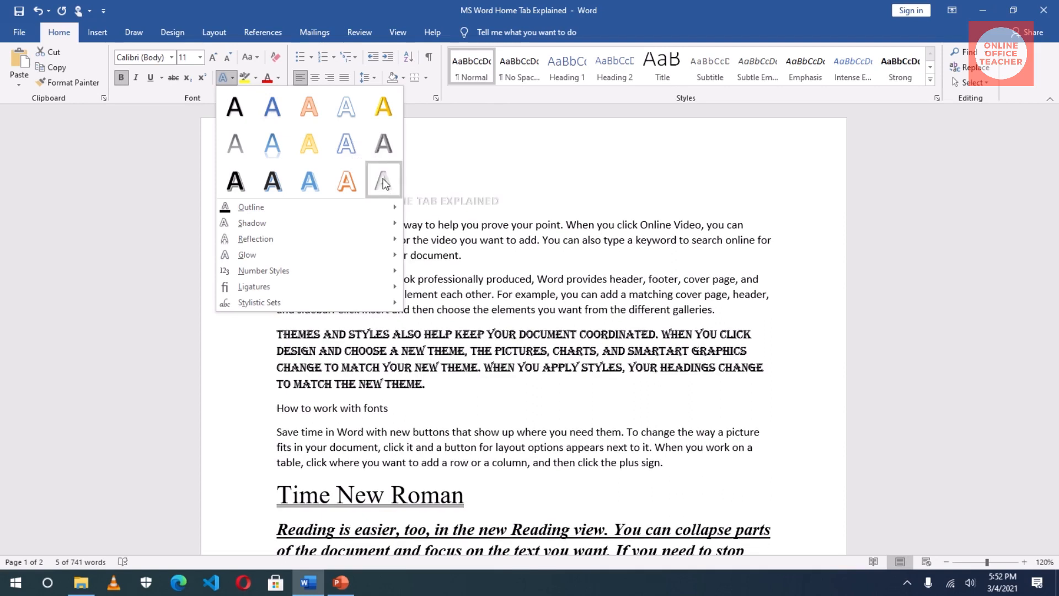
{"action": "left_click", "coordinate": [273, 178]}
{"action": "left_click", "coordinate": [333, 228]}
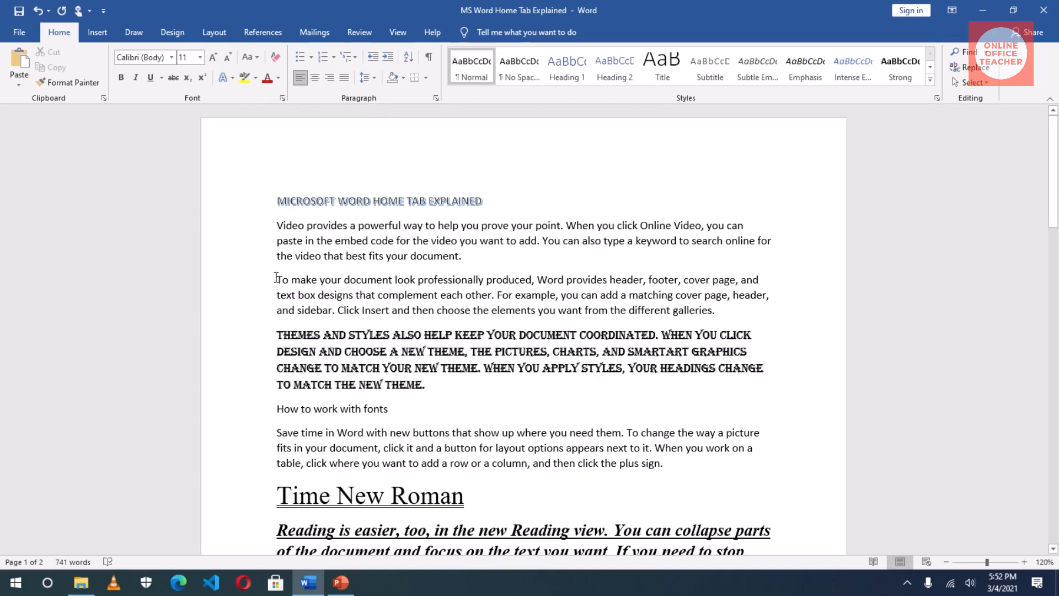
Highlight "Word provides header, footer, cover page, and text box designs that complement each other" in turquoise
{"action": "left_click_drag", "start_coordinate": [537, 279], "coordinate": [490, 296]}
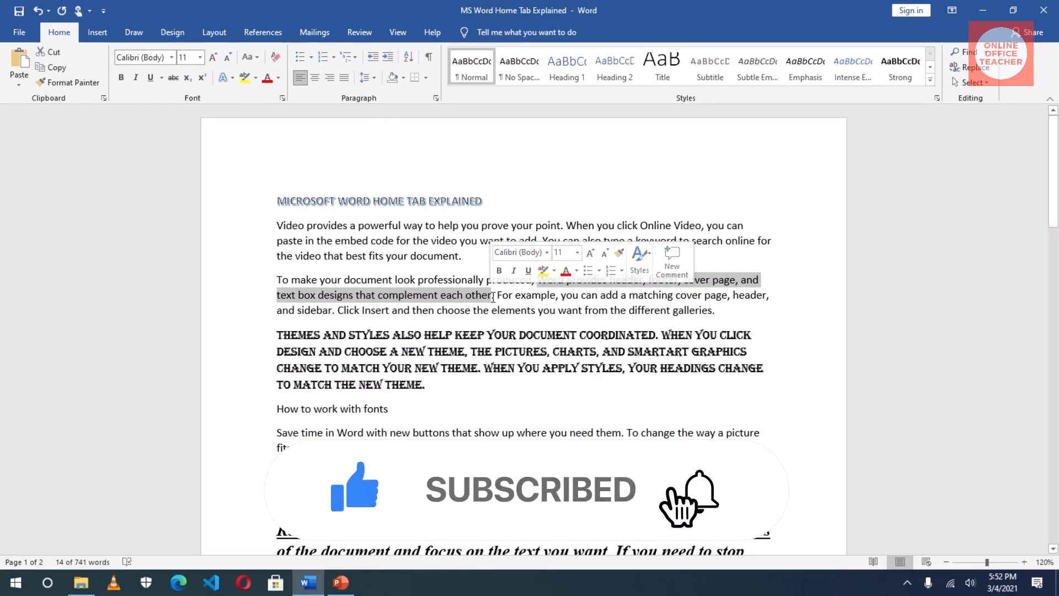
{"action": "left_click", "coordinate": [255, 78]}
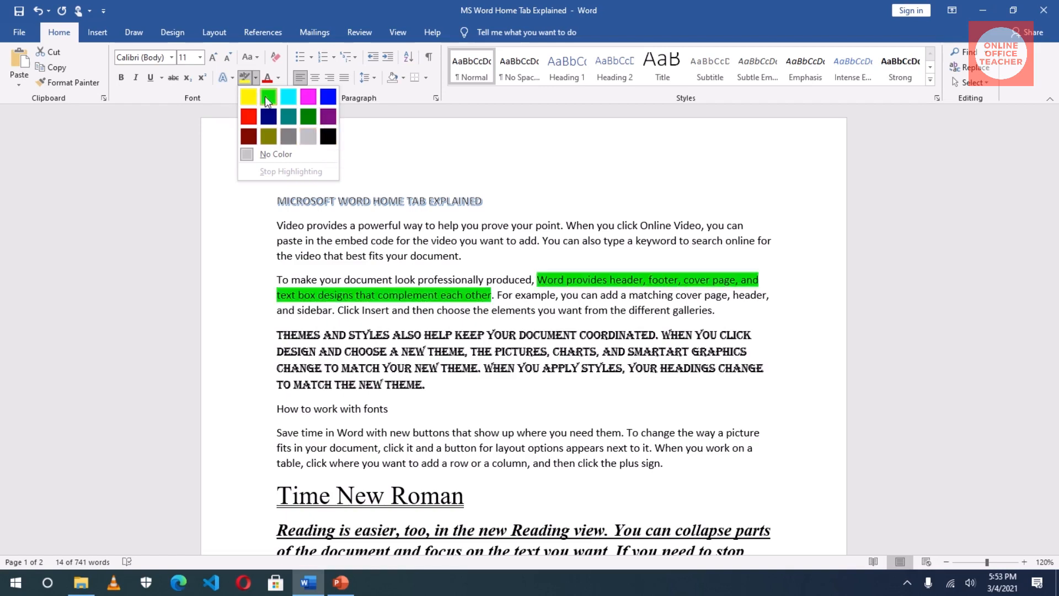
{"action": "left_click", "coordinate": [289, 102]}
{"action": "left_click", "coordinate": [516, 279]}
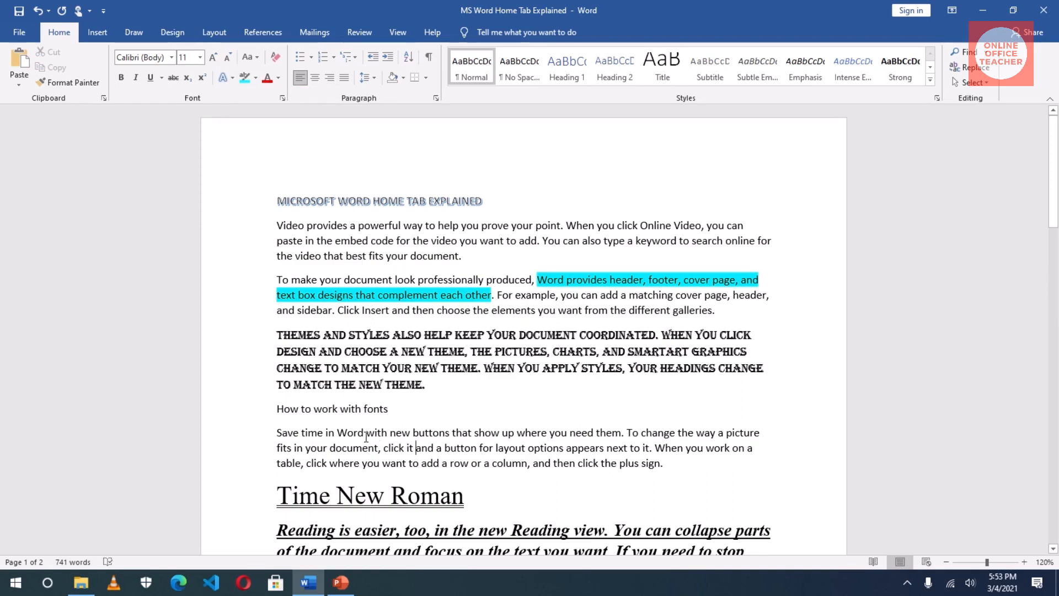
Highlight the text from "with new buttons" to "fits in your document" in yellow
{"action": "mouse_move", "coordinate": [374, 432]}
{"action": "left_mouse_down"}
{"action": "mouse_move", "coordinate": [389, 448]}
{"action": "mouse_move", "coordinate": [379, 448]}
{"action": "left_mouse_up"}
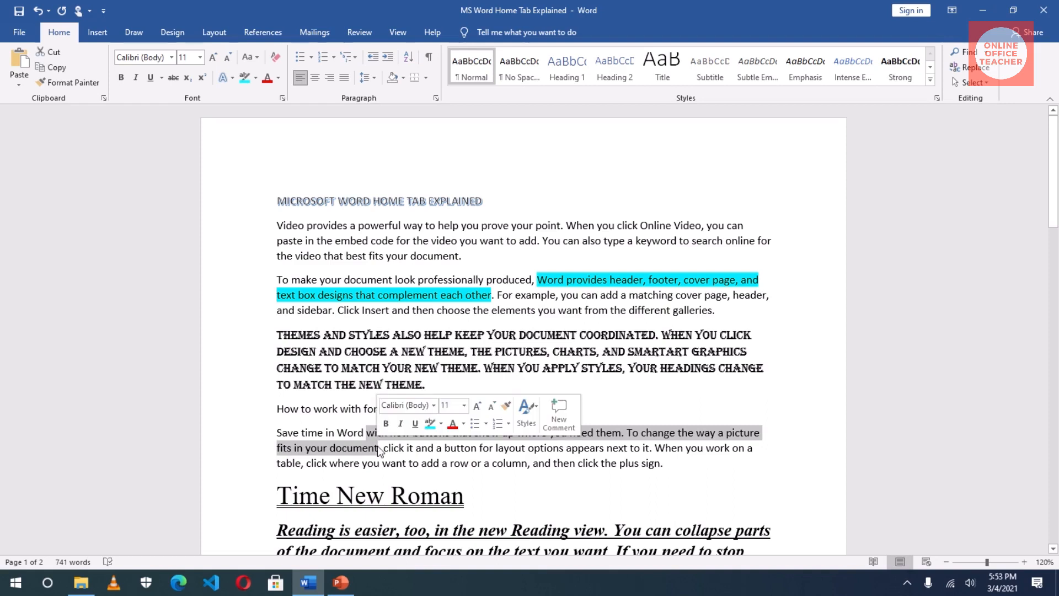
{"action": "left_click", "coordinate": [255, 78]}
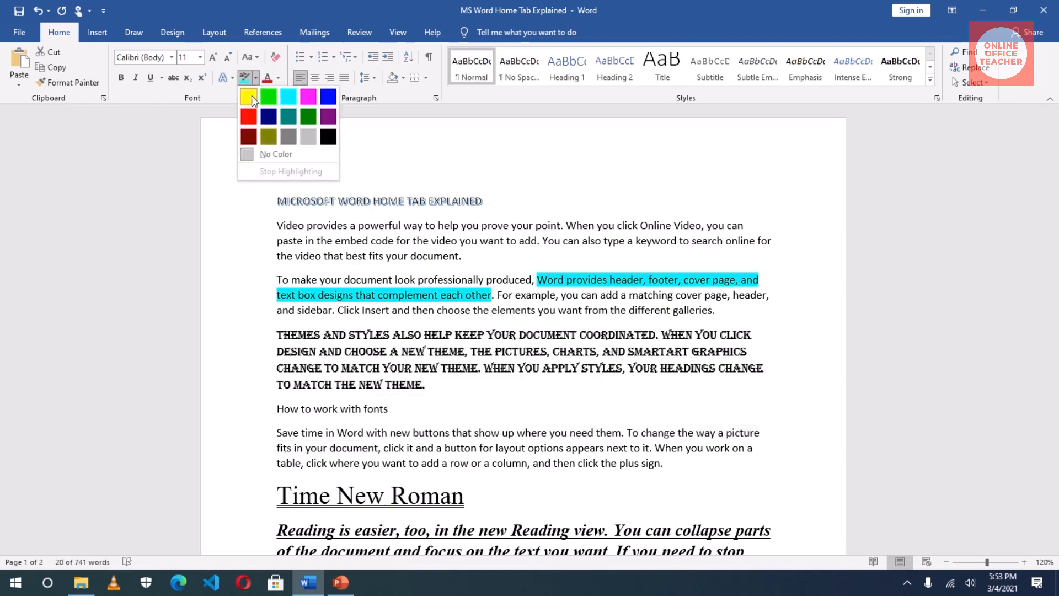
{"action": "left_click", "coordinate": [251, 97]}
{"action": "left_click", "coordinate": [619, 314]}
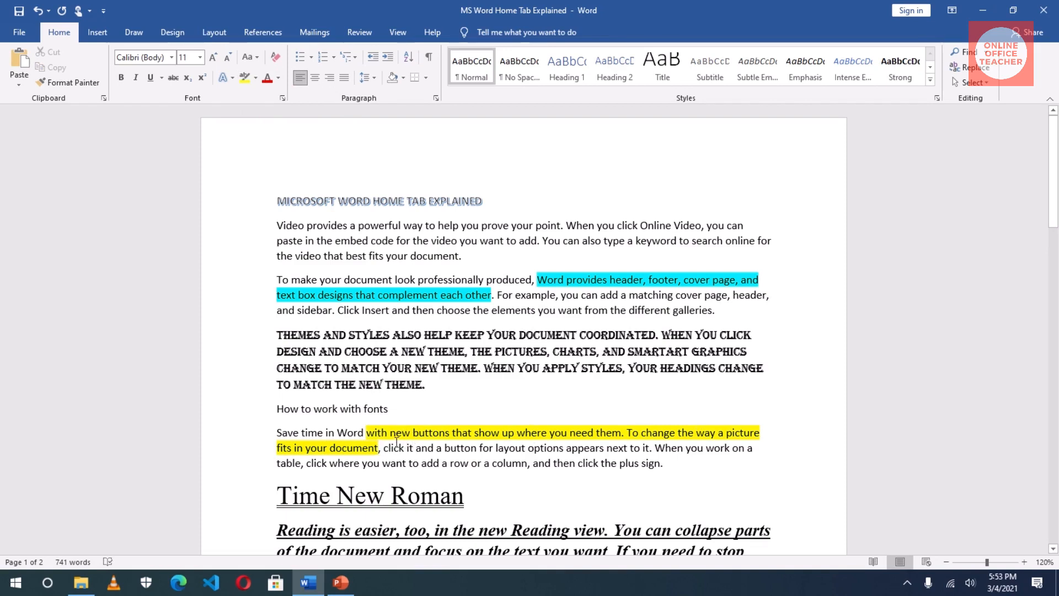
Remove the yellow highlighting from the text in the "Save time in Word" paragraph
{"action": "left_click", "coordinate": [378, 447], "text": "shift"}
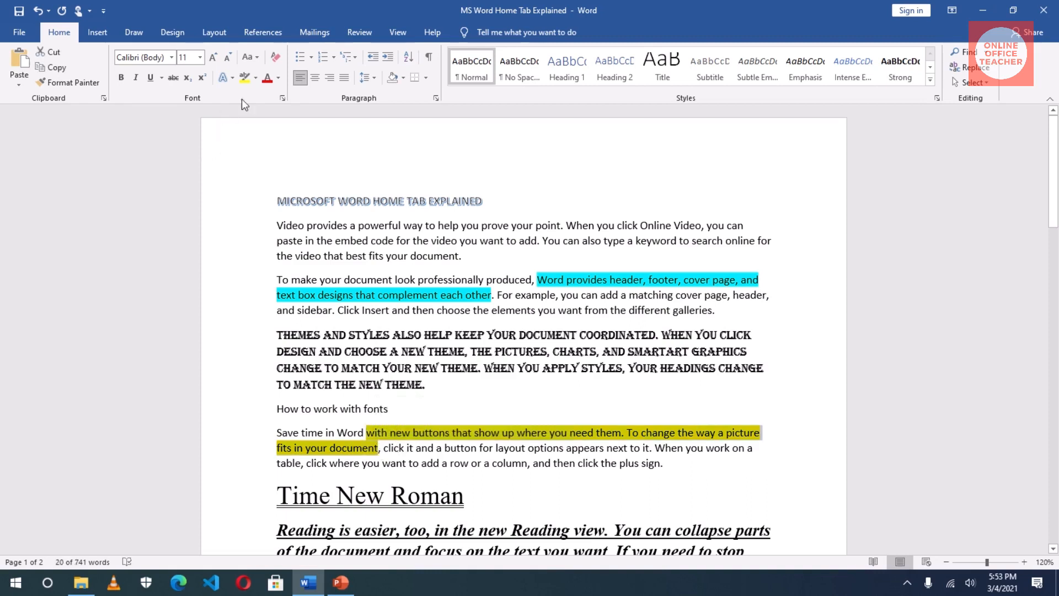
{"action": "left_click", "coordinate": [255, 77]}
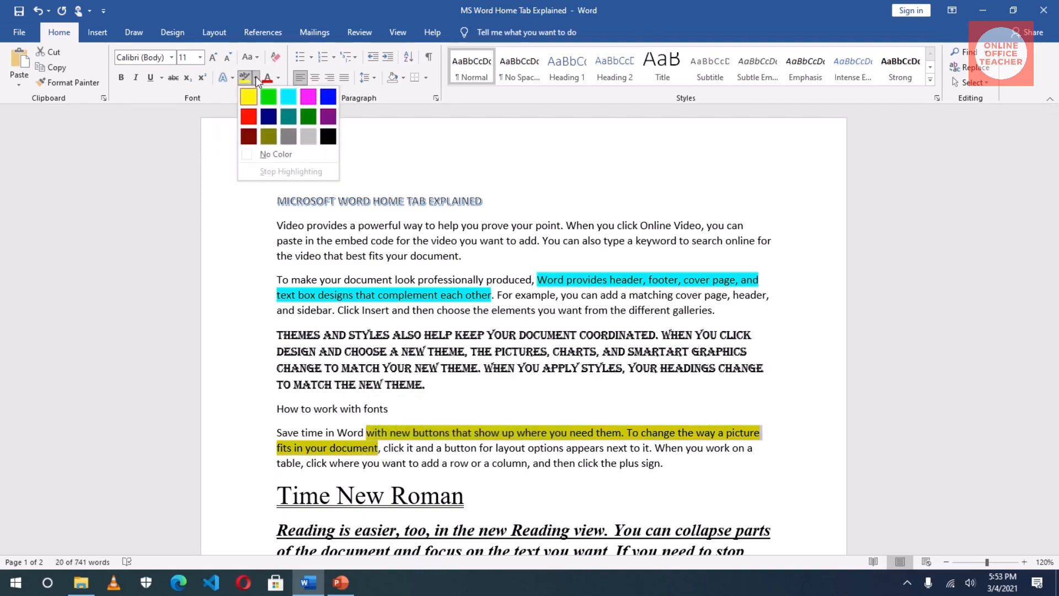
{"action": "left_click", "coordinate": [258, 154]}
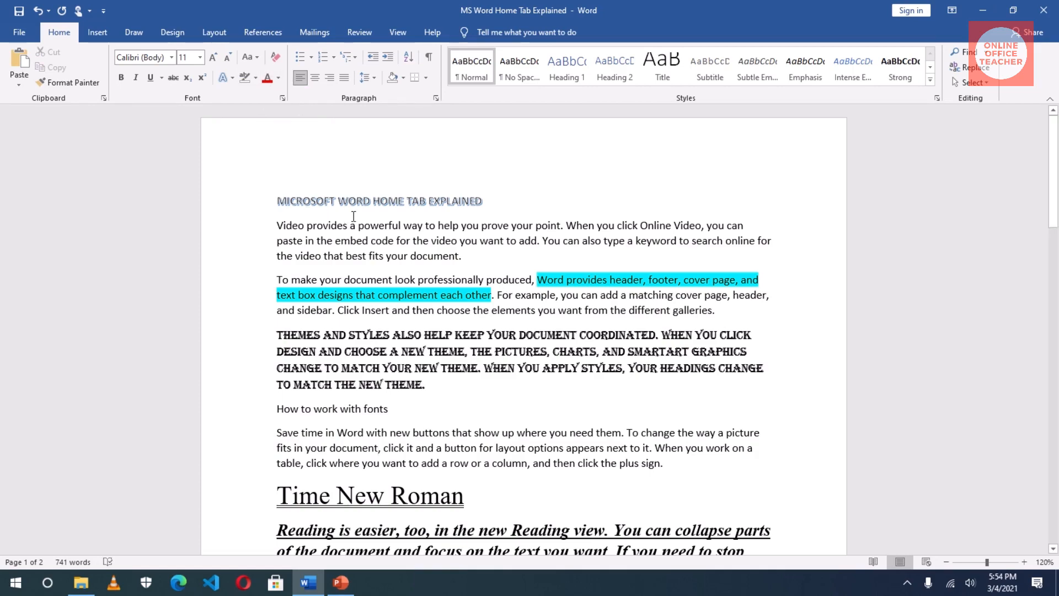
Set the font color of the "Time New Roman" heading to the standard light blue and deselect it
{"action": "scroll", "coordinate": [394, 325], "scroll_direction": "down", "scroll_amount": 2}
{"action": "double_click", "coordinate": [356, 422]}
{"action": "triple_click", "coordinate": [356, 426]}
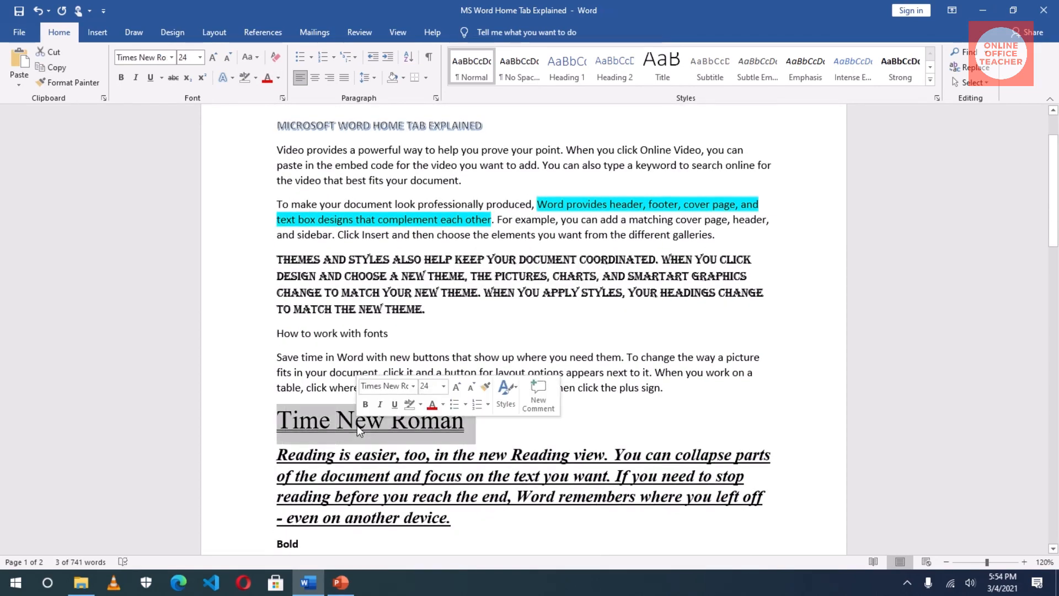
{"action": "left_click", "coordinate": [278, 78]}
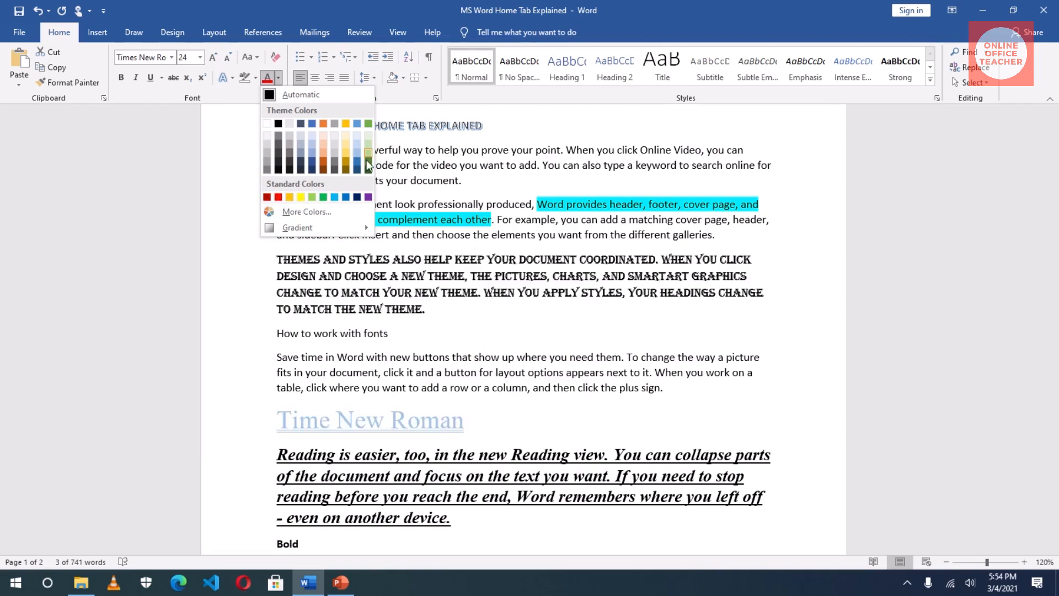
{"action": "left_click", "coordinate": [334, 198]}
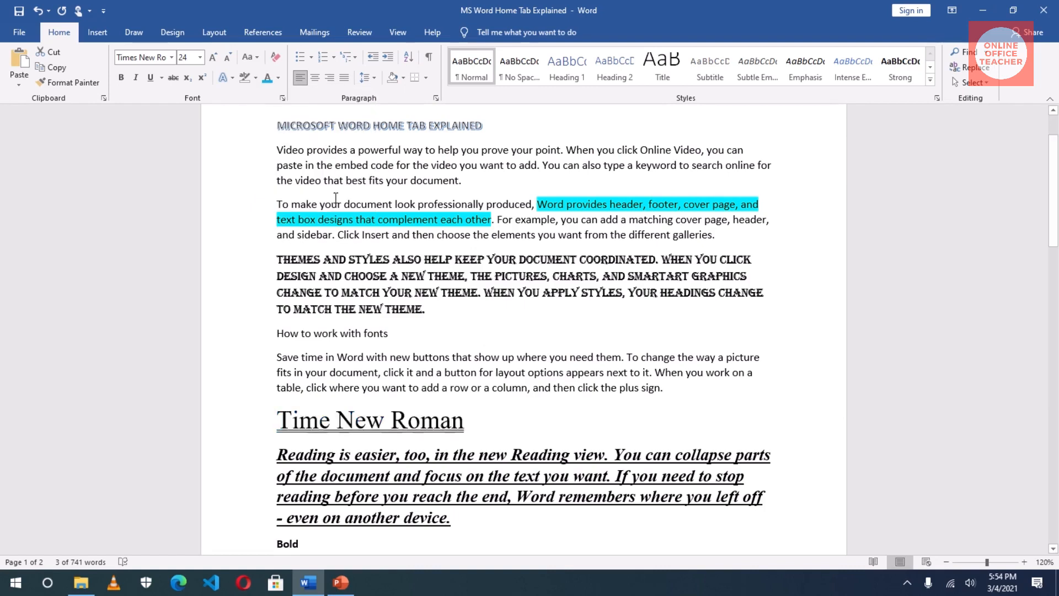
{"action": "left_click", "coordinate": [374, 323]}
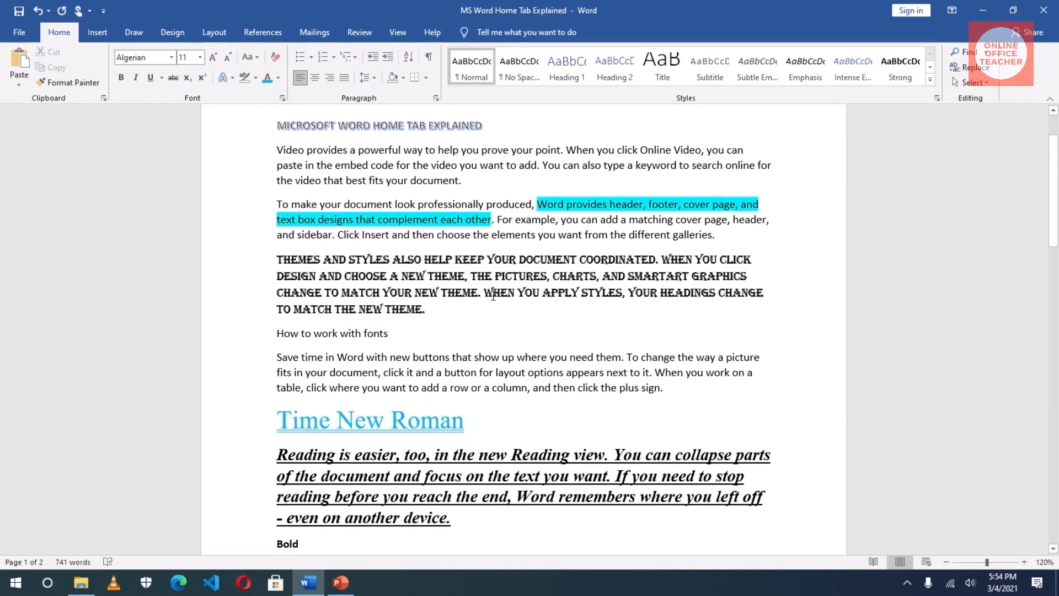
Set the font color of the "Time New Roman" heading to the black theme color
{"action": "triple_click", "coordinate": [362, 424]}
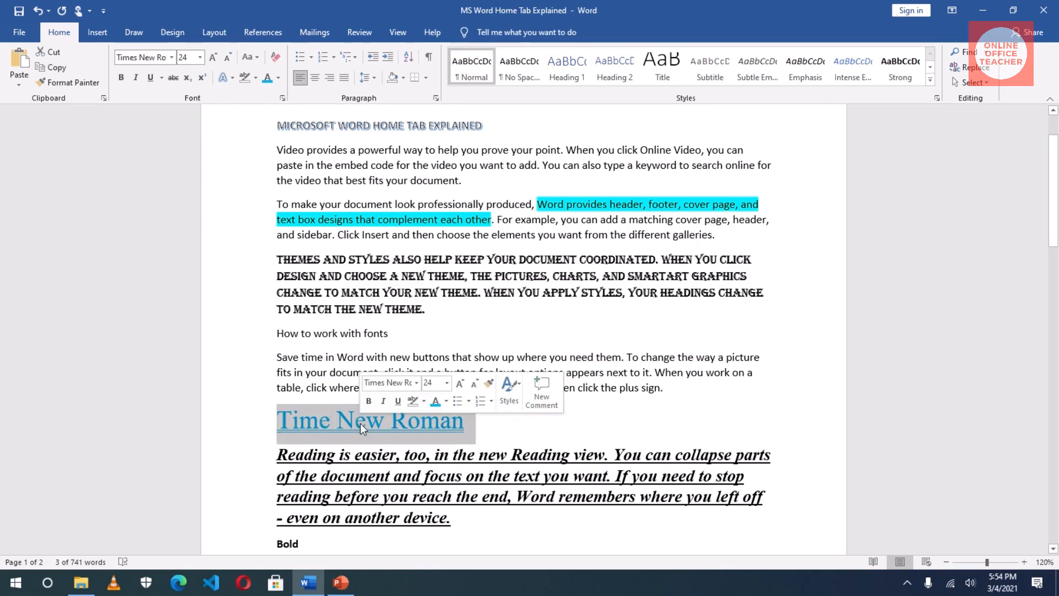
{"action": "left_click", "coordinate": [278, 77]}
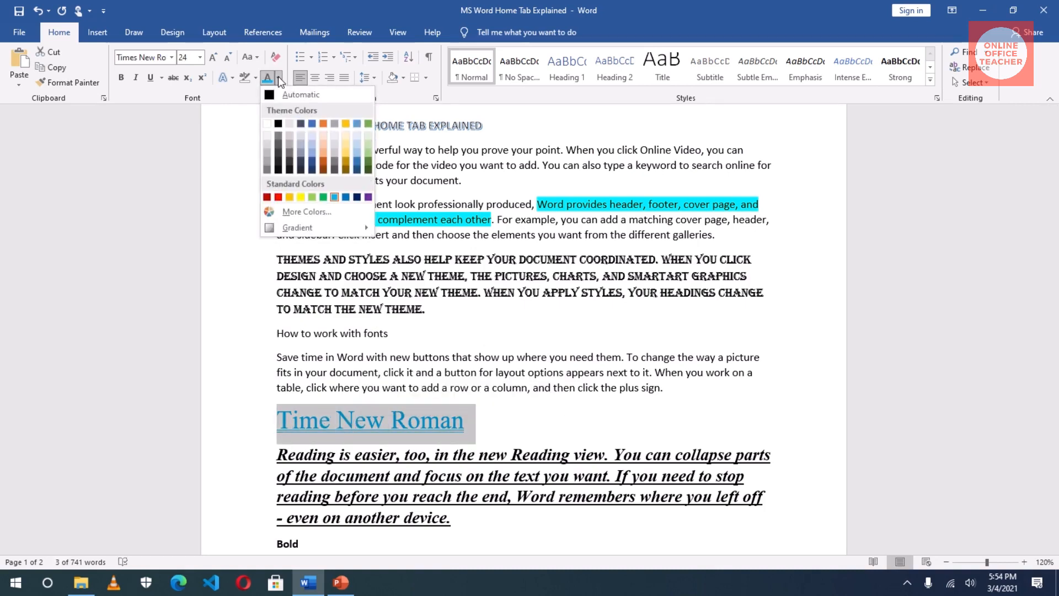
{"action": "left_click", "coordinate": [278, 125]}
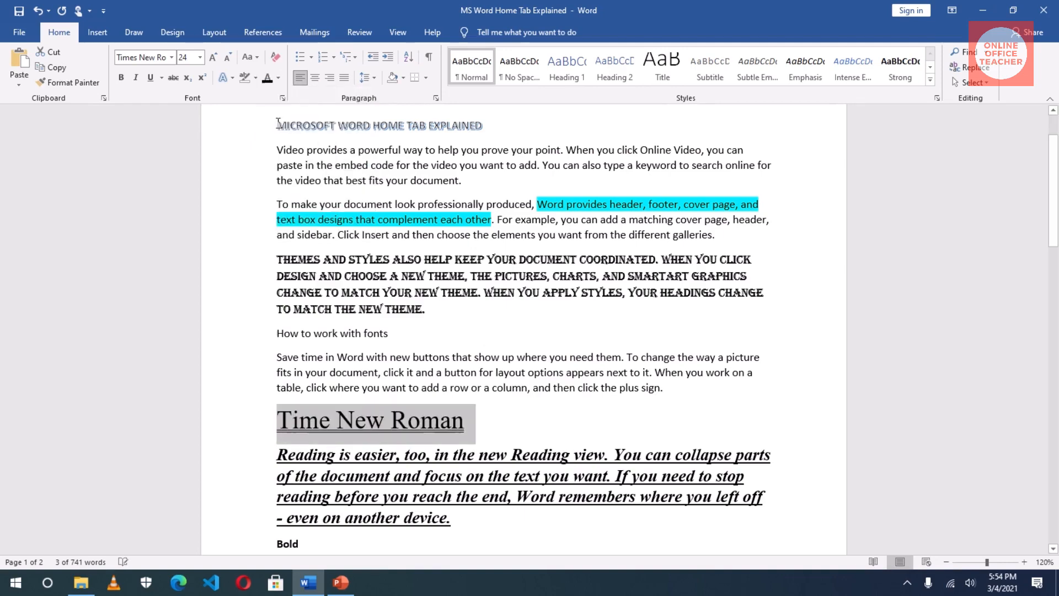
Change the "Time New Roman" heading's font color back to the standard light blue and deselect it
{"action": "left_click", "coordinate": [278, 78]}
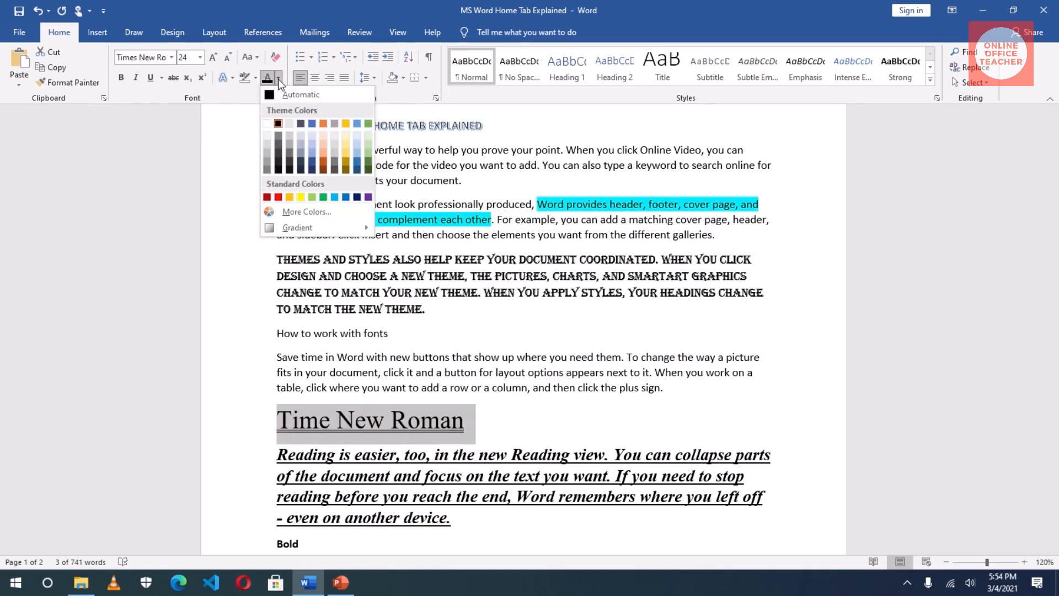
{"action": "left_click", "coordinate": [335, 197]}
{"action": "left_click", "coordinate": [380, 353]}
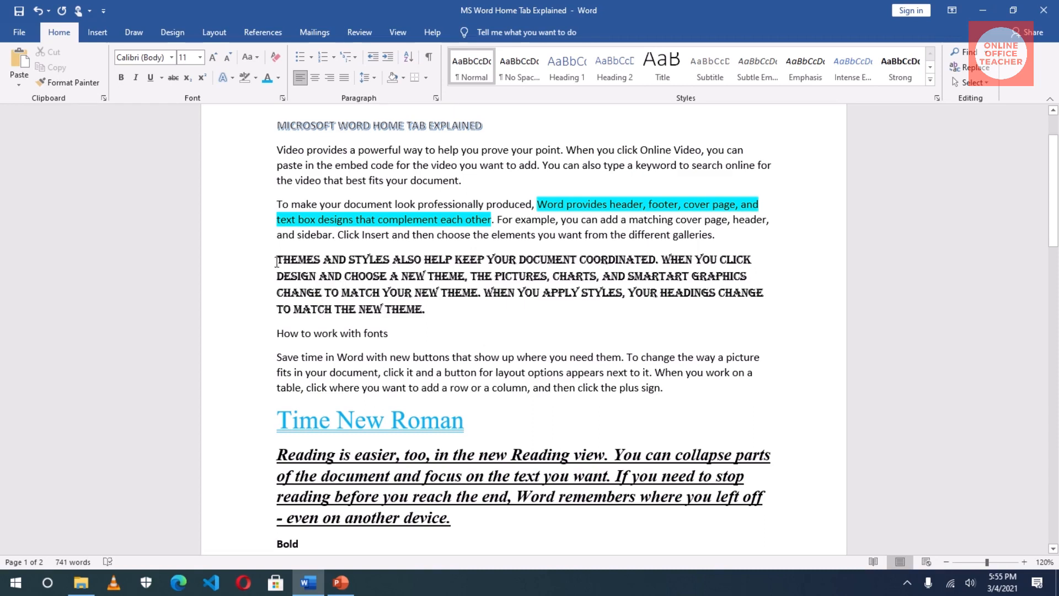
Clear all formatting from the "Themes and styles also help keep your document coordinated" paragraph and deselect it
{"action": "left_click_drag", "start_coordinate": [337, 272], "coordinate": [434, 308]}
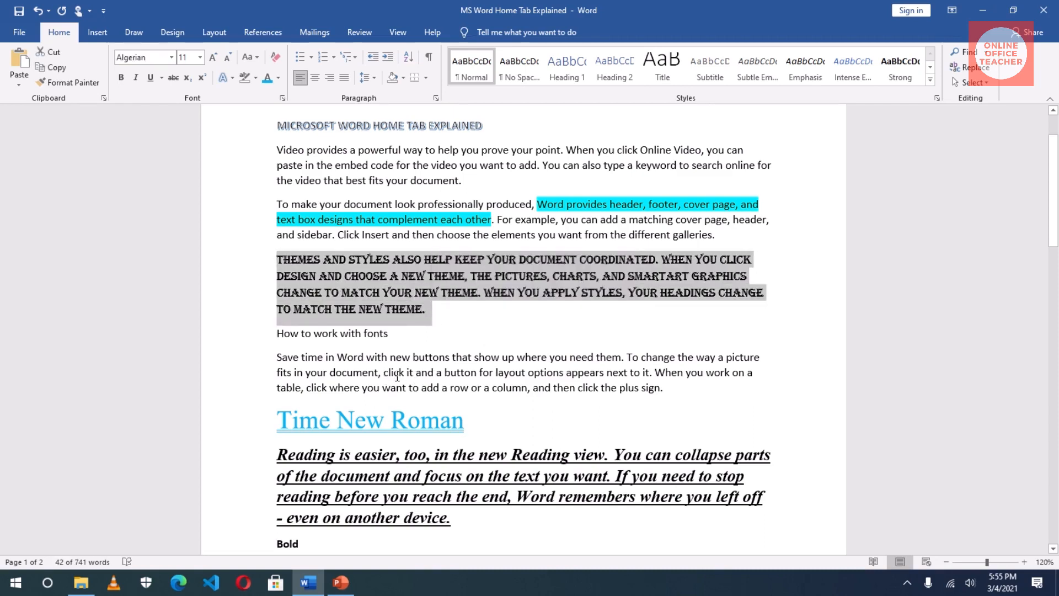
{"action": "left_click", "coordinate": [275, 57]}
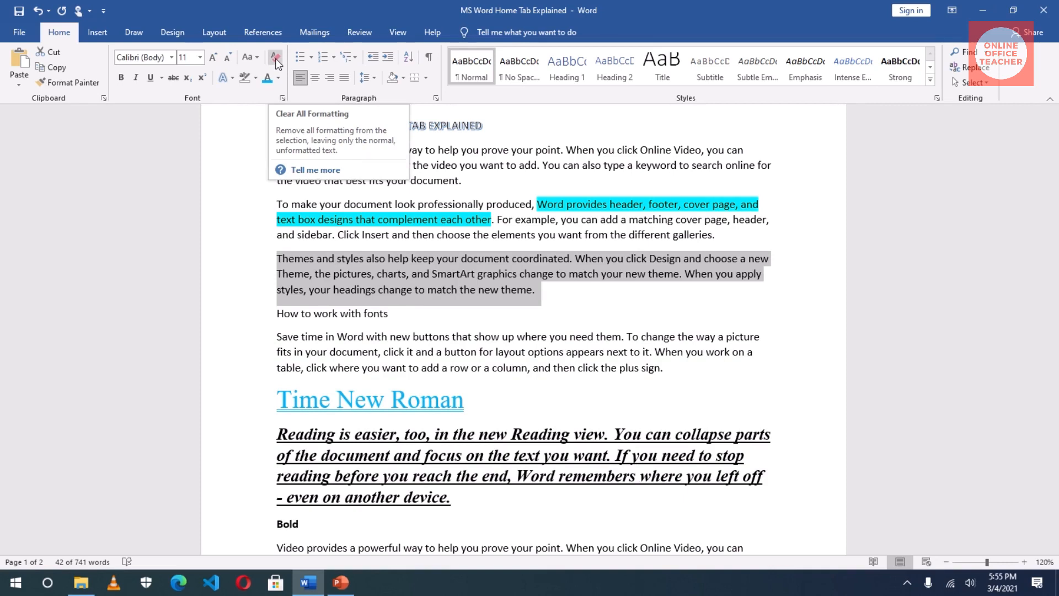
{"action": "left_click", "coordinate": [451, 288]}
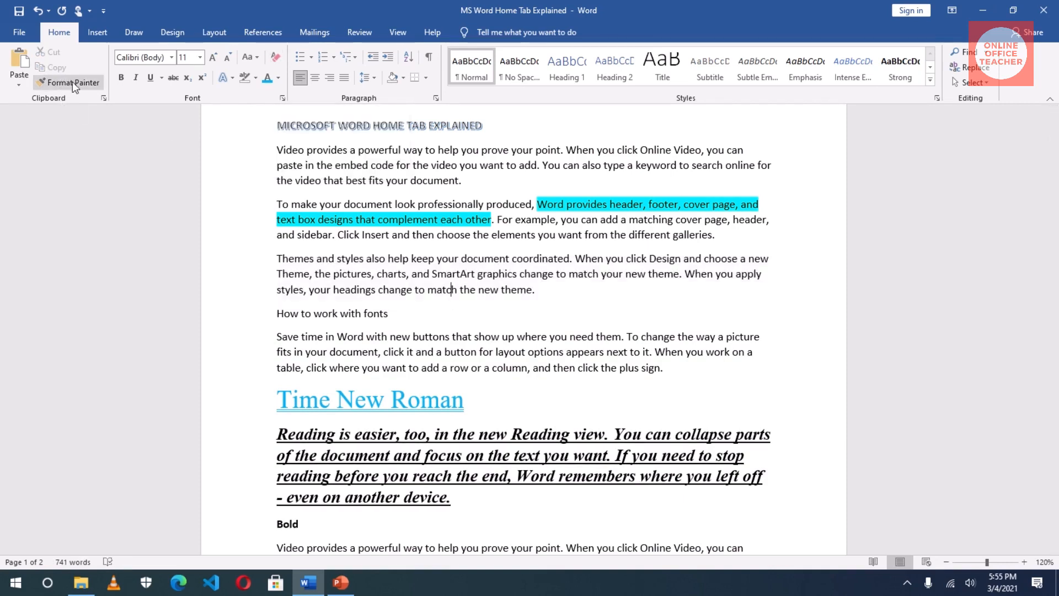
Copy the "Time New Roman" heading's formatting onto the "MICROSOFT WORD HOME TAB EXPLAINED" title with Format Painter
{"action": "scroll", "coordinate": [377, 273], "scroll_direction": "up", "scroll_amount": 2}
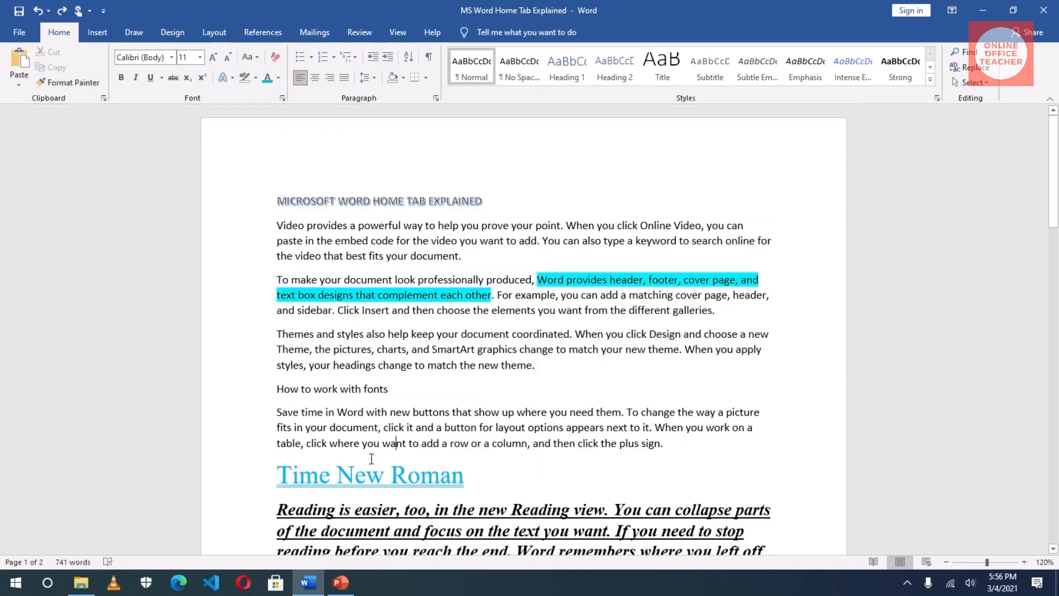
{"action": "left_click_drag", "start_coordinate": [277, 474], "coordinate": [448, 473]}
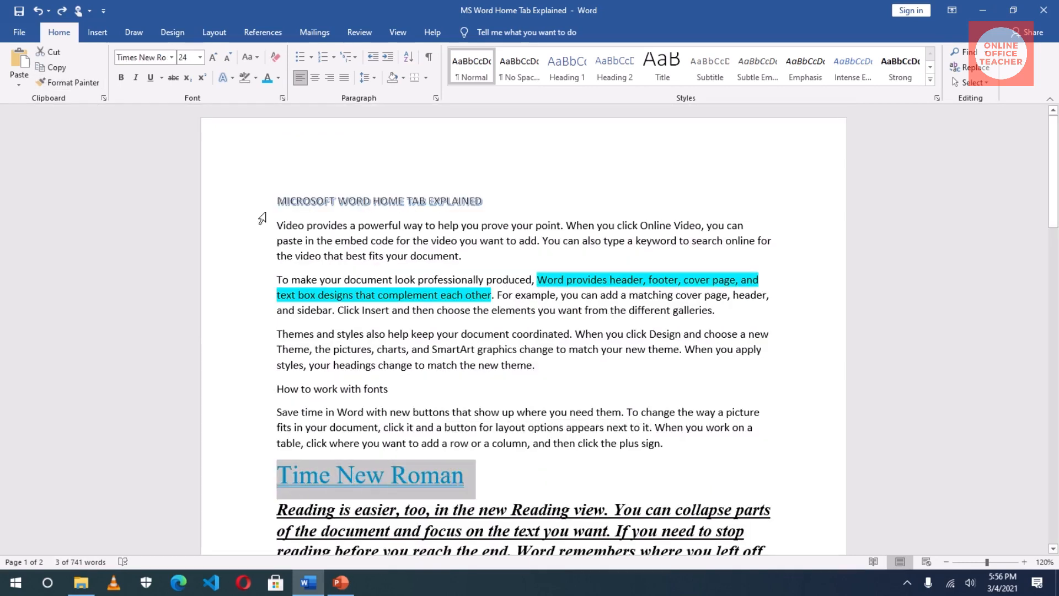
{"action": "left_click_drag", "start_coordinate": [278, 201], "coordinate": [468, 200]}
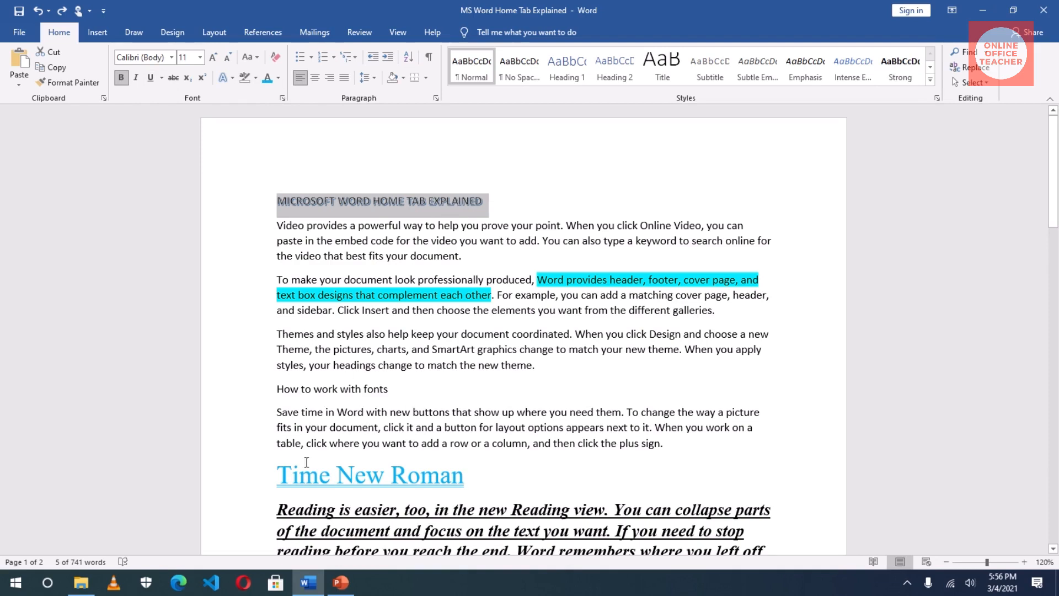
{"action": "left_click_drag", "start_coordinate": [274, 471], "coordinate": [475, 478]}
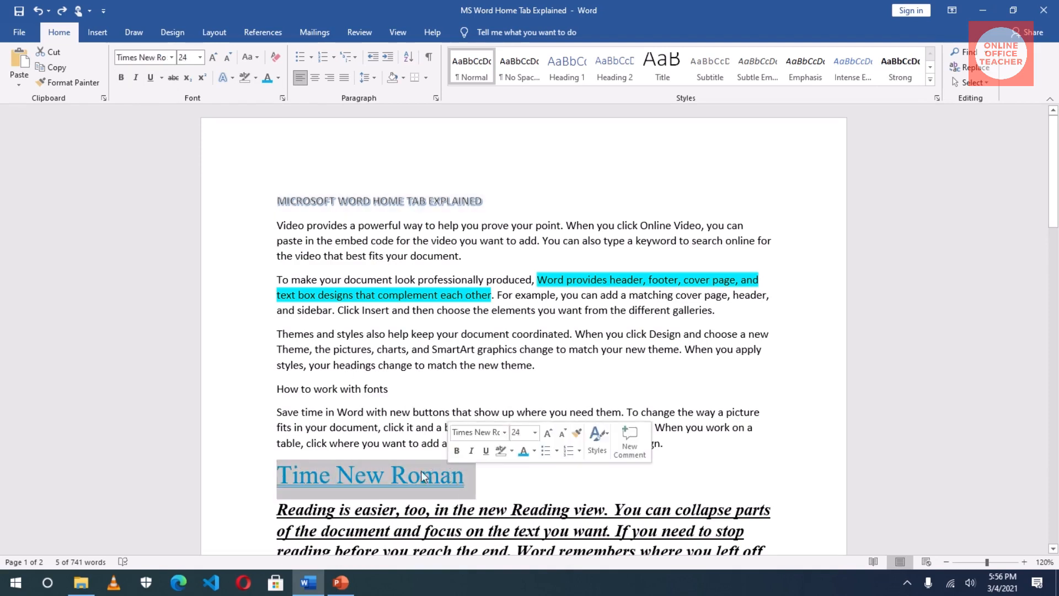
{"action": "left_click", "coordinate": [75, 81]}
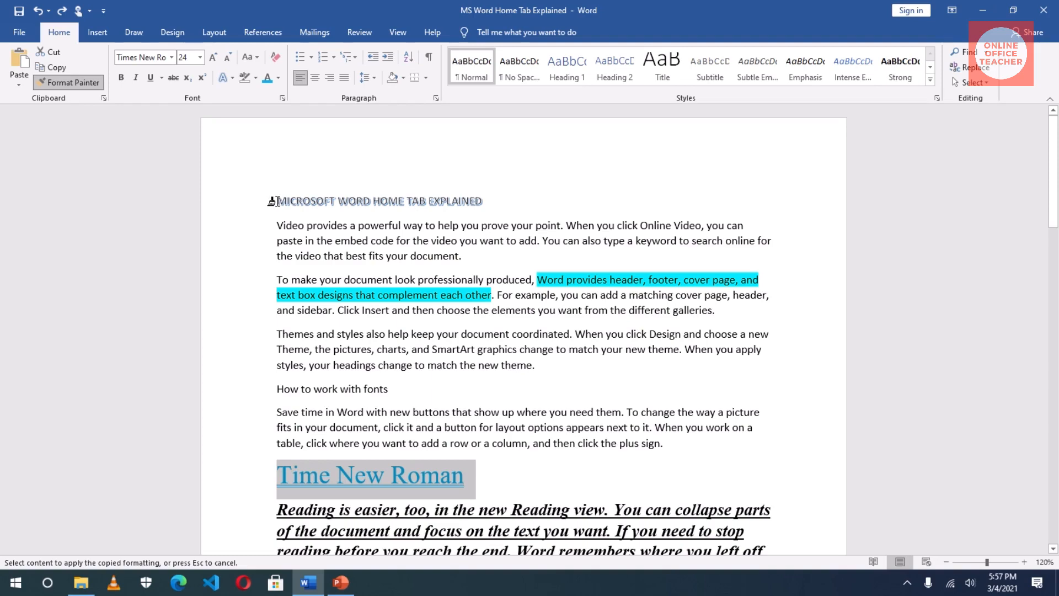
{"action": "left_click_drag", "start_coordinate": [272, 200], "coordinate": [475, 207]}
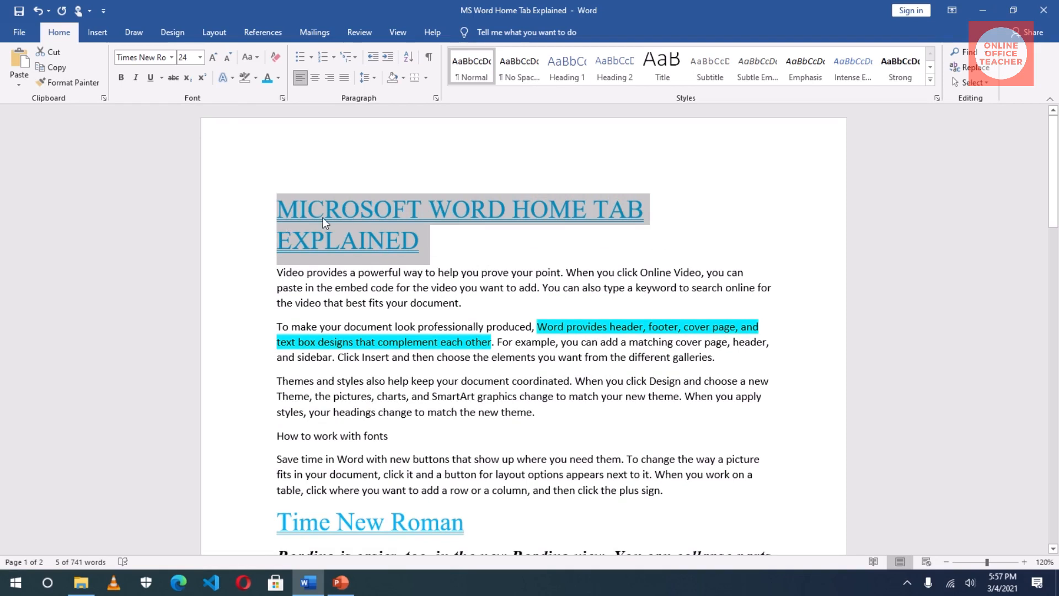
{"action": "left_click", "coordinate": [309, 528]}
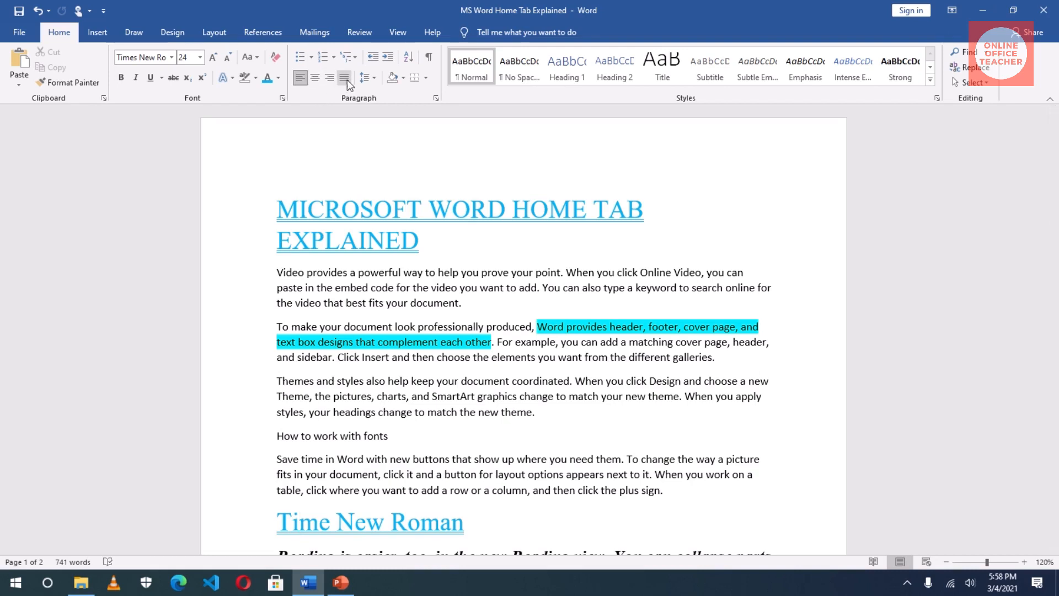
Center the body text from "Video provides" through "click the plus sign" and deselect it
{"action": "left_click_drag", "start_coordinate": [277, 271], "coordinate": [668, 491]}
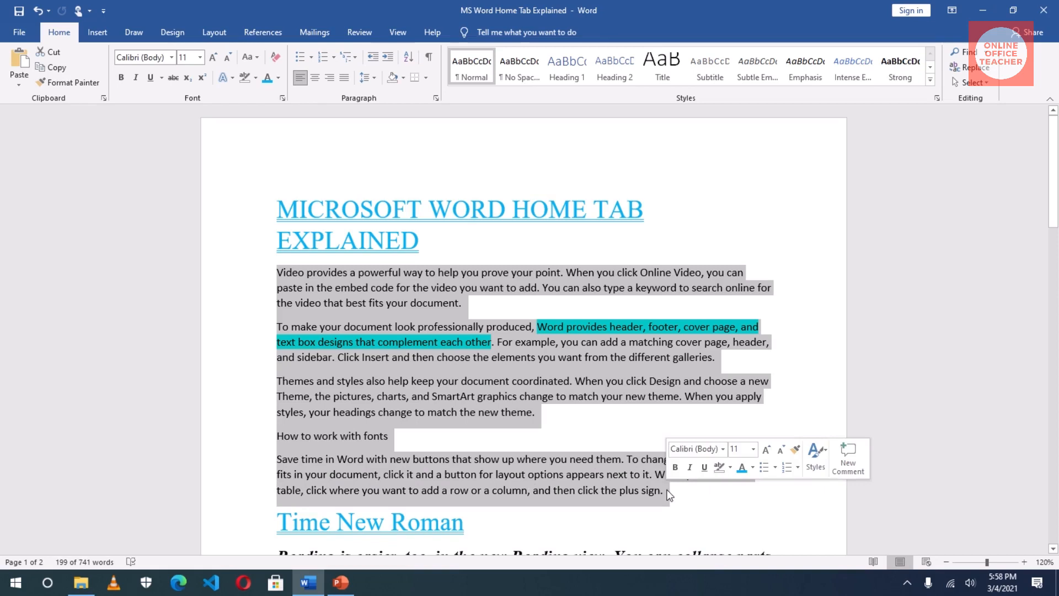
{"action": "left_click", "coordinate": [315, 78]}
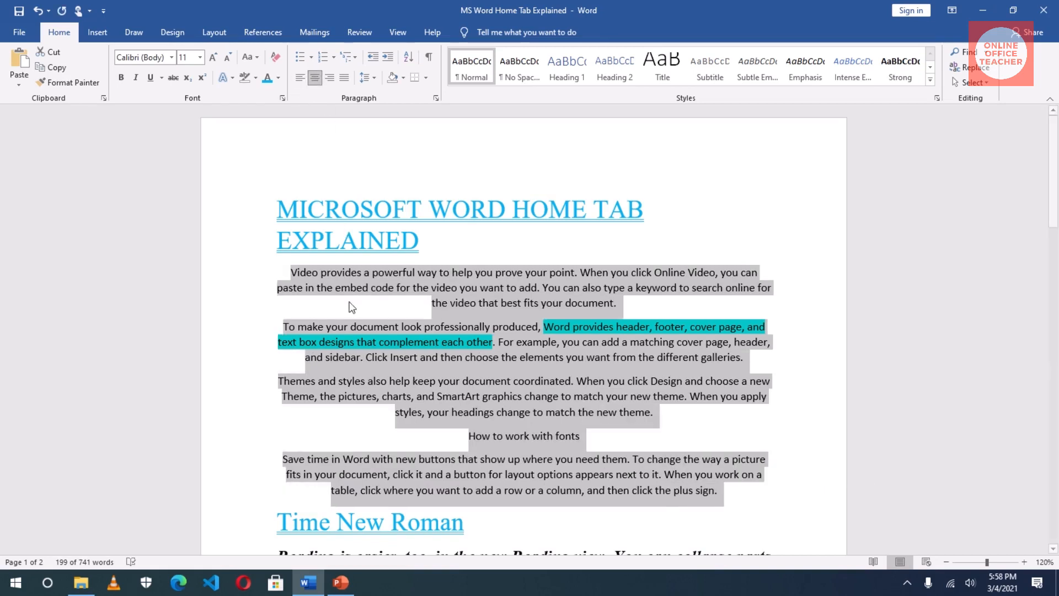
{"action": "left_click", "coordinate": [565, 276]}
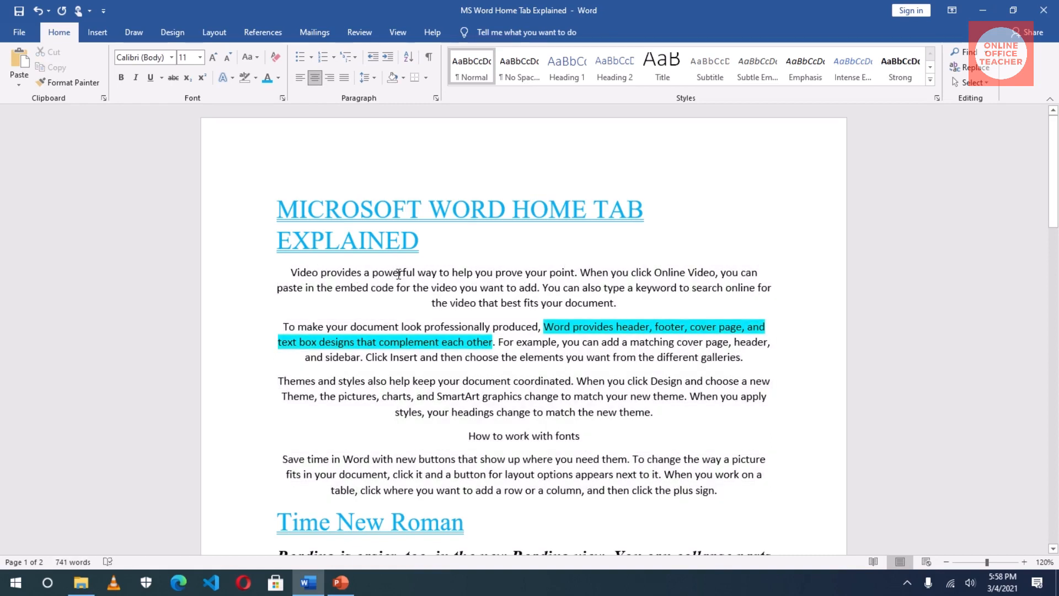
Right-align the body text between the title and the "Time New Roman" heading and deselect it
{"action": "left_click_drag", "start_coordinate": [288, 271], "coordinate": [717, 494]}
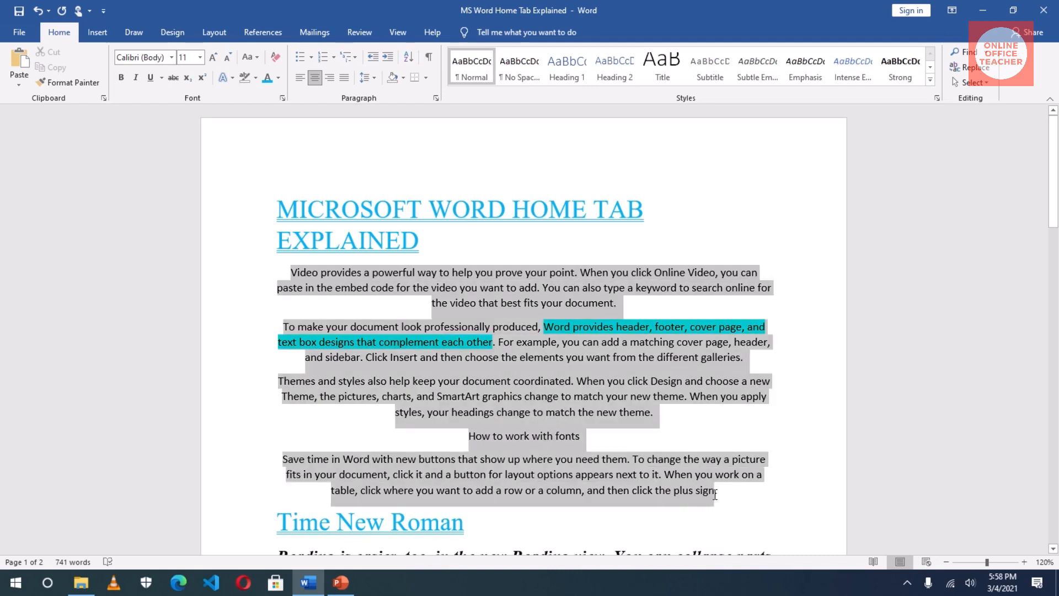
{"action": "left_click", "coordinate": [329, 79]}
{"action": "left_click", "coordinate": [736, 357]}
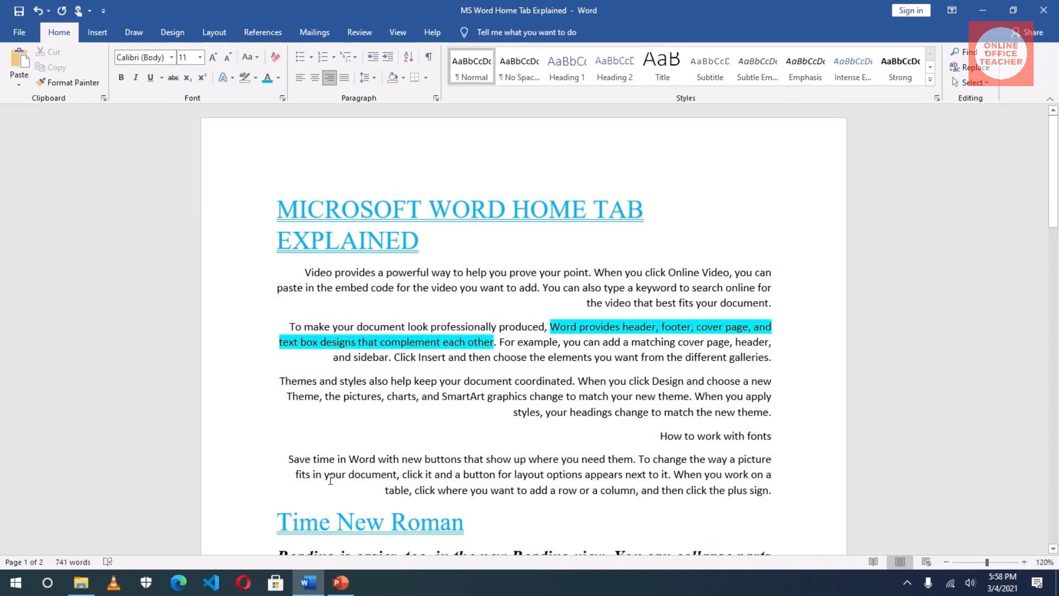
Justify the body text between the title and the "Time New Roman" heading and deselect it
{"action": "left_click_drag", "start_coordinate": [304, 272], "coordinate": [781, 490]}
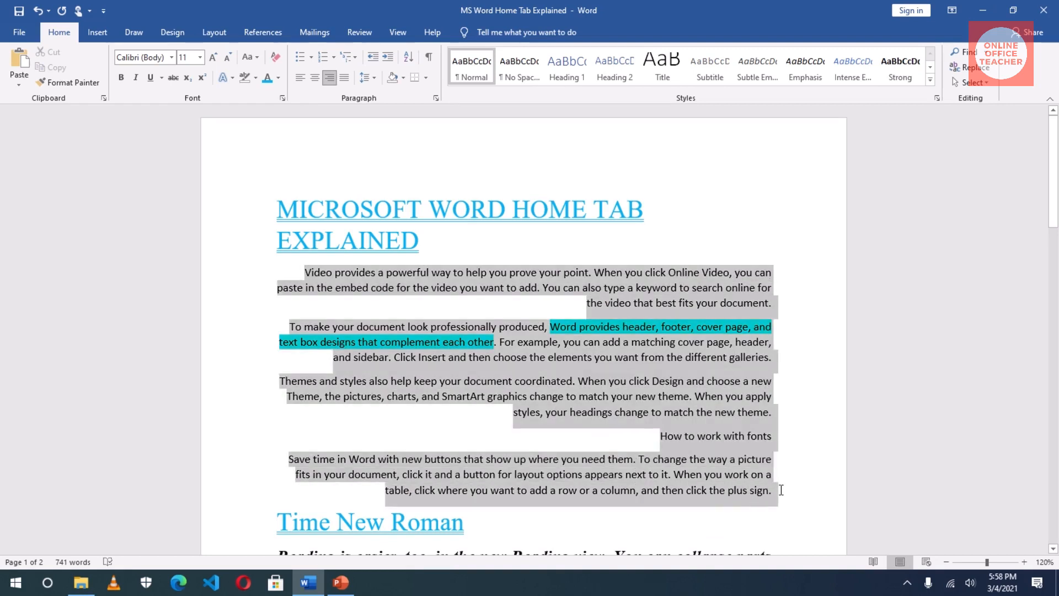
{"action": "left_click", "coordinate": [344, 78]}
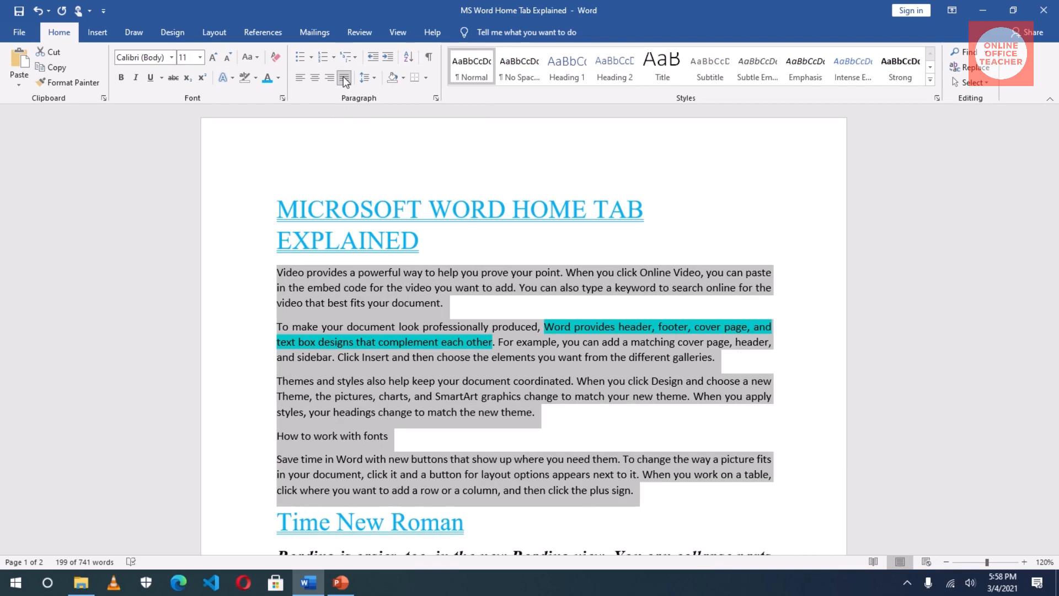
{"action": "left_click", "coordinate": [342, 303]}
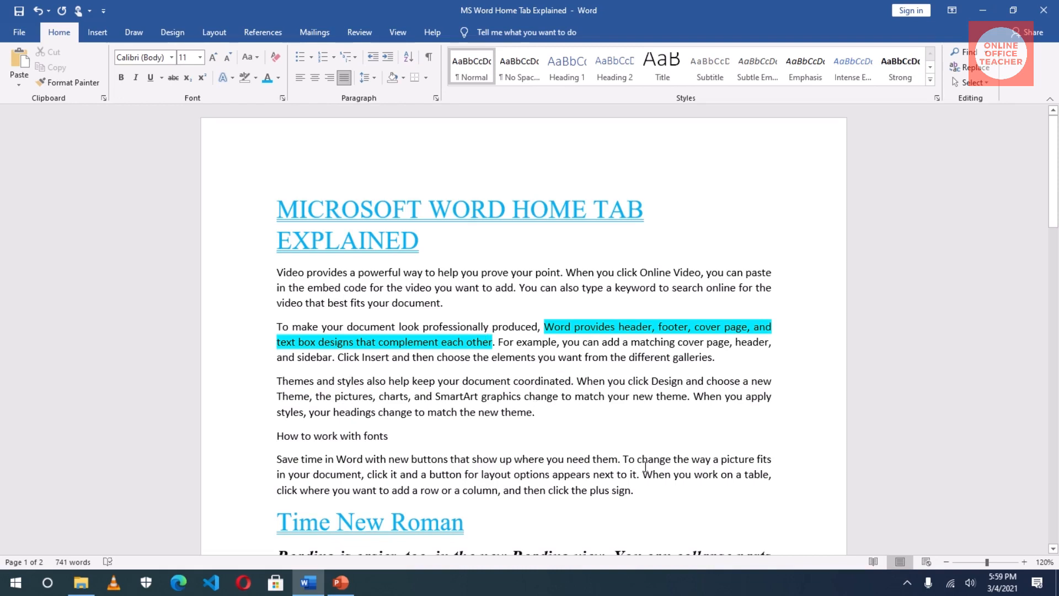
Apply the Algerian font to the entire document, look through the pages, and undo the font change
{"action": "key", "text": "ctrl+a"}
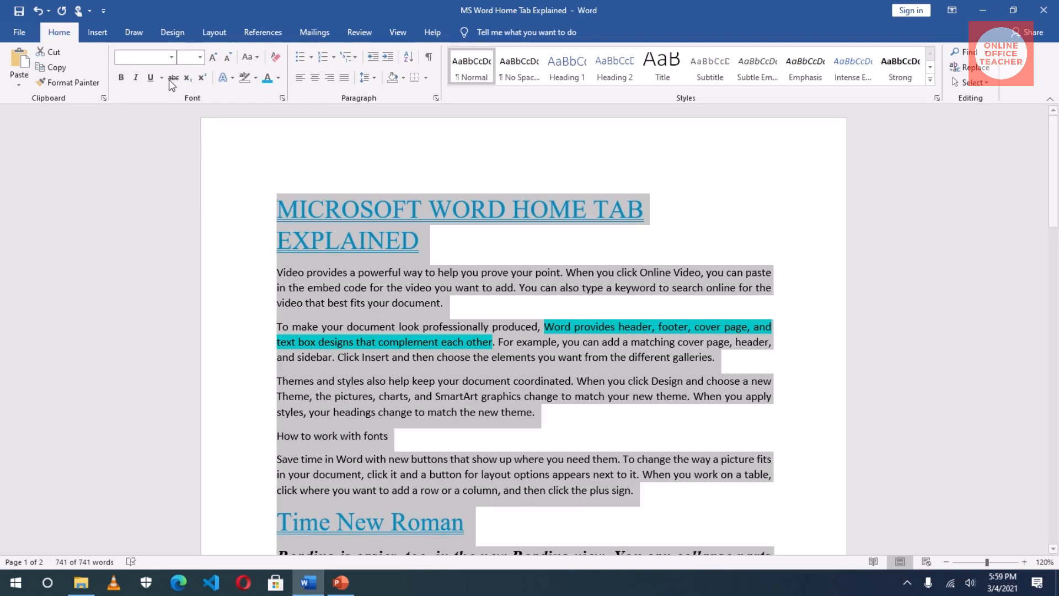
{"action": "left_click", "coordinate": [172, 57]}
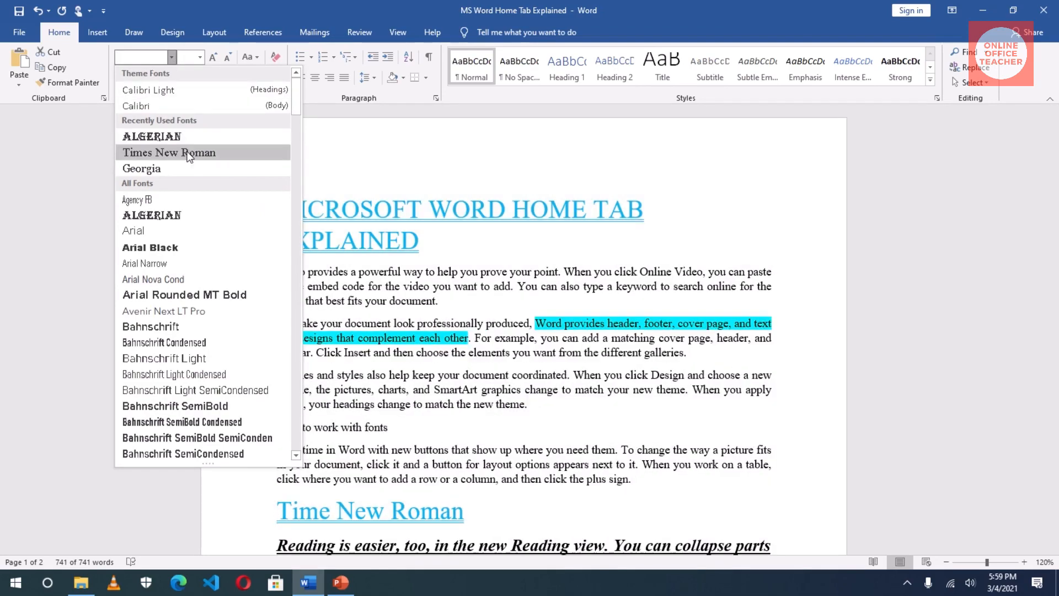
{"action": "left_click", "coordinate": [164, 215]}
{"action": "scroll", "coordinate": [361, 323], "scroll_direction": "down", "scroll_amount": 12}
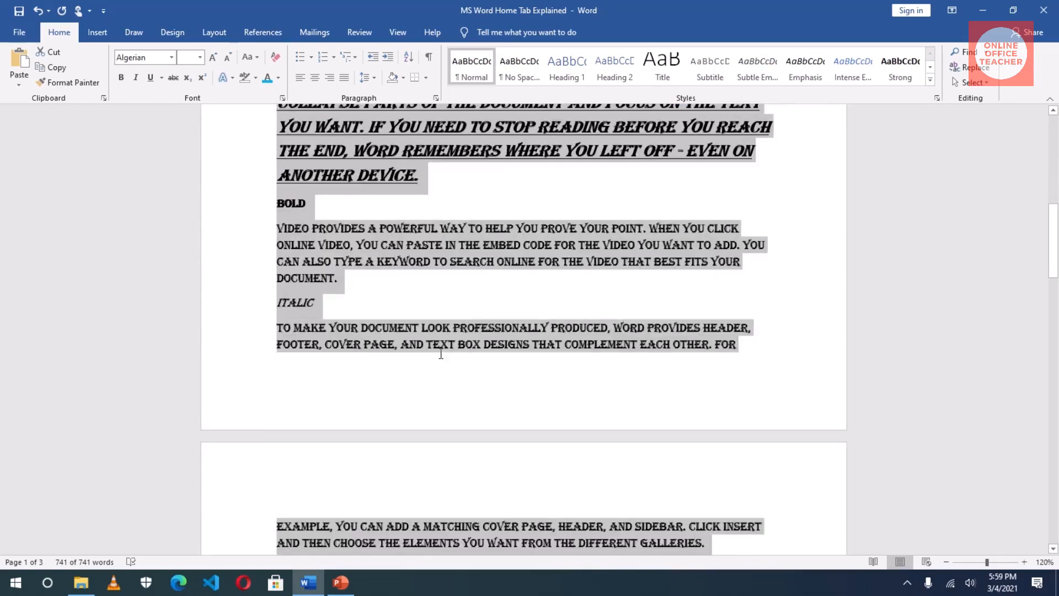
{"action": "scroll", "coordinate": [439, 354], "scroll_direction": "up", "scroll_amount": 10}
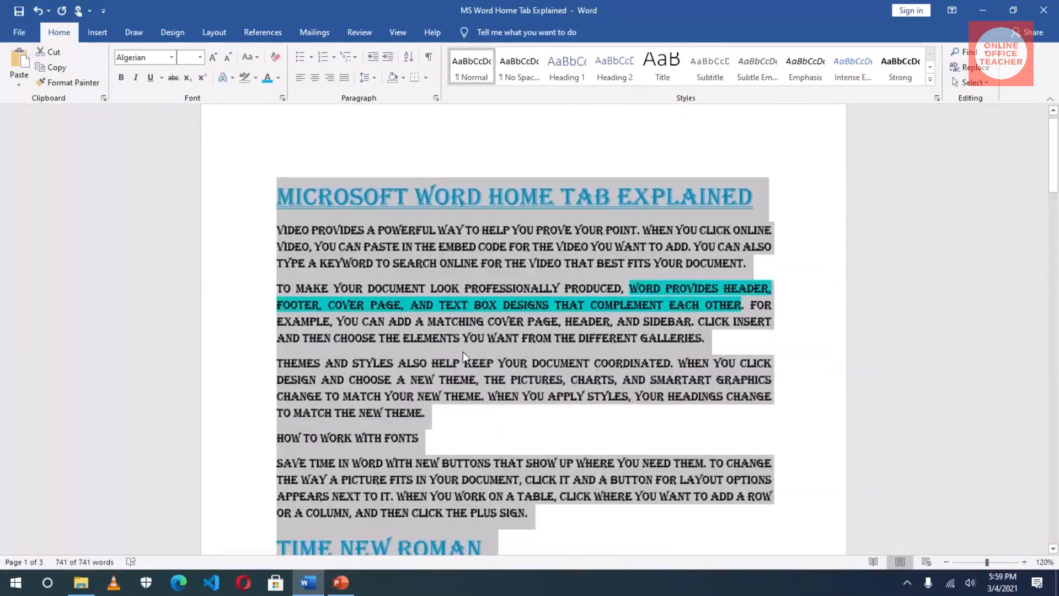
{"action": "scroll", "coordinate": [462, 352], "scroll_direction": "up", "scroll_amount": 7}
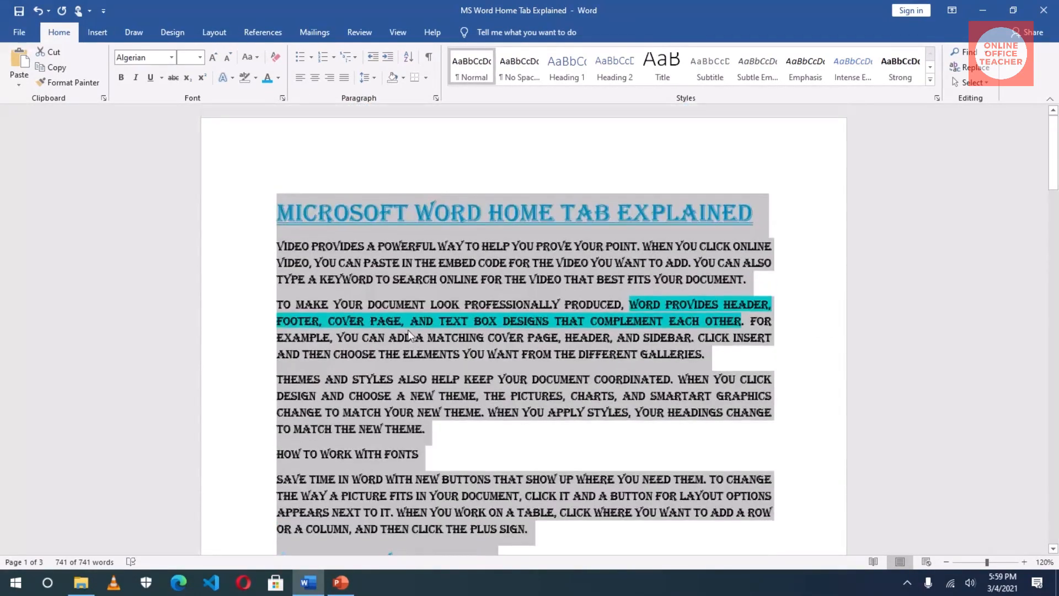
{"action": "left_click", "coordinate": [36, 11]}
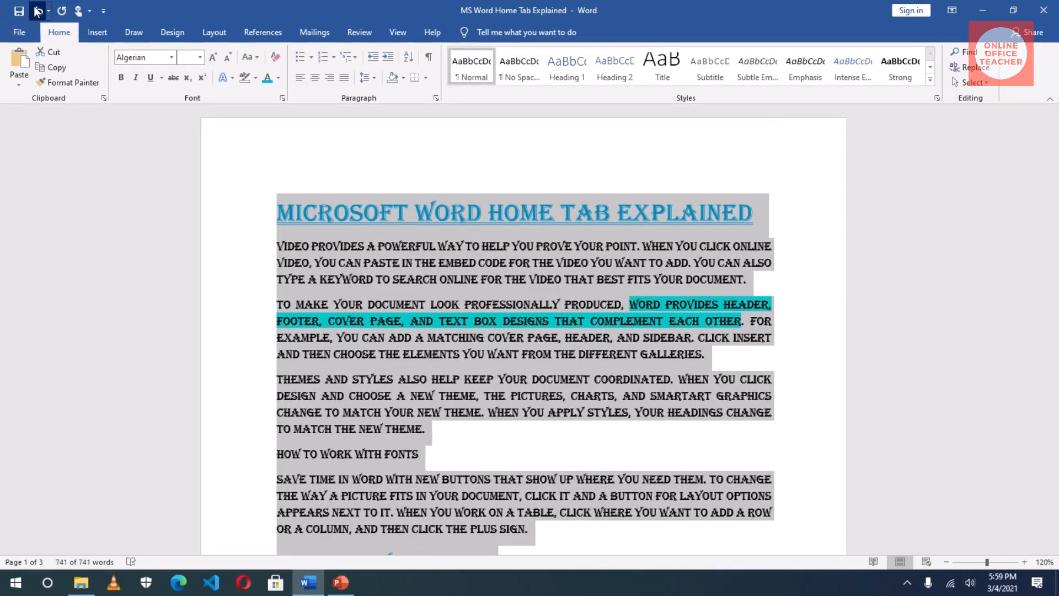
{"action": "left_click", "coordinate": [482, 274]}
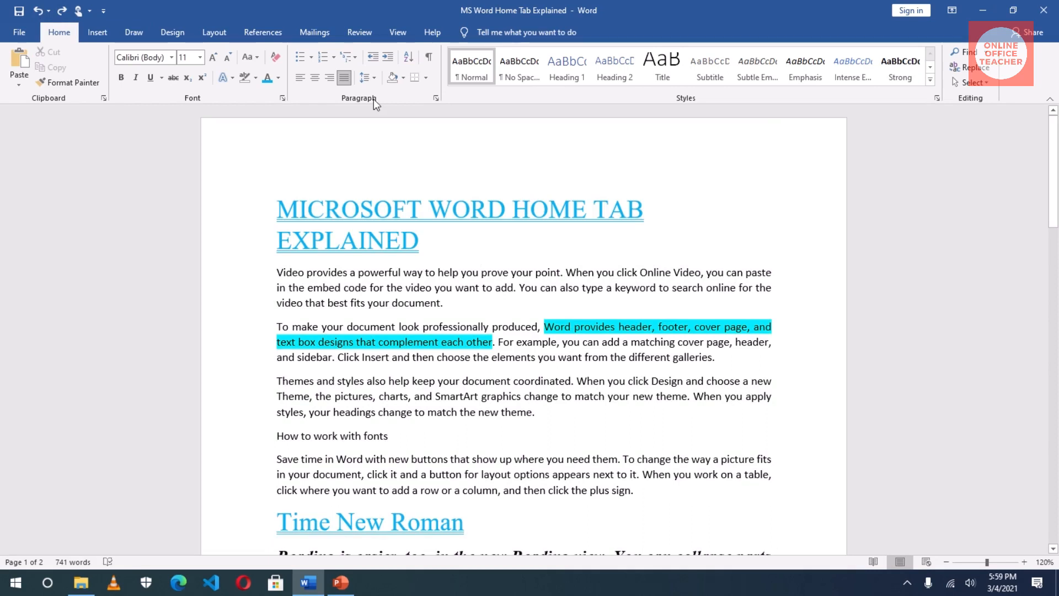
Set the line spacing of the body text between the title and the "Time New Roman" heading to 2.0
{"action": "left_click_drag", "start_coordinate": [277, 272], "coordinate": [648, 492]}
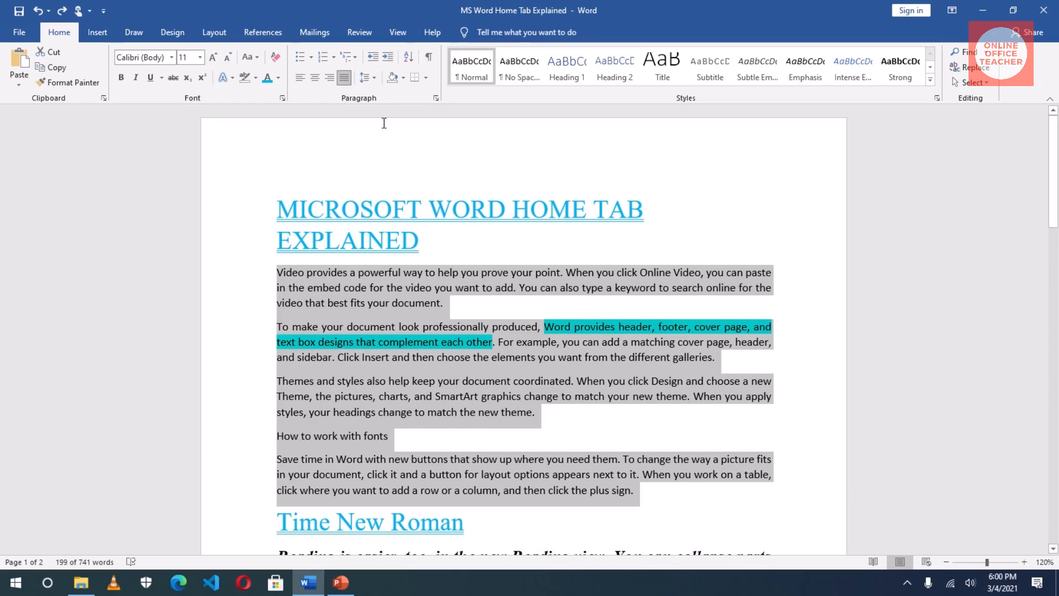
{"action": "left_click", "coordinate": [370, 78]}
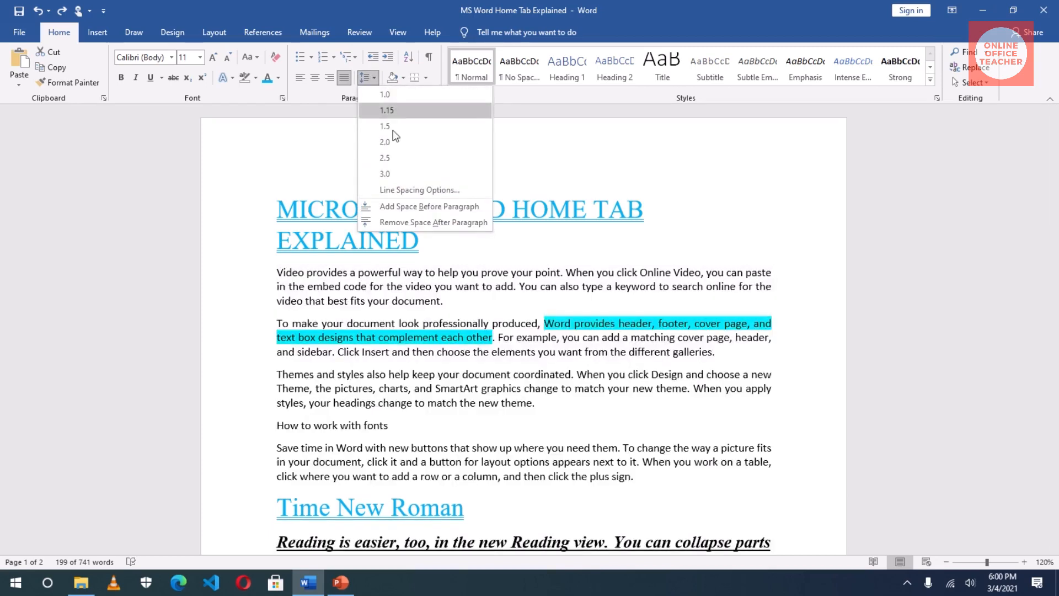
{"action": "left_click", "coordinate": [389, 144]}
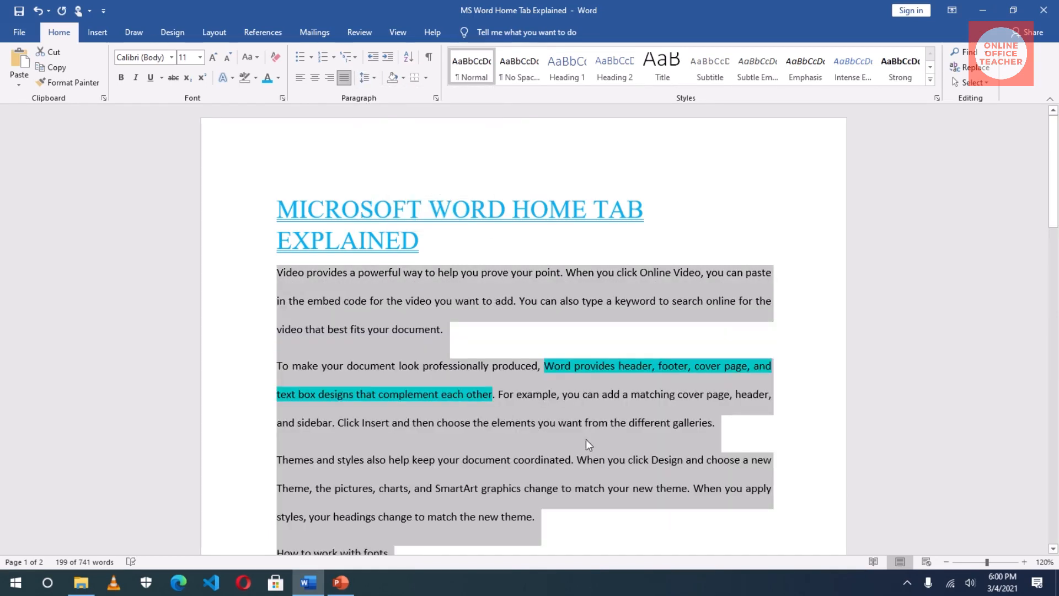
{"action": "scroll", "coordinate": [595, 443], "scroll_direction": "down", "scroll_amount": 3}
{"action": "scroll", "coordinate": [597, 435], "scroll_direction": "down", "scroll_amount": 1}
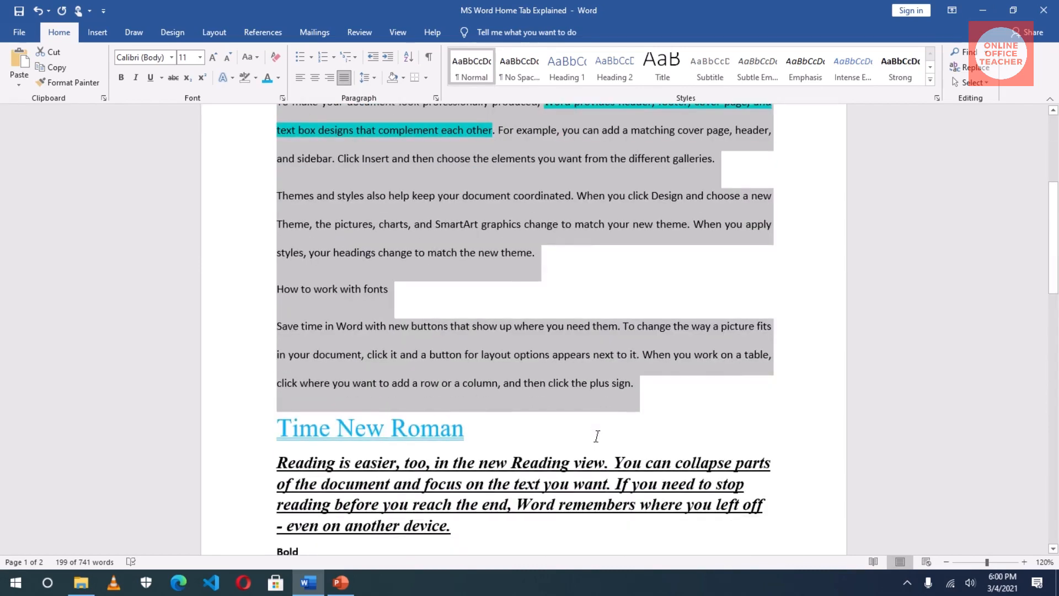
{"action": "scroll", "coordinate": [596, 436], "scroll_direction": "up", "scroll_amount": 4}
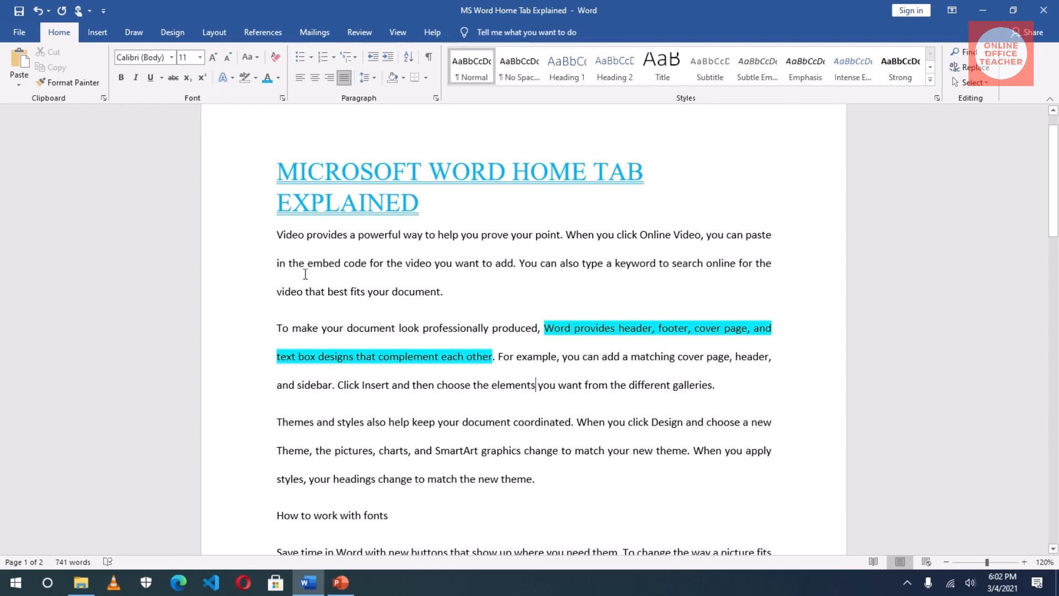
Remove the spacing after the first three body paragraphs through the line spacing options and deselect them
{"action": "left_click_drag", "start_coordinate": [278, 231], "coordinate": [545, 479]}
{"action": "left_click", "coordinate": [367, 77]}
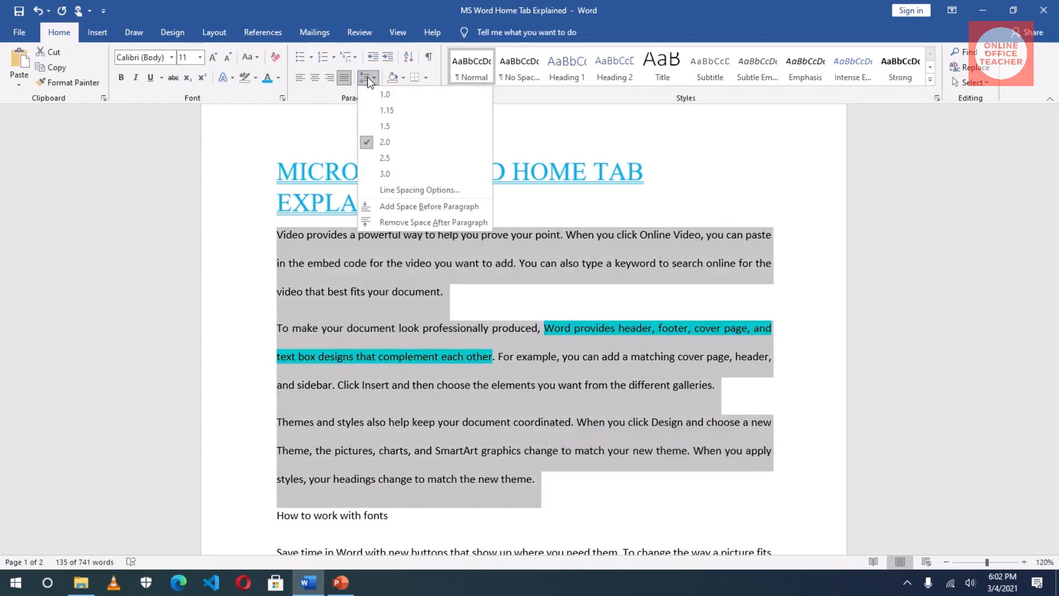
{"action": "left_click", "coordinate": [402, 189]}
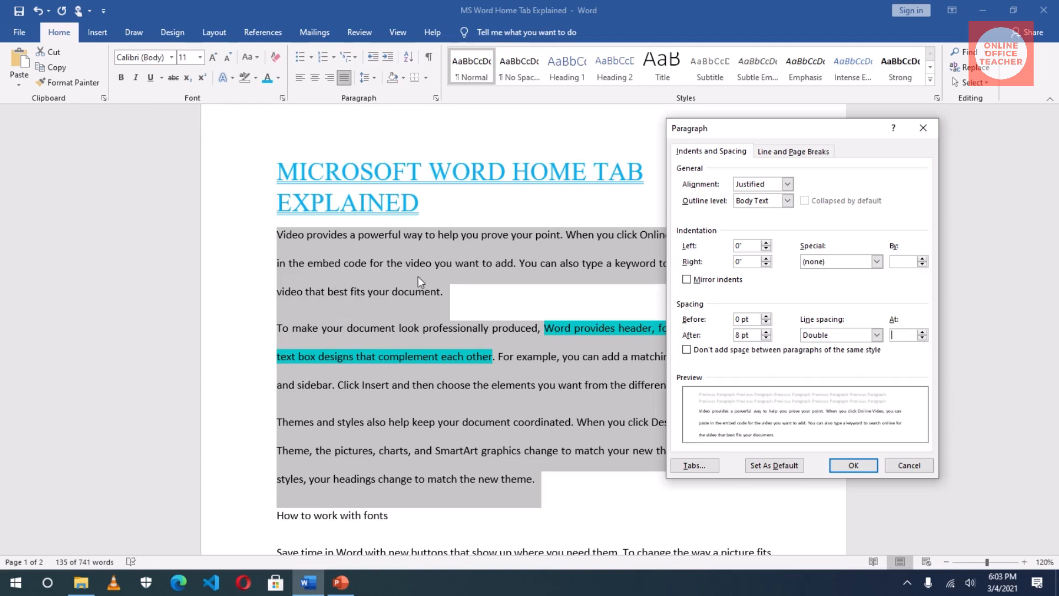
{"action": "left_click", "coordinate": [740, 337]}
{"action": "left_click_drag", "start_coordinate": [740, 336], "coordinate": [733, 337]}
{"action": "left_click", "coordinate": [766, 338]}
{"action": "left_click", "coordinate": [850, 466]}
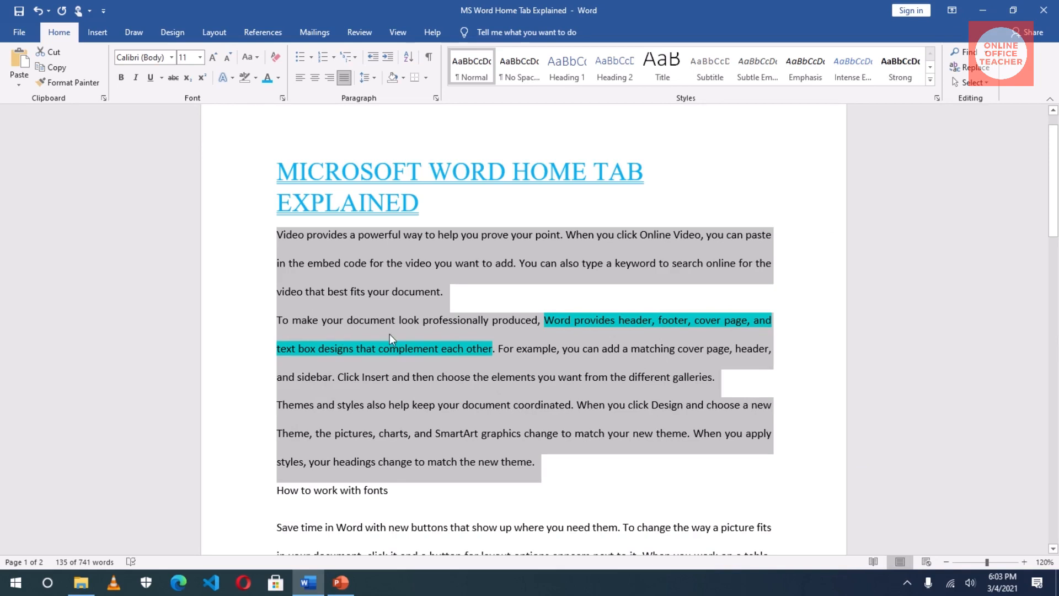
{"action": "left_click", "coordinate": [334, 356]}
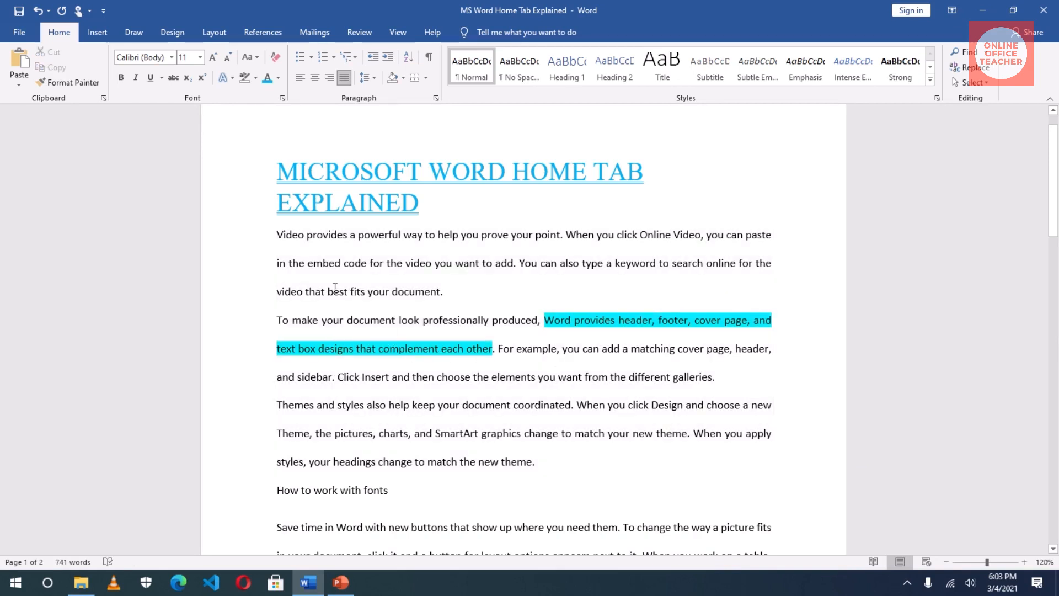
Set the line spacing of the first three body paragraphs to 2.5
{"action": "left_click_drag", "start_coordinate": [278, 232], "coordinate": [538, 464]}
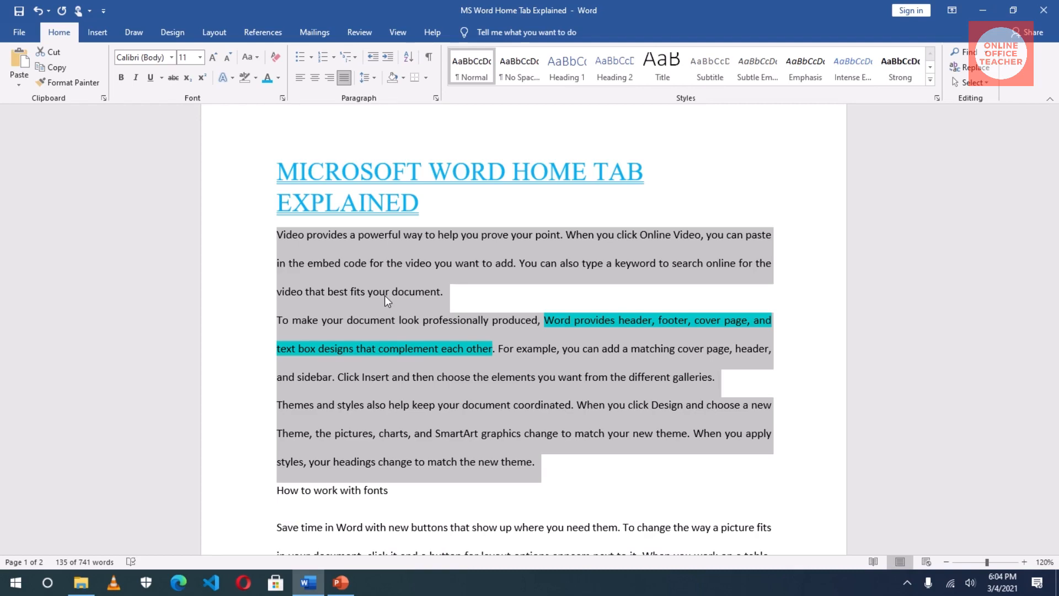
{"action": "left_click", "coordinate": [372, 78]}
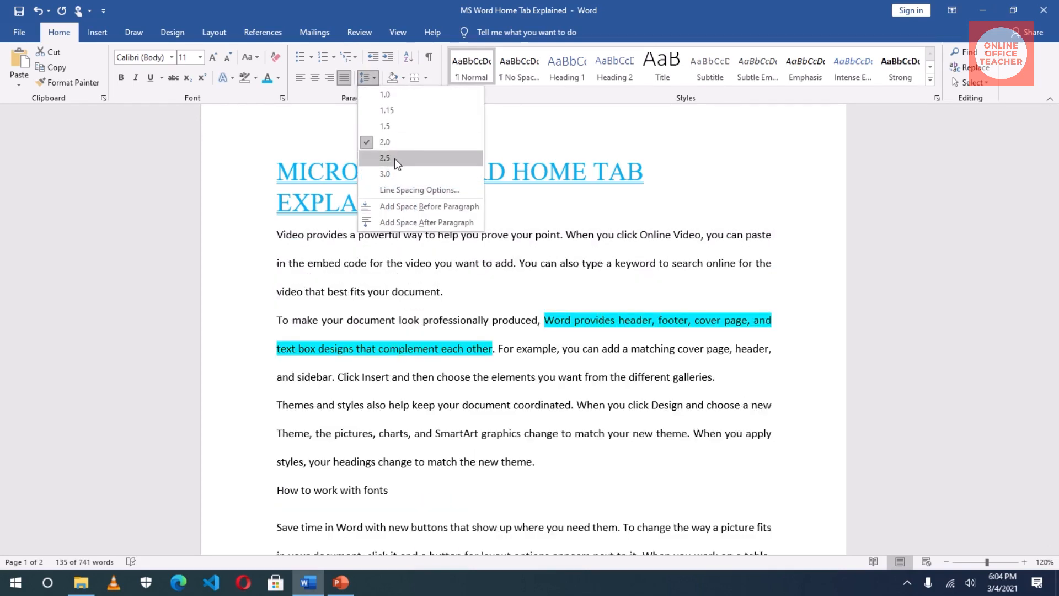
{"action": "left_click", "coordinate": [395, 157]}
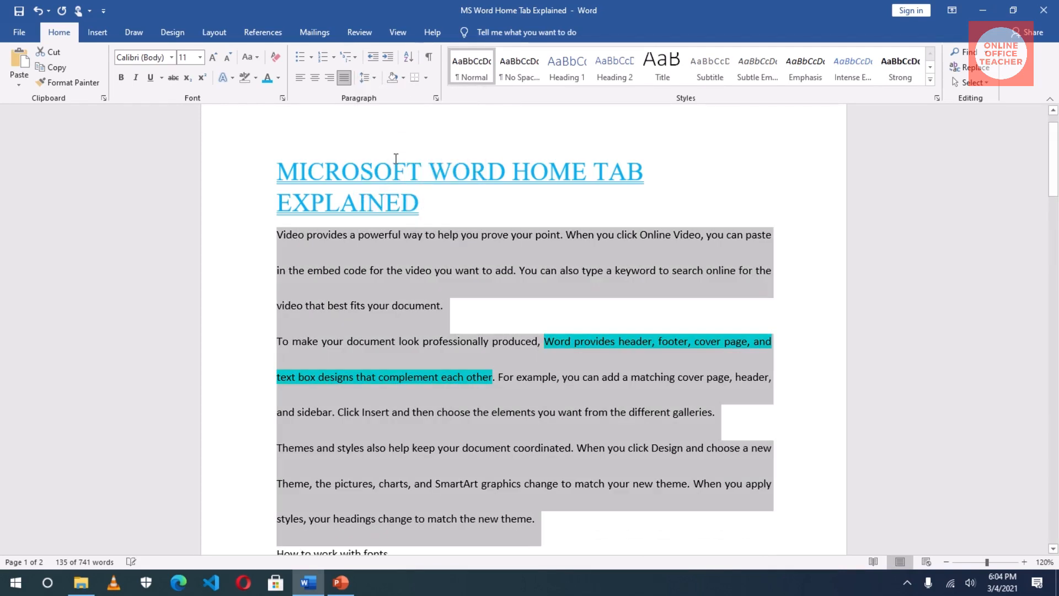
Set the line spacing of the first three body paragraphs to 1.15
{"action": "left_click", "coordinate": [374, 79]}
{"action": "left_click", "coordinate": [393, 109]}
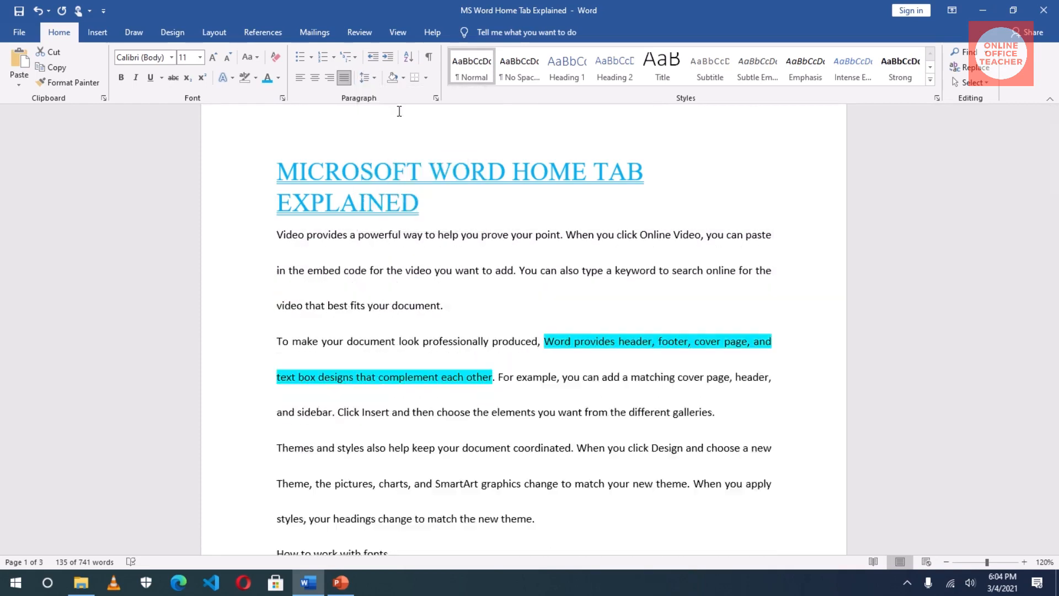
Set the line spacing of the first three body paragraphs to 1.0
{"action": "left_click", "coordinate": [367, 77]}
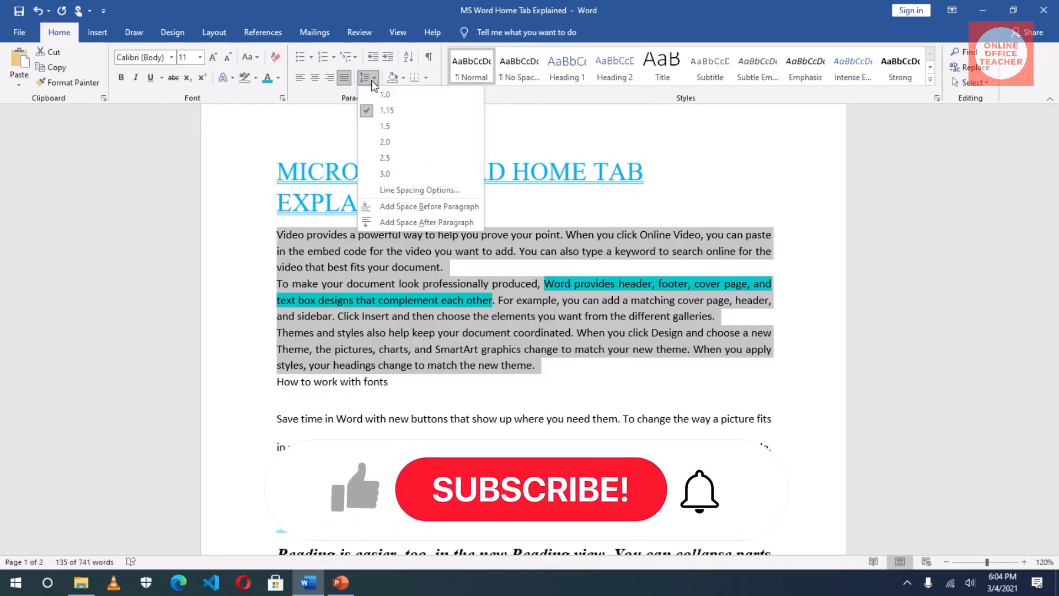
{"action": "left_click", "coordinate": [380, 98]}
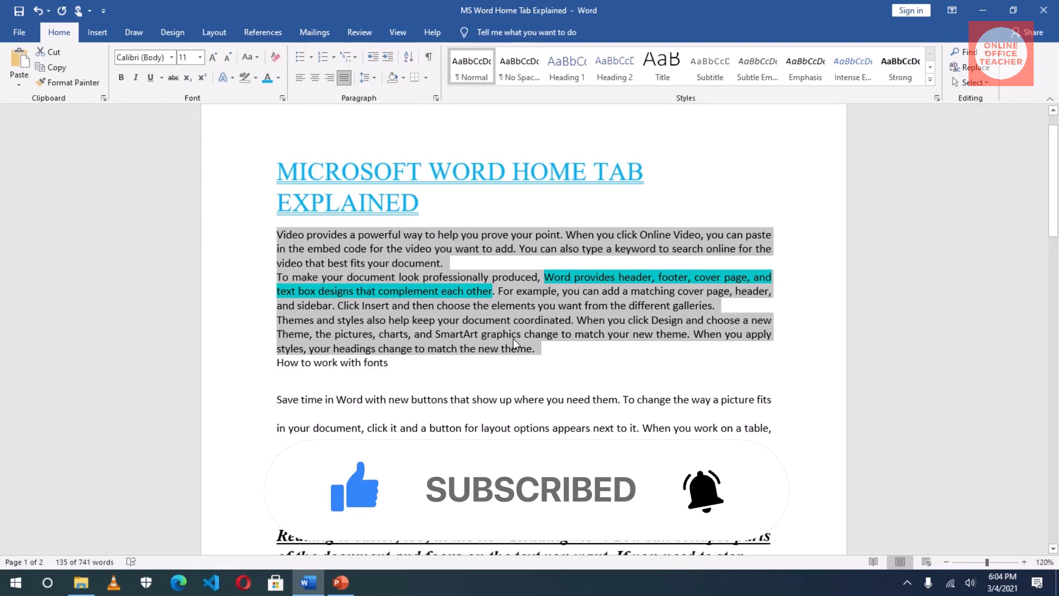
{"action": "scroll", "coordinate": [433, 182], "scroll_direction": "up", "scroll_amount": 1}
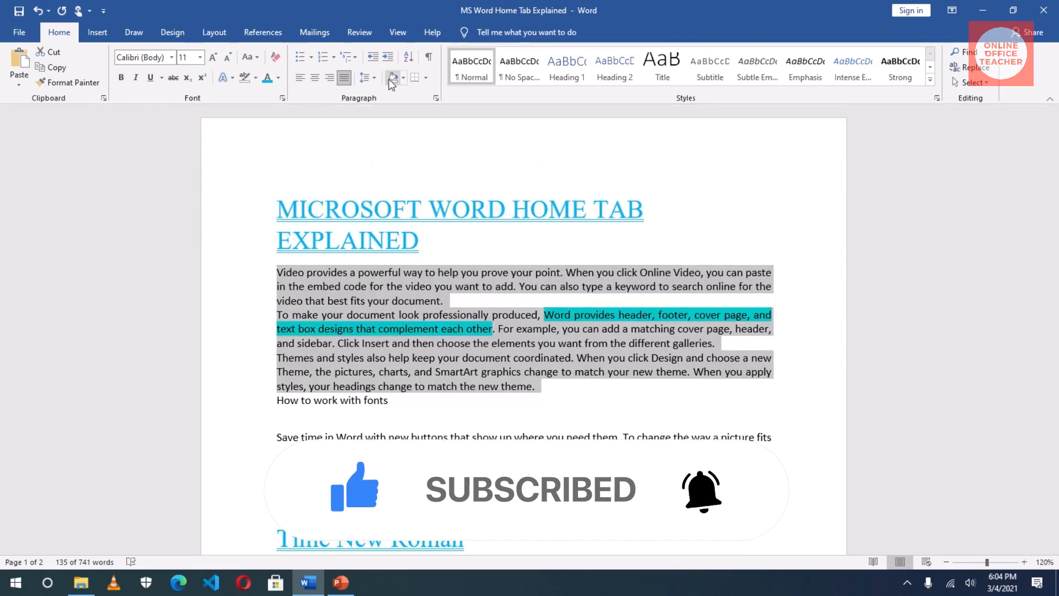
Apply Dark Blue shading to the "Italic" heading line and move the cursor off it
{"action": "scroll", "coordinate": [504, 493], "scroll_direction": "down", "scroll_amount": 5}
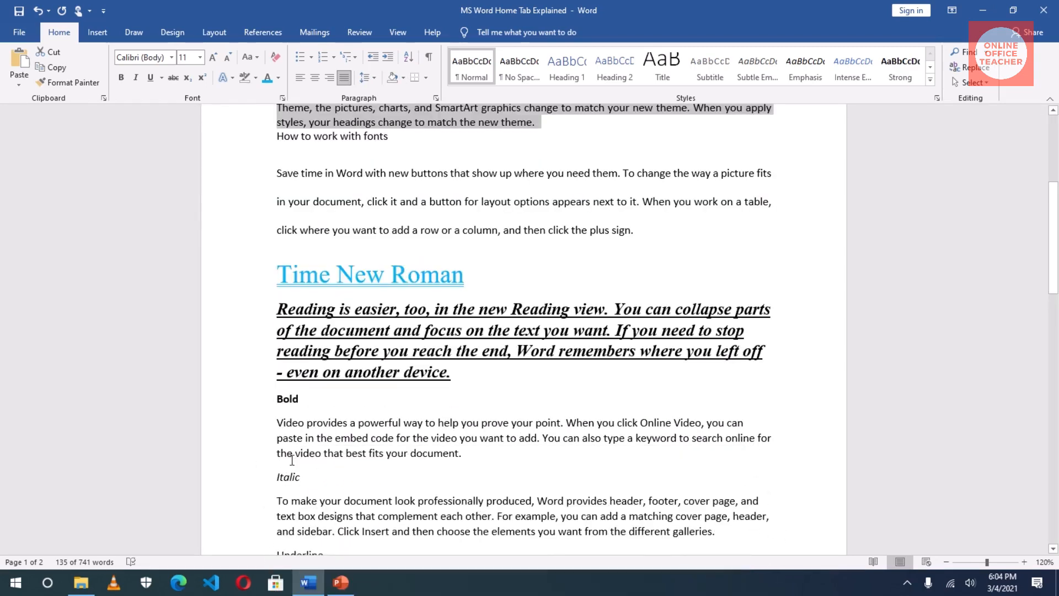
{"action": "left_click", "coordinate": [284, 477]}
{"action": "left_click", "coordinate": [282, 404]}
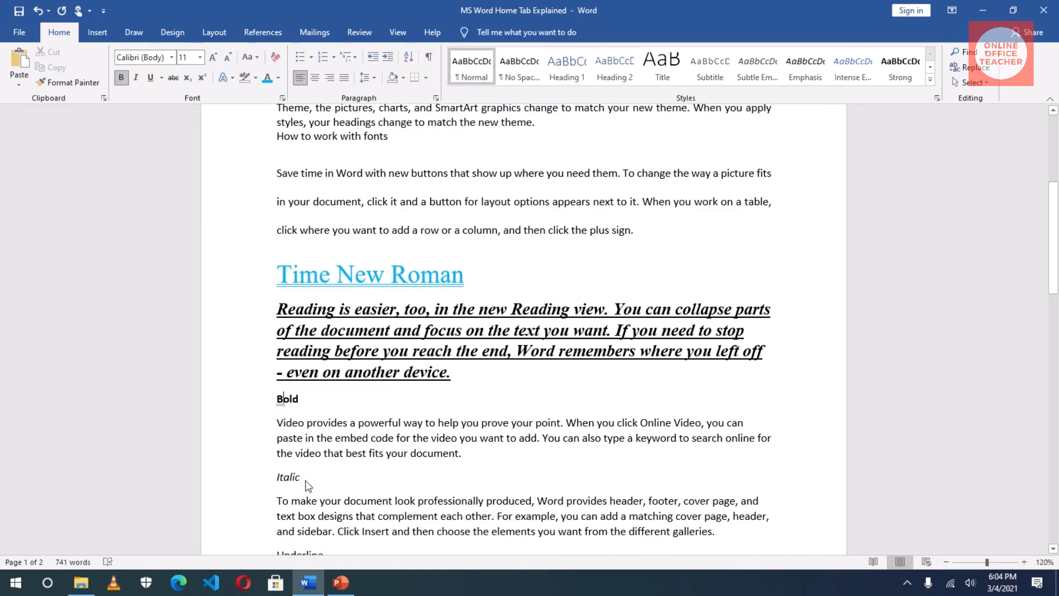
{"action": "left_click", "coordinate": [286, 479]}
{"action": "left_click_drag", "start_coordinate": [303, 484], "coordinate": [258, 492]}
{"action": "left_click", "coordinate": [286, 481]}
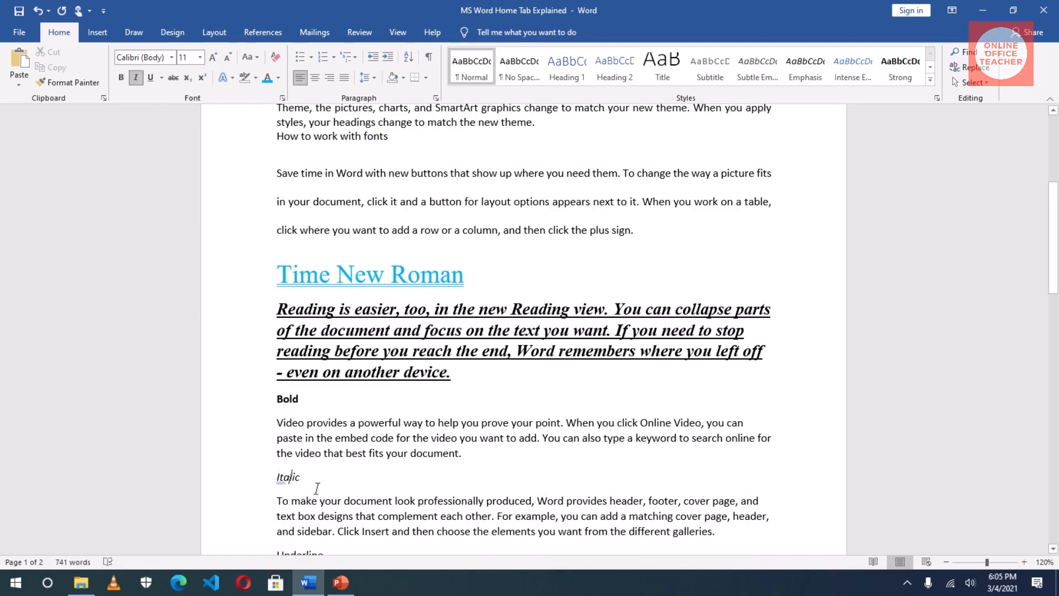
{"action": "left_click", "coordinate": [403, 81]}
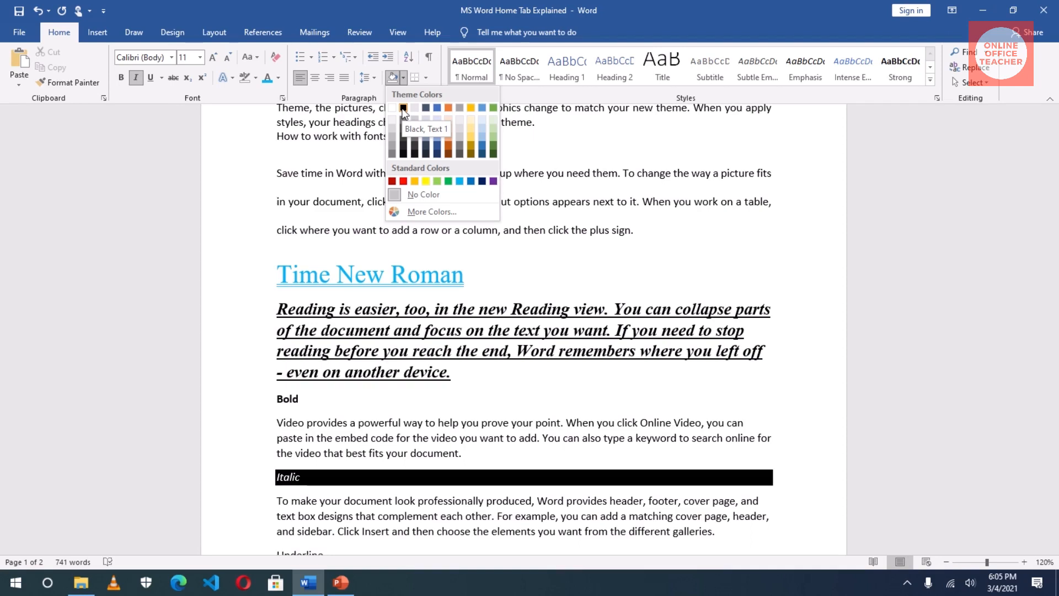
{"action": "left_click", "coordinate": [482, 182]}
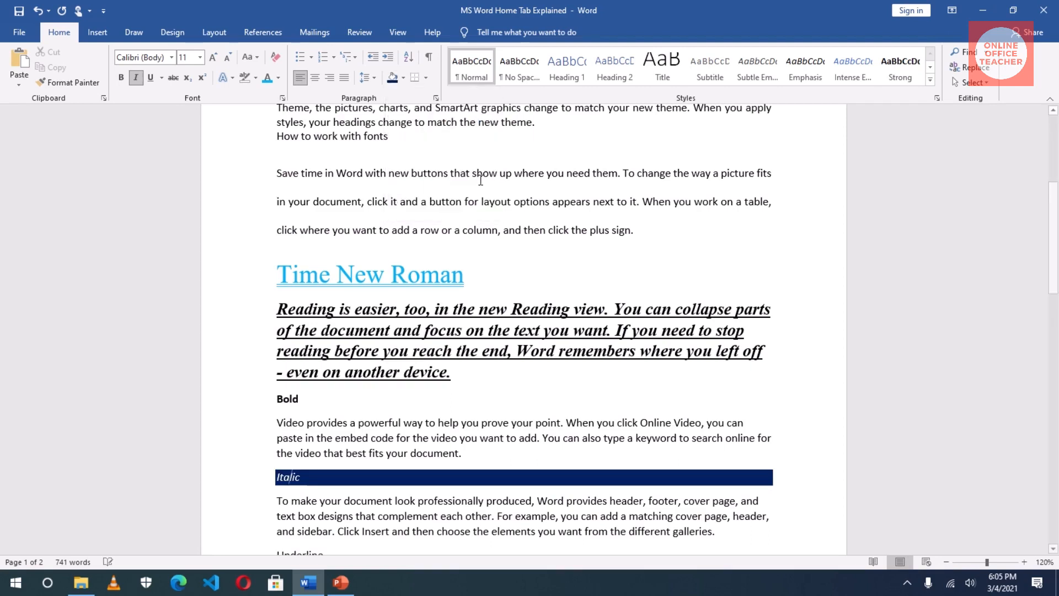
{"action": "left_click", "coordinate": [485, 401]}
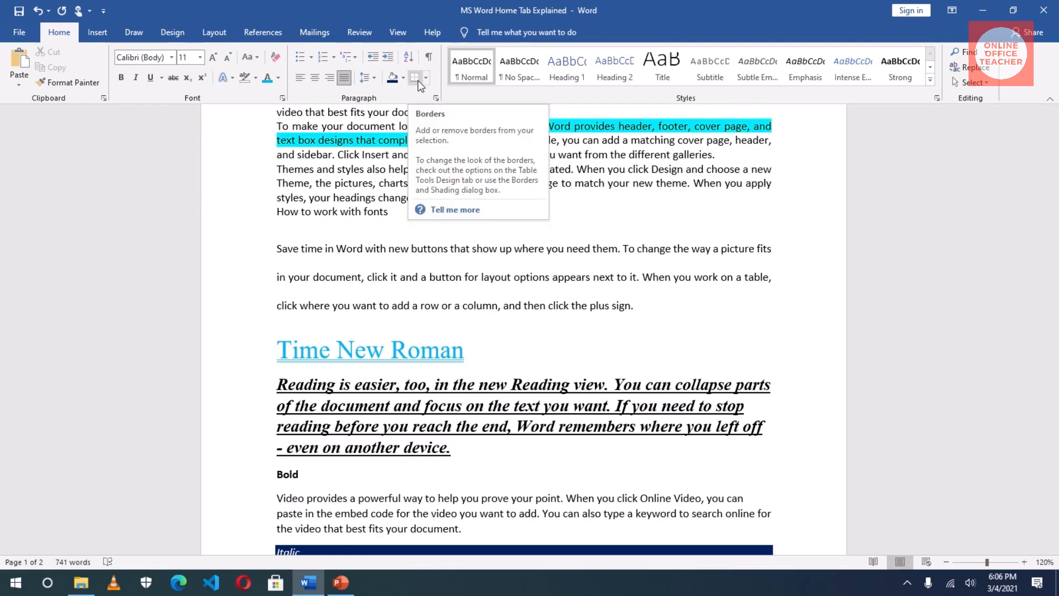
Add a bottom border to the "Save time in Word" paragraph above the "Time New Roman" heading
{"action": "left_click_drag", "start_coordinate": [275, 251], "coordinate": [640, 305]}
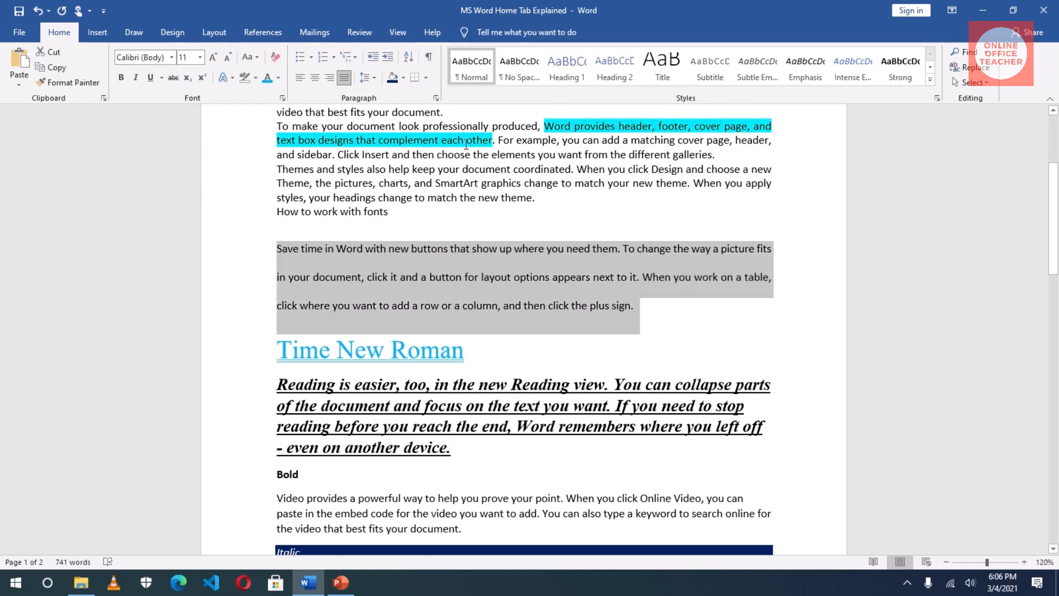
{"action": "left_click", "coordinate": [415, 77]}
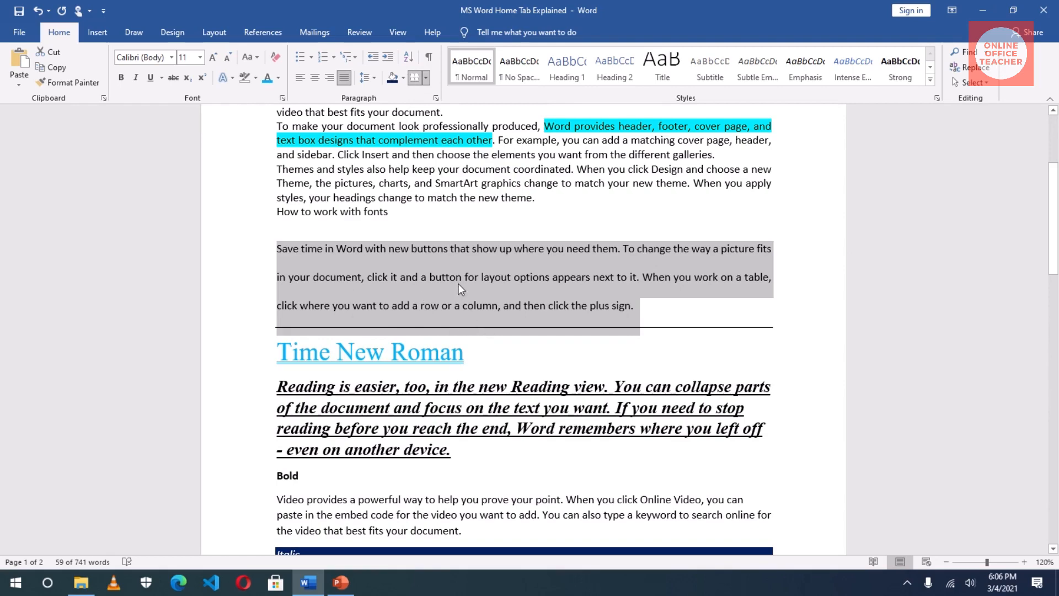
Put outside borders around the paragraph under the "Bold" heading and deselect it
{"action": "scroll", "coordinate": [459, 283], "scroll_direction": "down", "scroll_amount": 3}
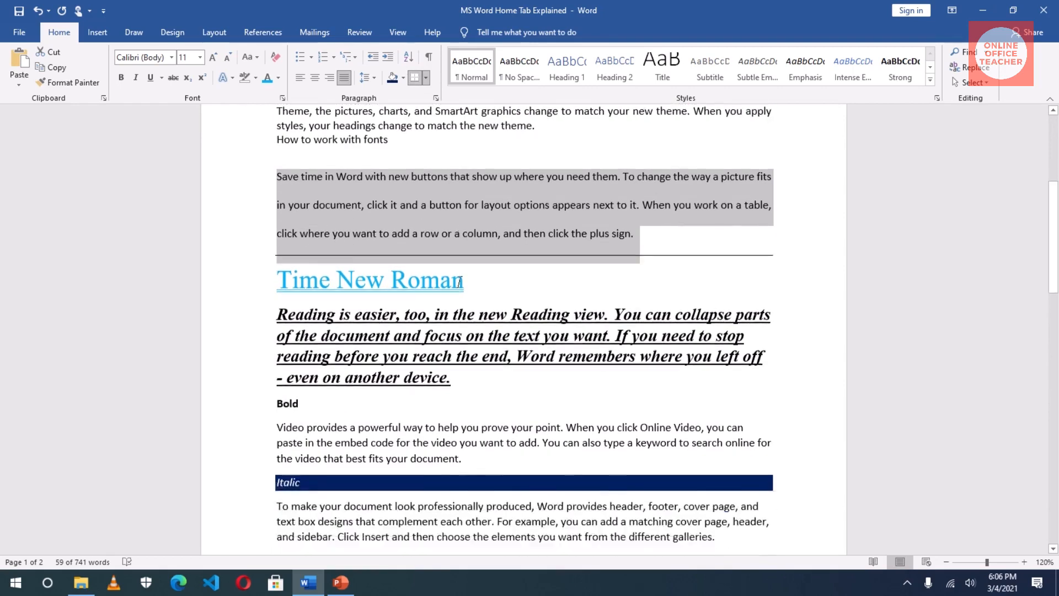
{"action": "triple_click", "coordinate": [400, 396]}
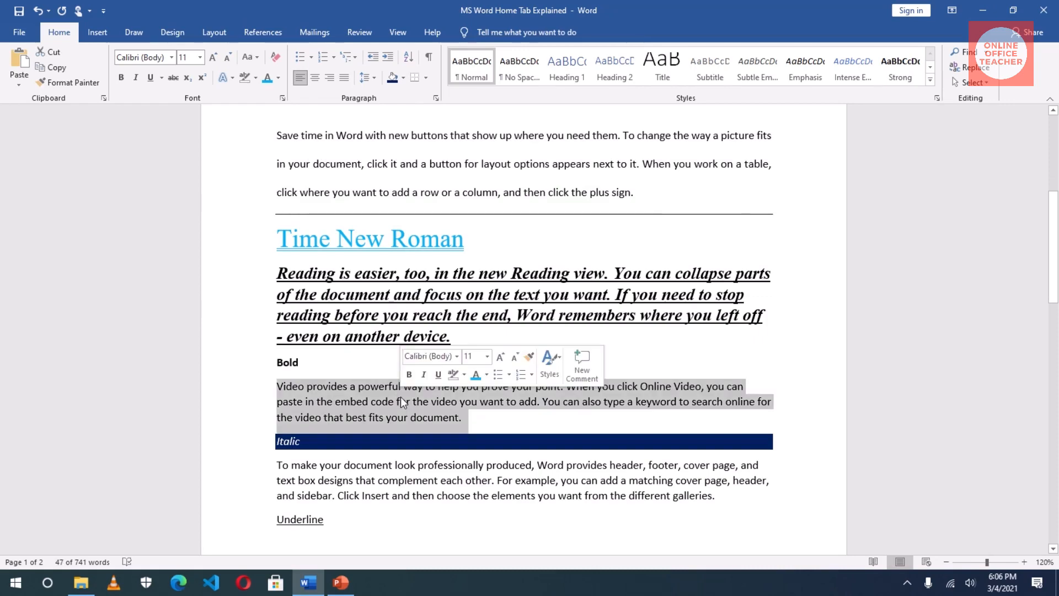
{"action": "scroll", "coordinate": [433, 510], "scroll_direction": "down", "scroll_amount": 3}
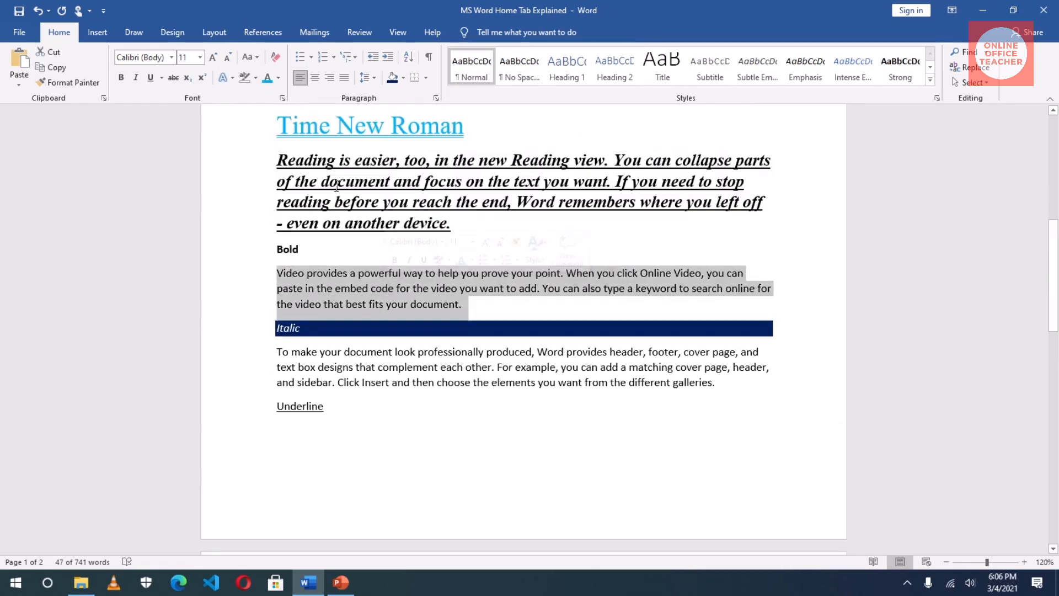
{"action": "left_click", "coordinate": [426, 78]}
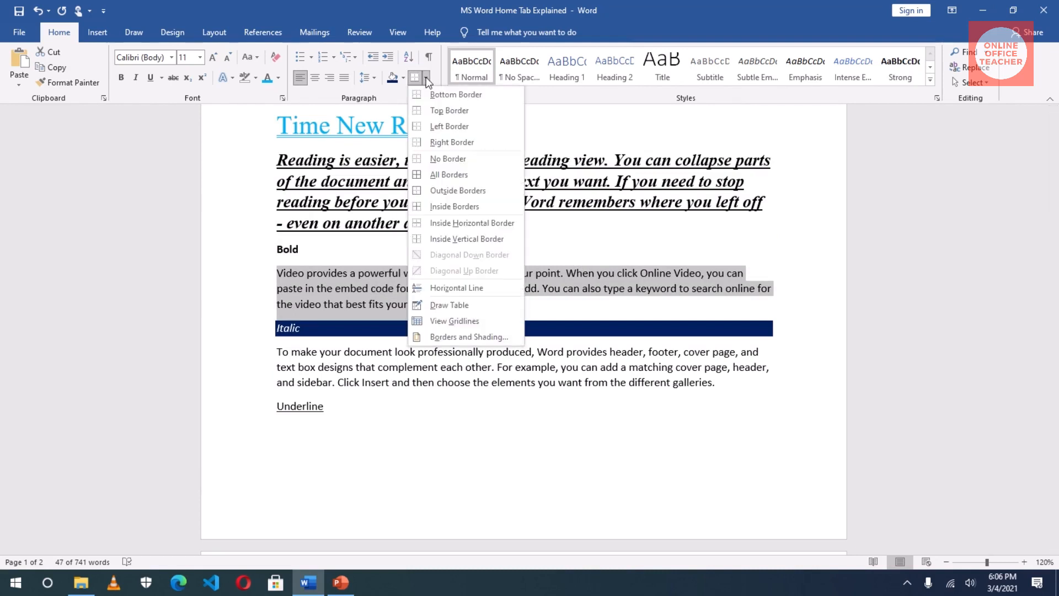
{"action": "left_click", "coordinate": [450, 190]}
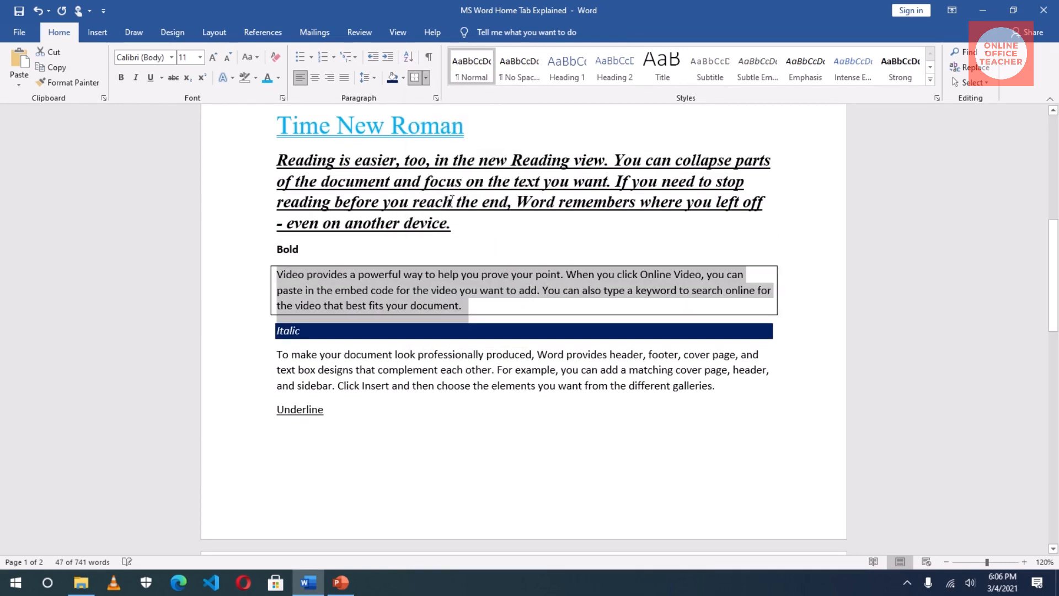
{"action": "left_click", "coordinate": [524, 281]}
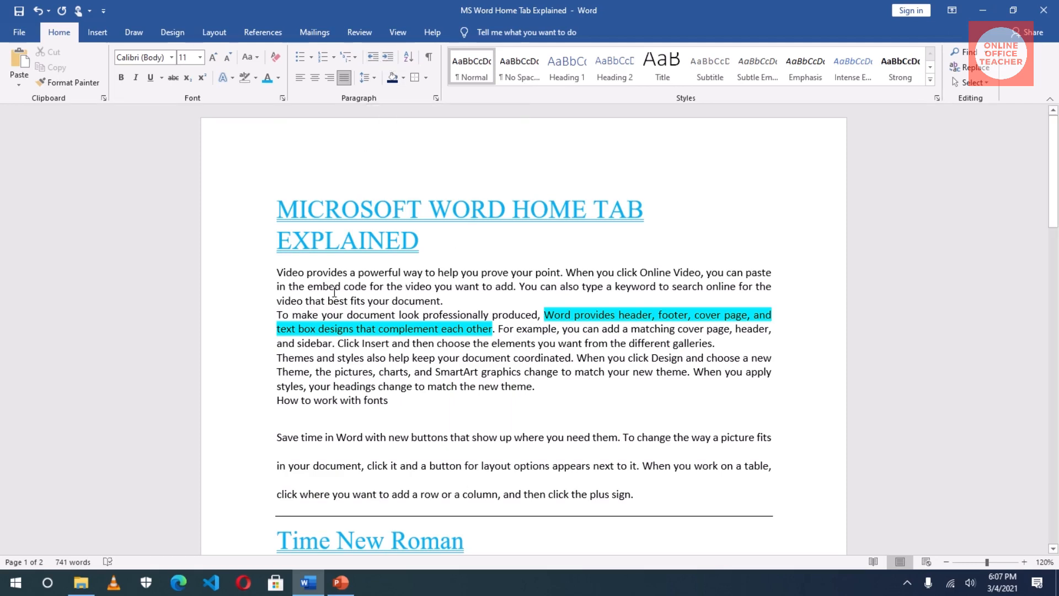
Increase the indent of the first body paragraph by two levels and decrease it back to the margin
{"action": "left_click_drag", "start_coordinate": [275, 270], "coordinate": [451, 300]}
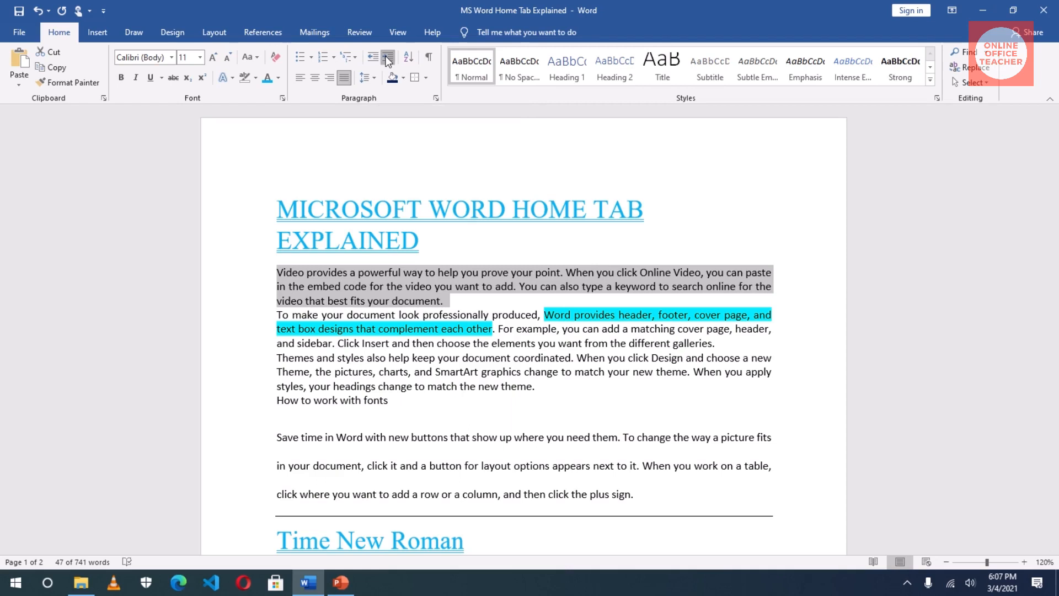
{"action": "left_click", "coordinate": [388, 59]}
{"action": "left_click", "coordinate": [388, 58]}
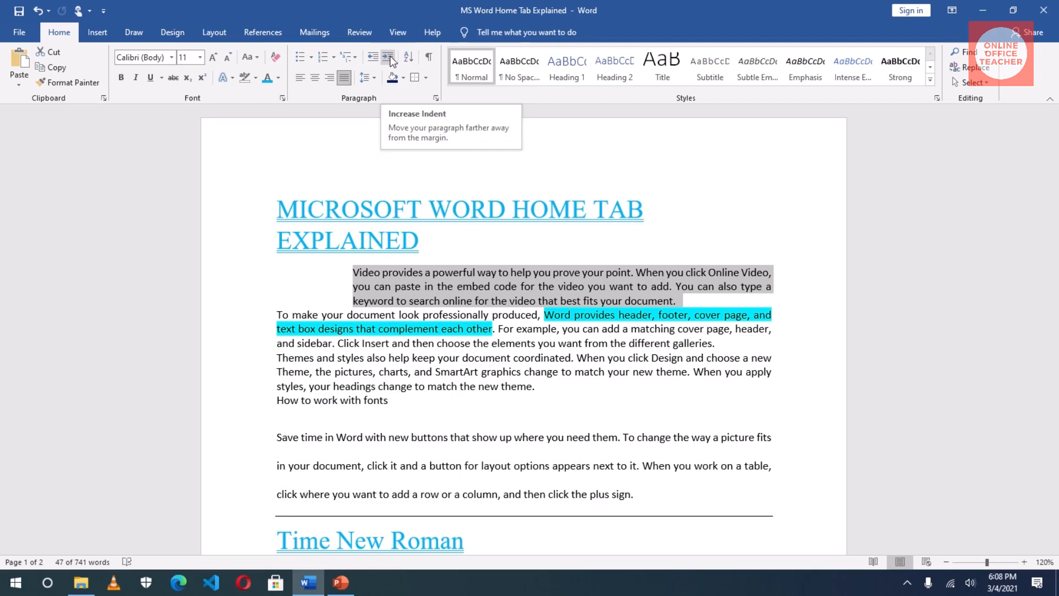
{"action": "left_click", "coordinate": [373, 56]}
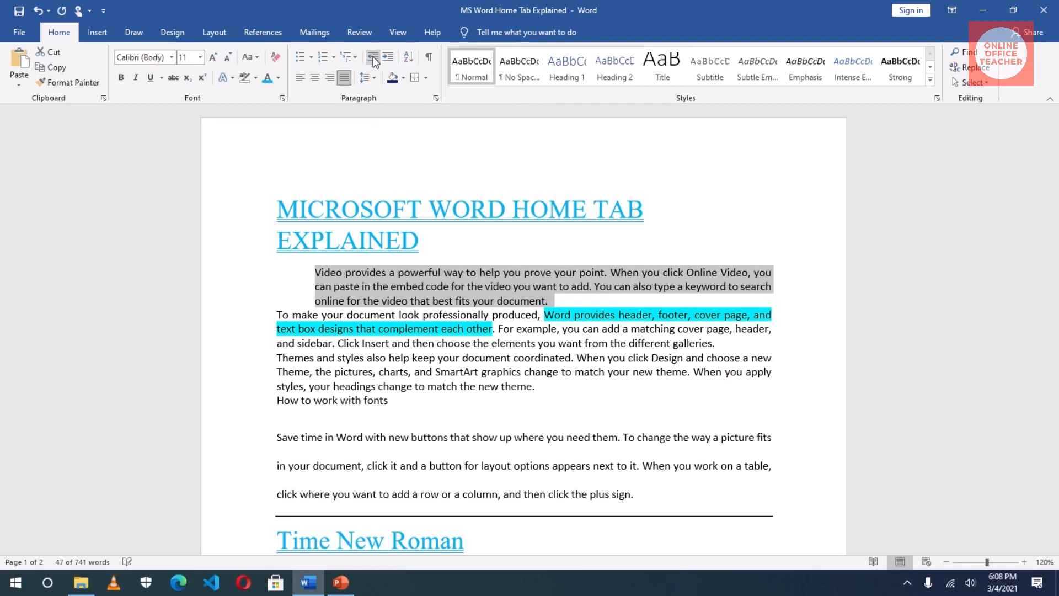
{"action": "left_click", "coordinate": [372, 56]}
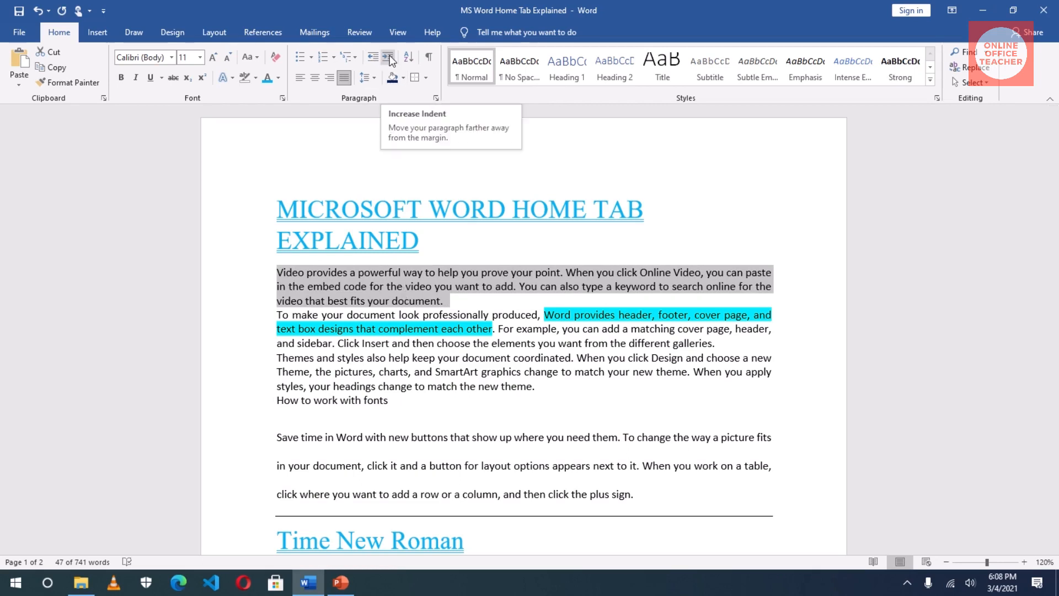
Increase the indent of the "Themes and styles" paragraph, decrease it back to the margin, and deselect the paragraph
{"action": "triple_click", "coordinate": [340, 385]}
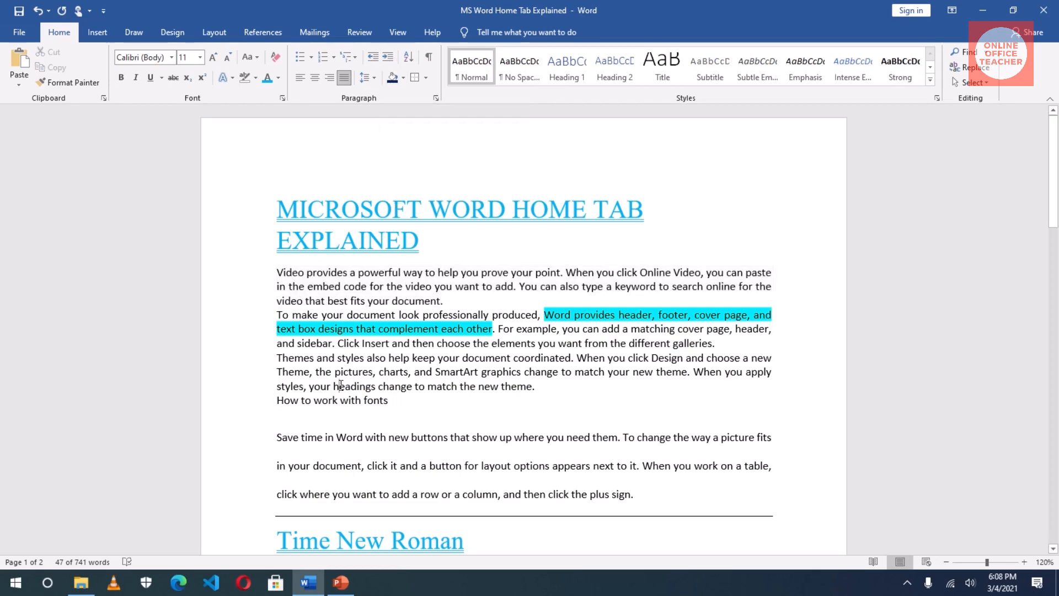
{"action": "left_click", "coordinate": [375, 61]}
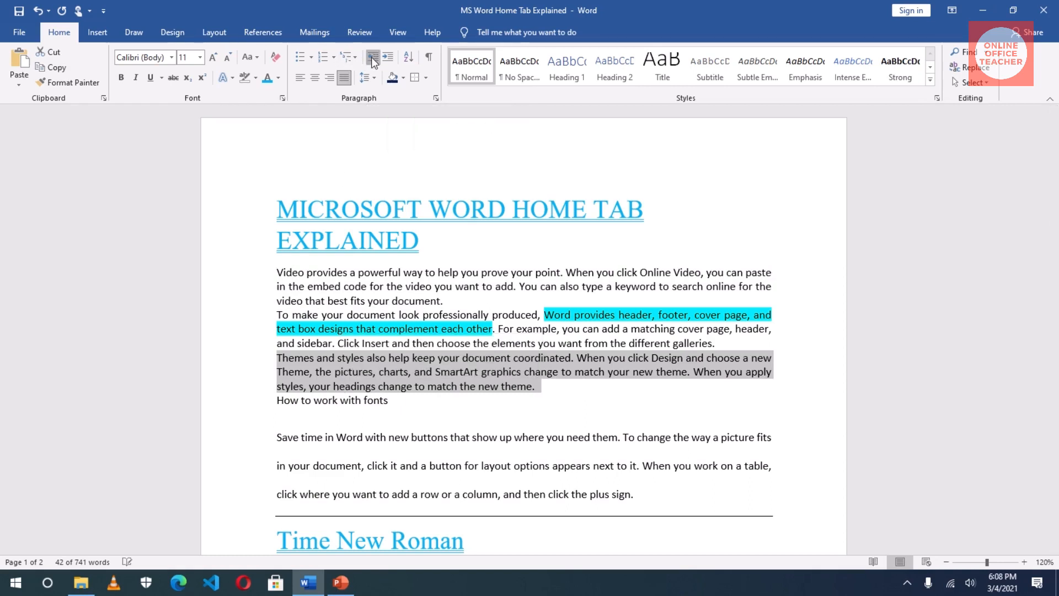
{"action": "left_click", "coordinate": [375, 61]}
{"action": "left_click", "coordinate": [387, 57]}
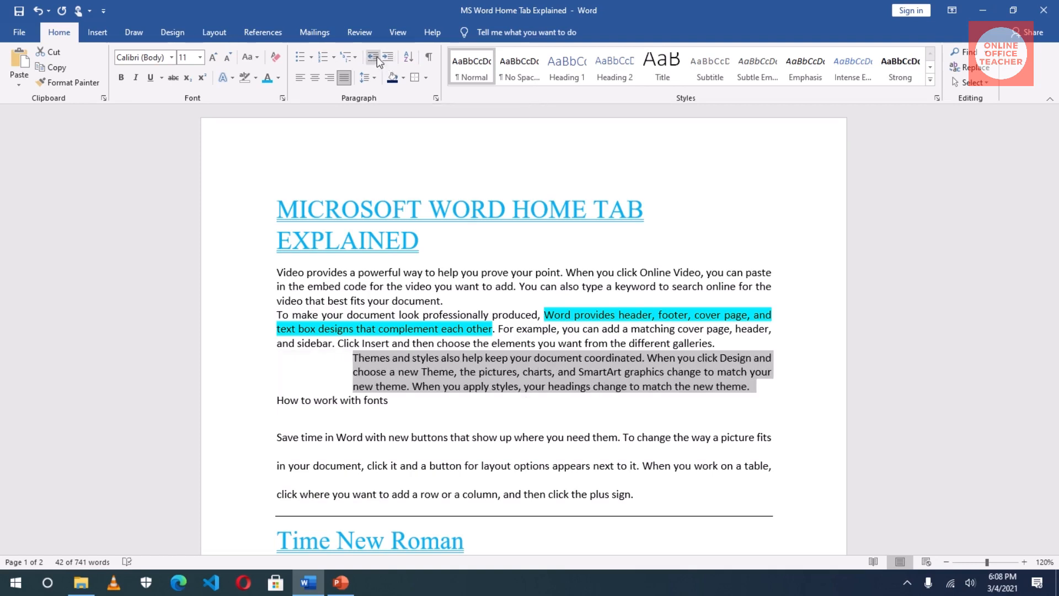
{"action": "left_click", "coordinate": [376, 56]}
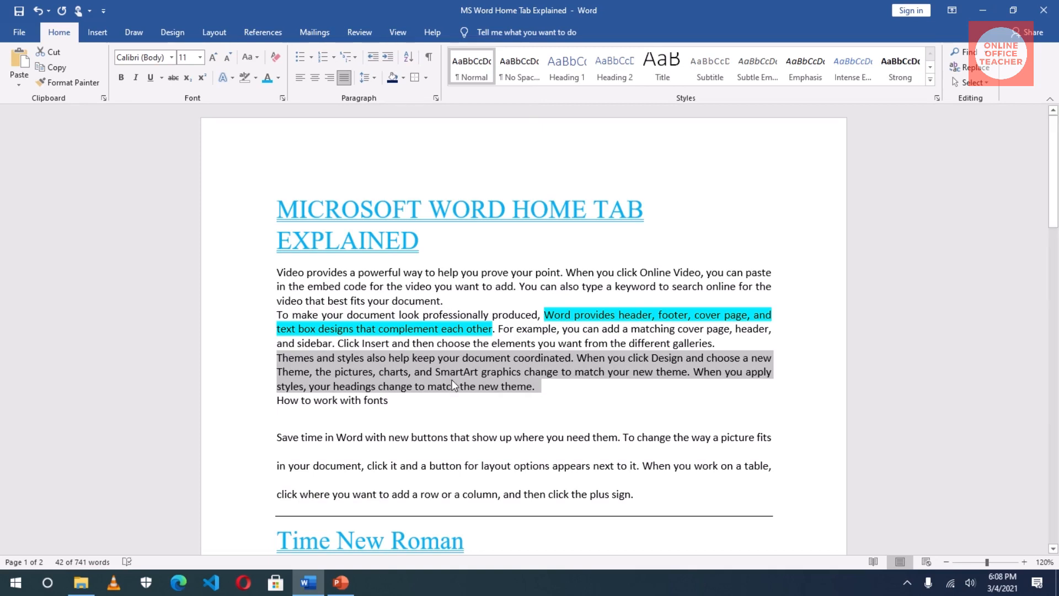
{"action": "left_click", "coordinate": [404, 286]}
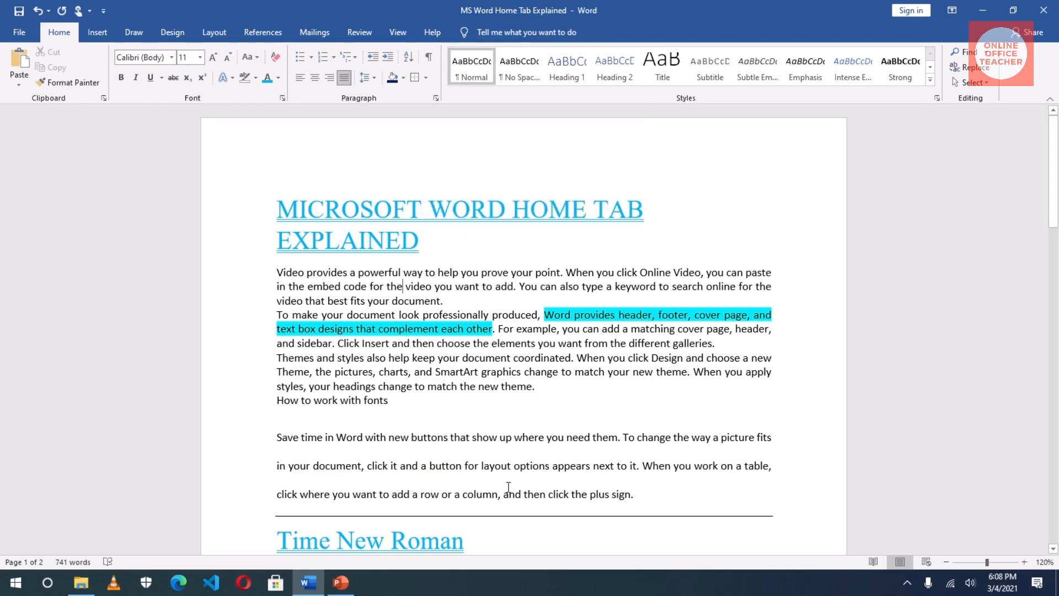
Show the paragraph marks and other formatting symbols in the document and hide them again
{"action": "left_click", "coordinate": [428, 58]}
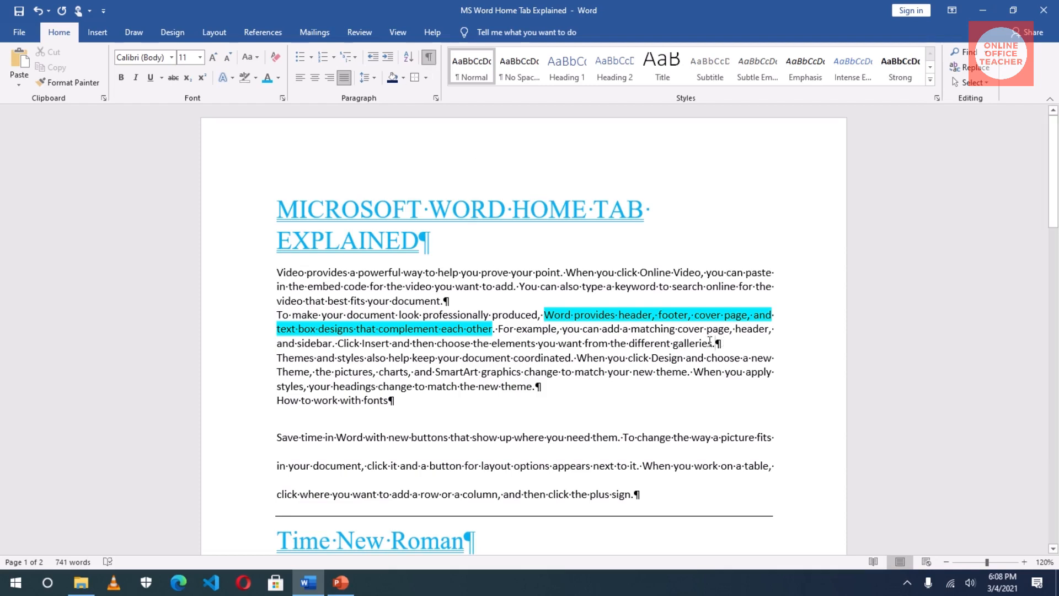
{"action": "left_click", "coordinate": [654, 509]}
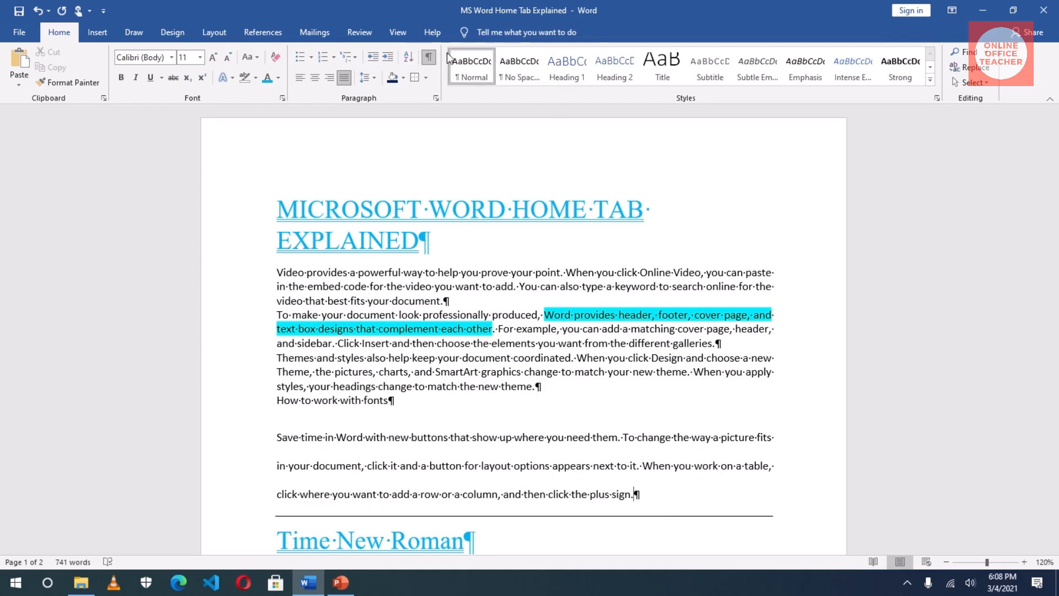
{"action": "left_click", "coordinate": [429, 57]}
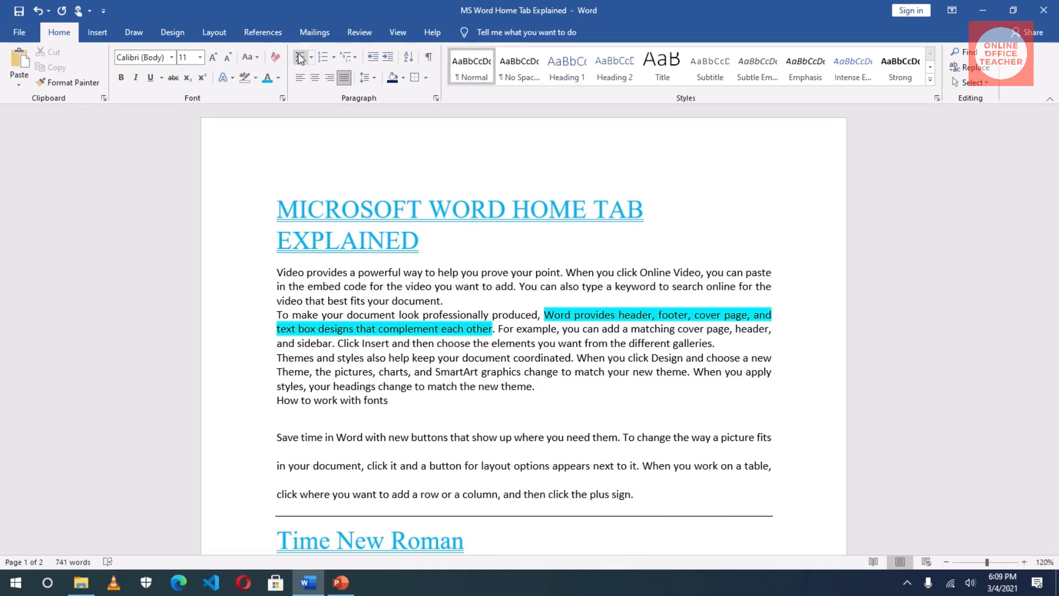
Enter "bvbv" on the empty line at the end of the document and delete it
{"action": "scroll", "coordinate": [484, 402], "scroll_direction": "down", "scroll_amount": 15}
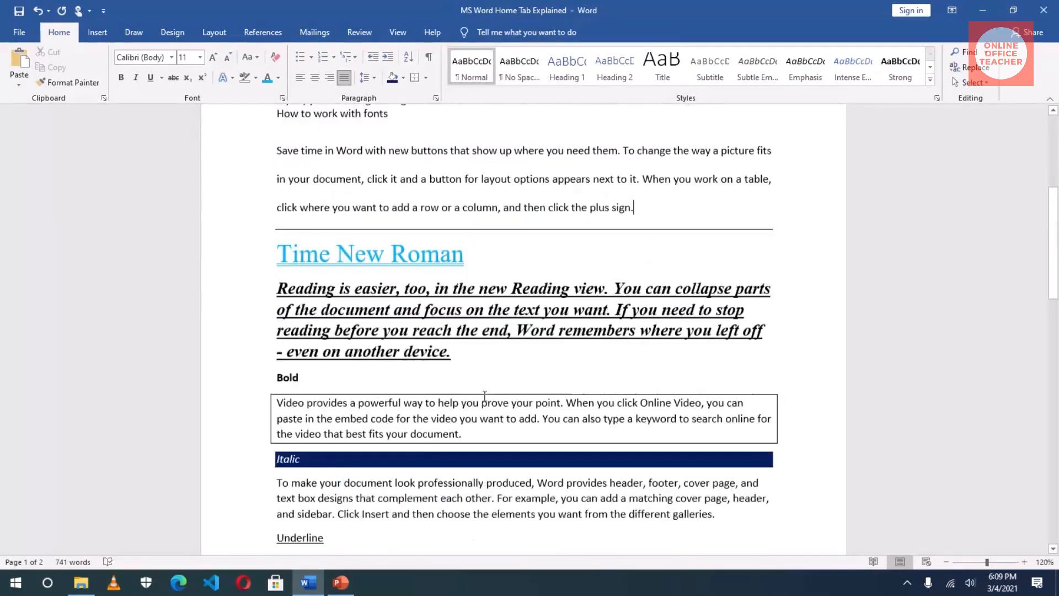
{"action": "scroll", "coordinate": [484, 402], "scroll_direction": "down", "scroll_amount": 3}
{"action": "left_click", "coordinate": [484, 406]}
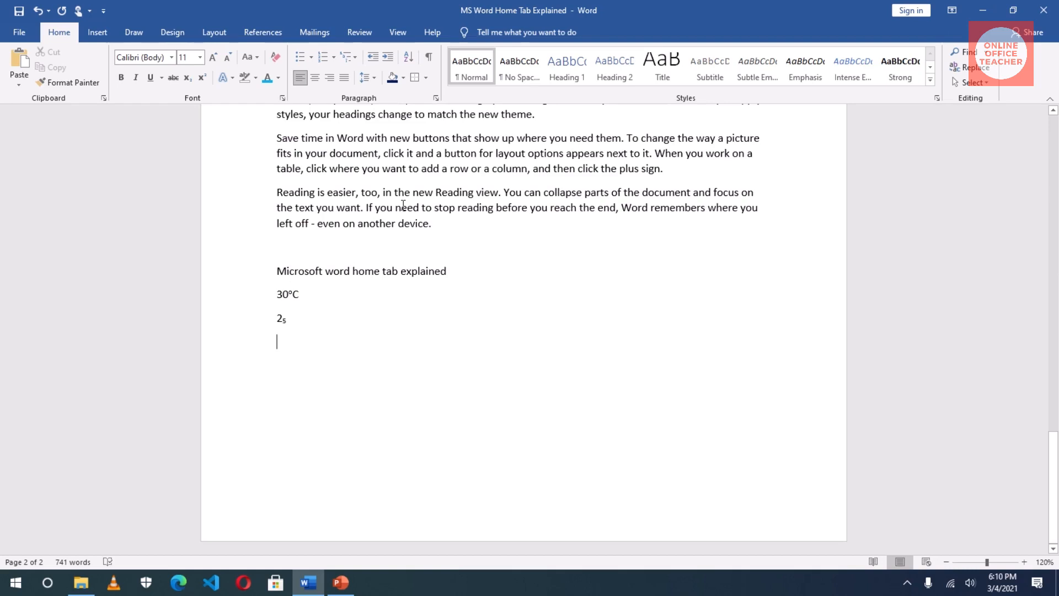
{"action": "type", "text": "bvbv"}
{"action": "key", "text": "BackSpace"}
{"action": "key", "text": "BackSpace"}
{"action": "key", "text": "BackSpace"}
{"action": "key", "text": "BackSpace"}
Enter the sample text "Jdkfjldkfjoij" in bold and underlined on the empty last line
{"action": "left_click", "coordinate": [123, 80]}
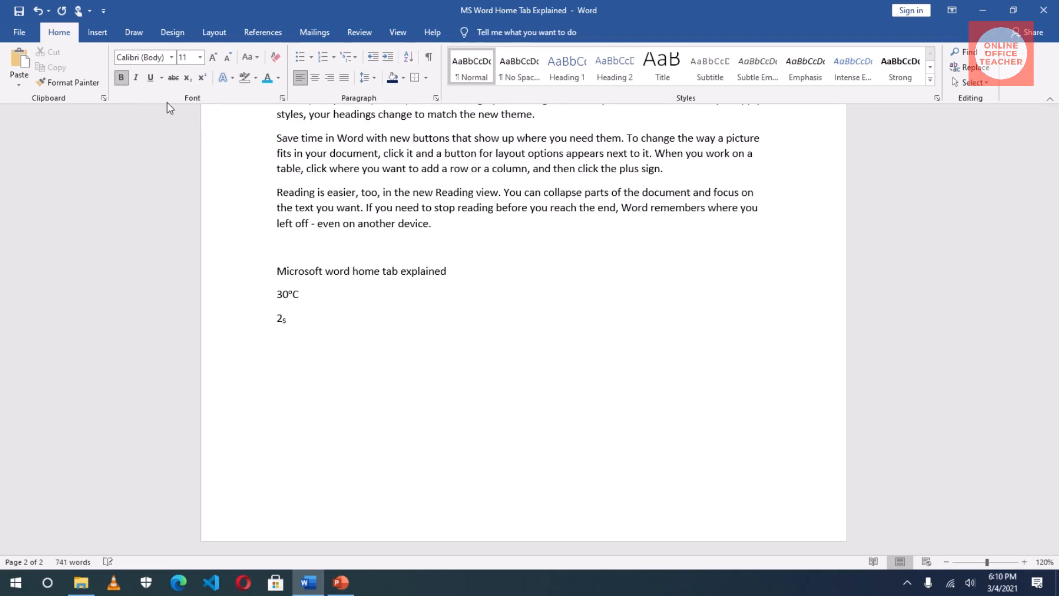
{"action": "left_click", "coordinate": [149, 78]}
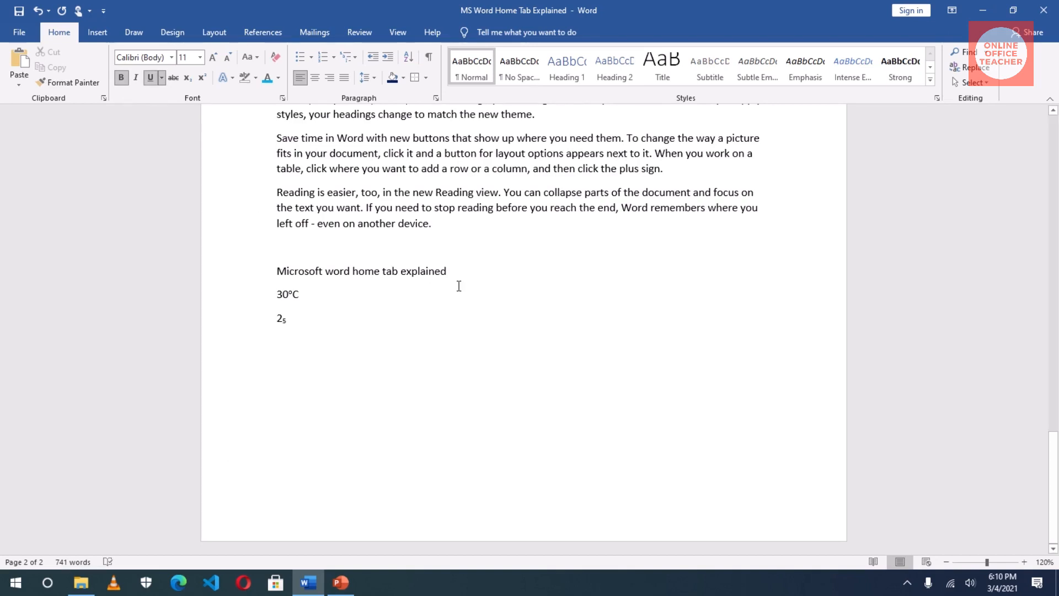
{"action": "type", "text": "Jdkfjldkfjoij"}
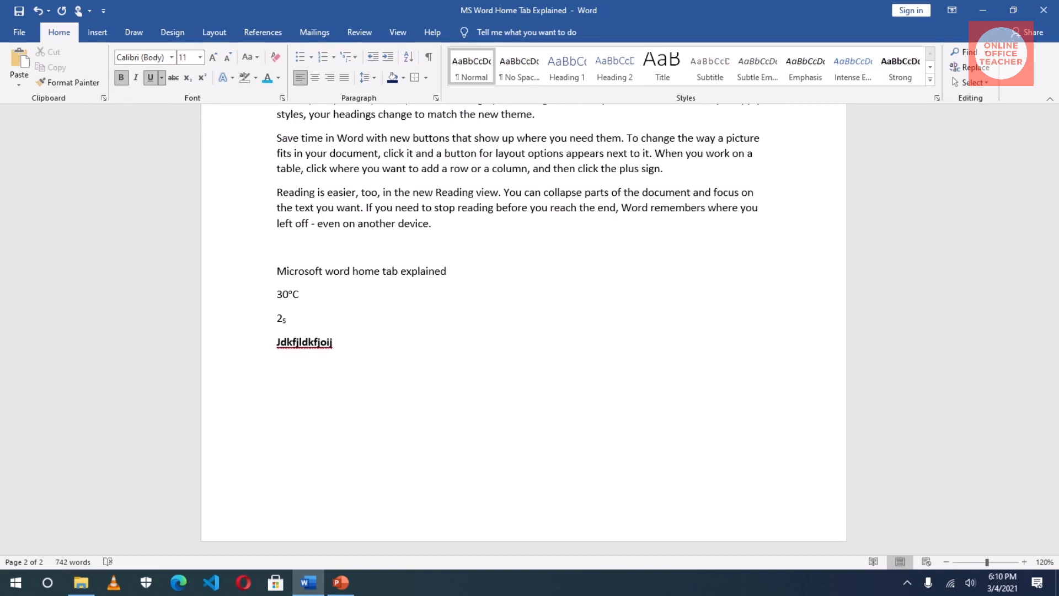
Delete the bold underlined sample text from the last line and turn off underline and bold
{"action": "key", "text": "BackSpace"}
{"action": "key", "text": "BackSpace"}
{"action": "key", "text": "BackSpace"}
{"action": "key", "text": "BackSpace"}
{"action": "key", "text": "BackSpace"}
{"action": "key", "text": "BackSpace"}
{"action": "key", "text": "BackSpace"}
{"action": "key", "text": "BackSpace"}
{"action": "key", "text": "BackSpace"}
{"action": "key", "text": "BackSpace"}
{"action": "key", "text": "BackSpace"}
{"action": "key", "text": "BackSpace"}
{"action": "key", "text": "BackSpace"}
{"action": "left_click", "coordinate": [150, 78]}
{"action": "left_click", "coordinate": [118, 80]}
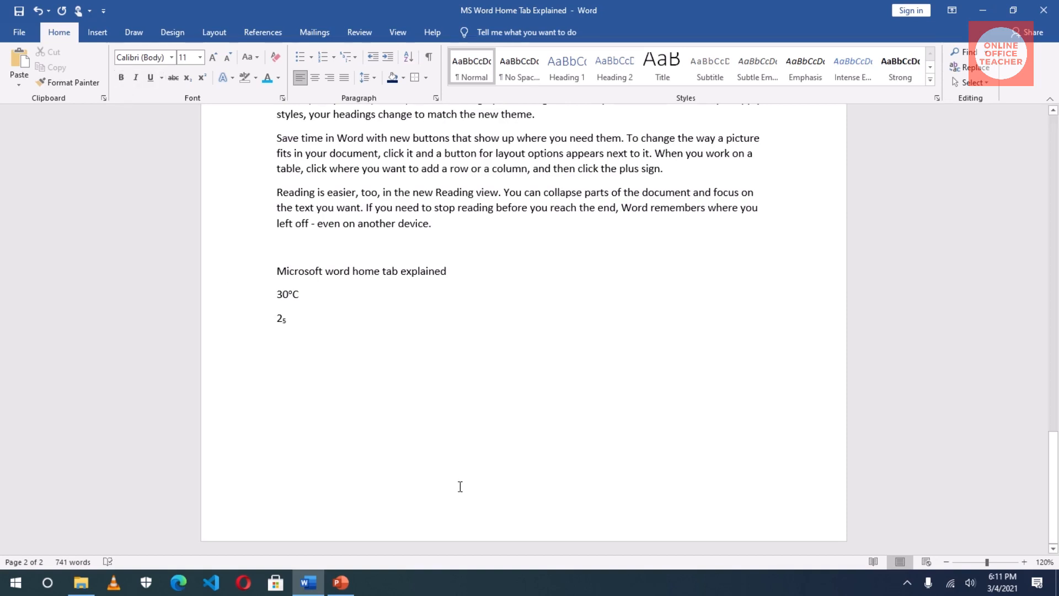
Create a bulleted list with the items Women, Men, Girls and Boys after the last line, and end the list
{"action": "left_click", "coordinate": [297, 58]}
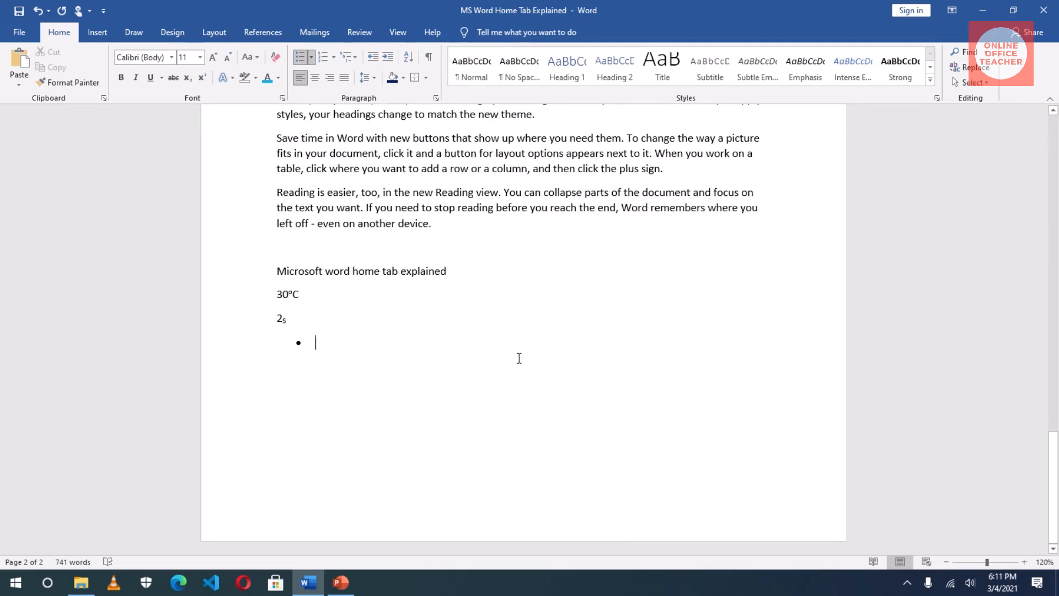
{"action": "type", "text": "women"}
{"action": "key", "text": "Return"}
{"action": "type", "text": "men"}
{"action": "key", "text": "Return"}
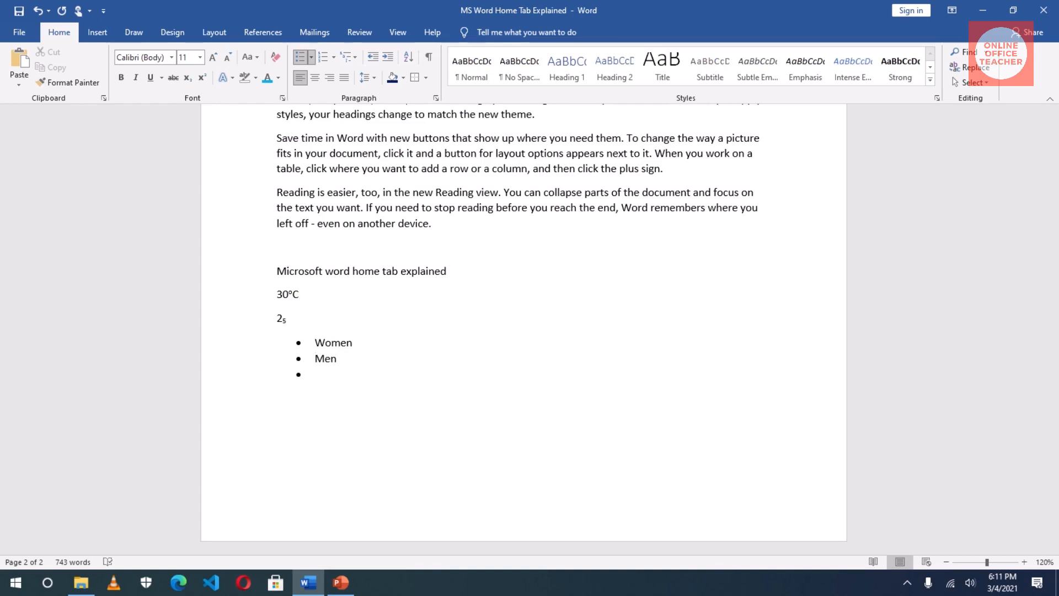
{"action": "type", "text": "girls"}
{"action": "key", "text": "Return"}
{"action": "type", "text": "boys"}
{"action": "key", "text": "Return"}
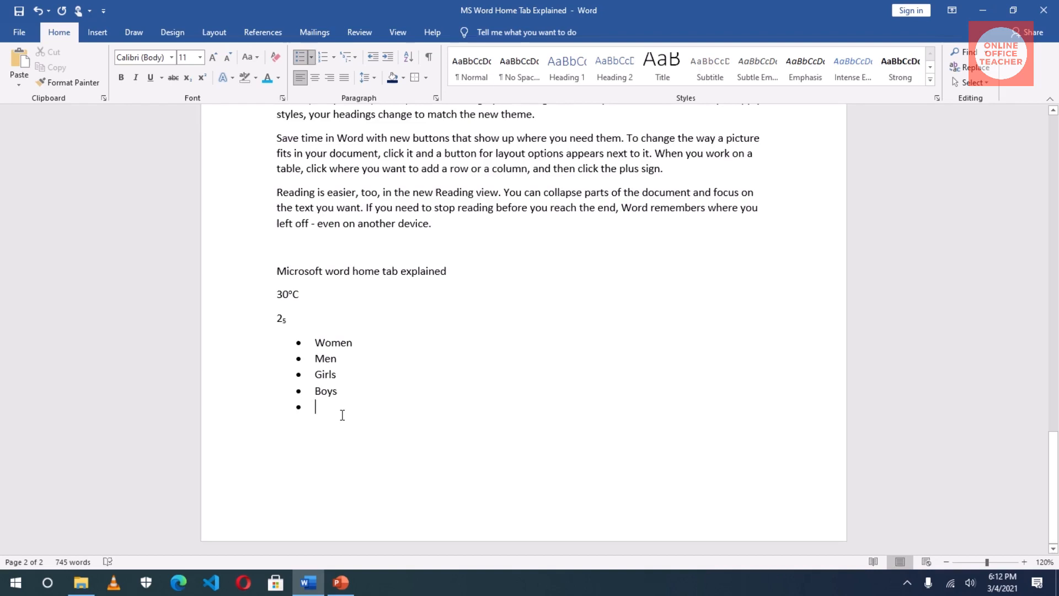
{"action": "key", "text": "Return"}
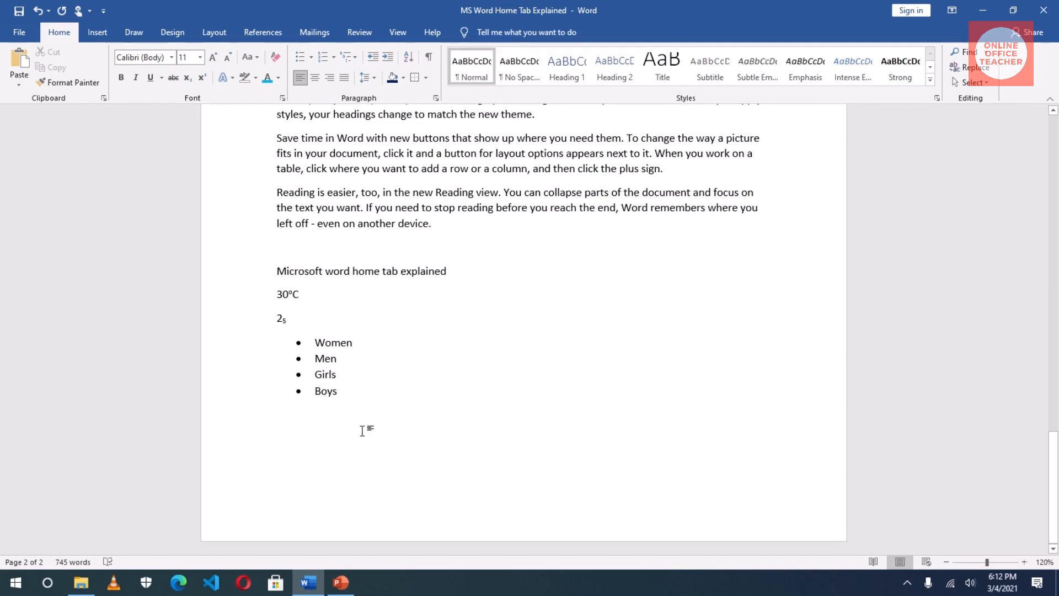
Enter the line "Next is numbering" below the bulleted list
{"action": "type", "text": "Next is numbersing"}
{"action": "key", "text": "BackSpace"}
{"action": "key", "text": "BackSpace"}
{"action": "key", "text": "BackSpace"}
{"action": "key", "text": "BackSpace"}
{"action": "type", "text": "ing"}
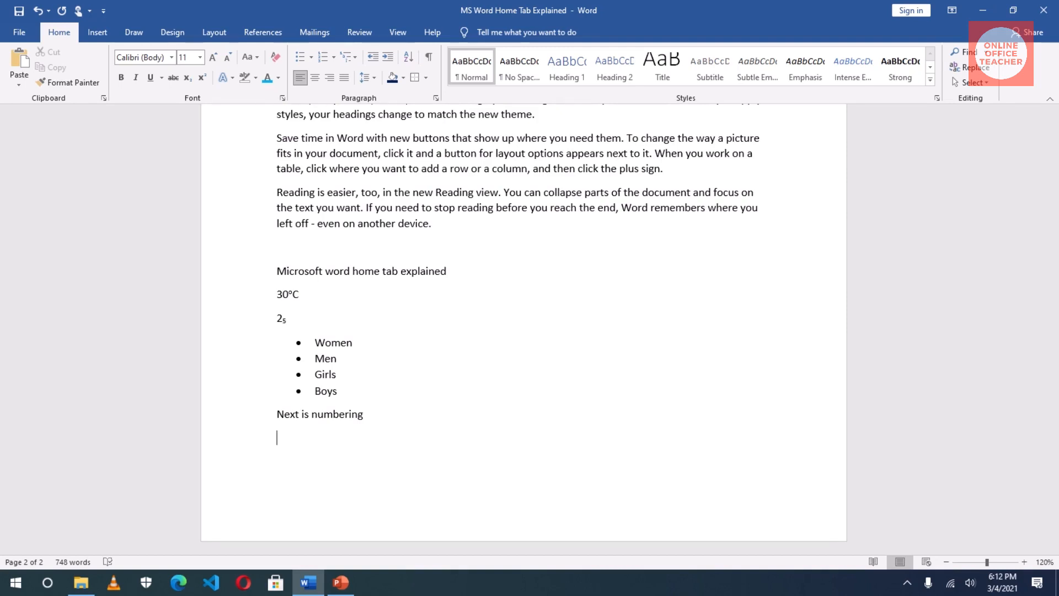
Enter Women, Men, Girls and Boys on separate lines below "Next is numbering"
{"action": "type", "text": "Women"}
{"action": "key", "text": "ctrl+Return"}
{"action": "type", "text": "men"}
{"action": "key", "text": "Return"}
{"action": "type", "text": "girls"}
{"action": "type", "text": "boys"}
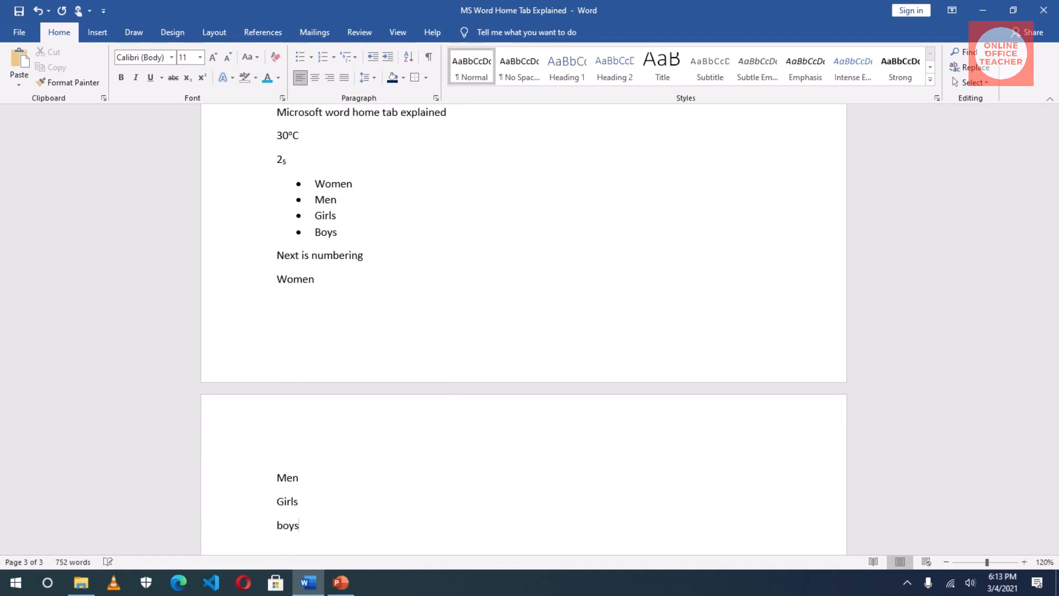
{"action": "key", "text": "Return"}
Turn the four lines below "Next is numbering" into a numbered list
{"action": "left_click_drag", "start_coordinate": [277, 279], "coordinate": [303, 526]}
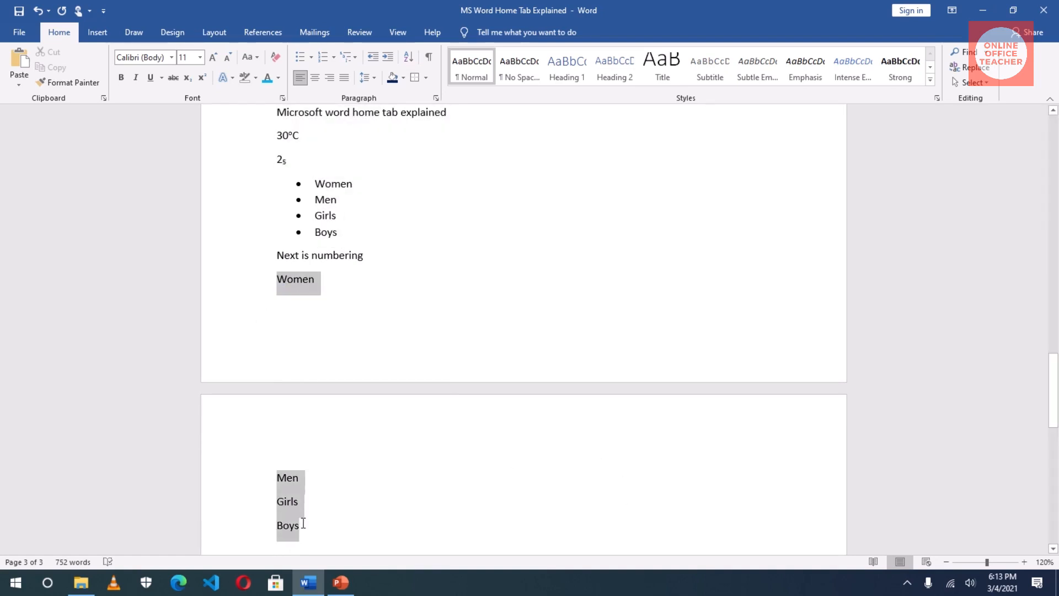
{"action": "left_click", "coordinate": [323, 57]}
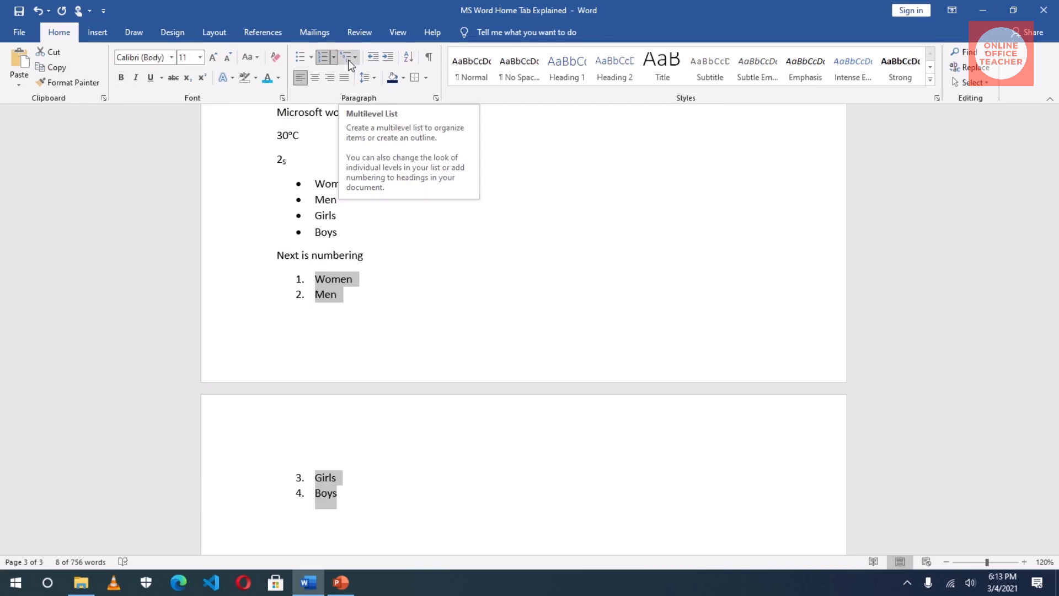
{"action": "left_click", "coordinate": [375, 298]}
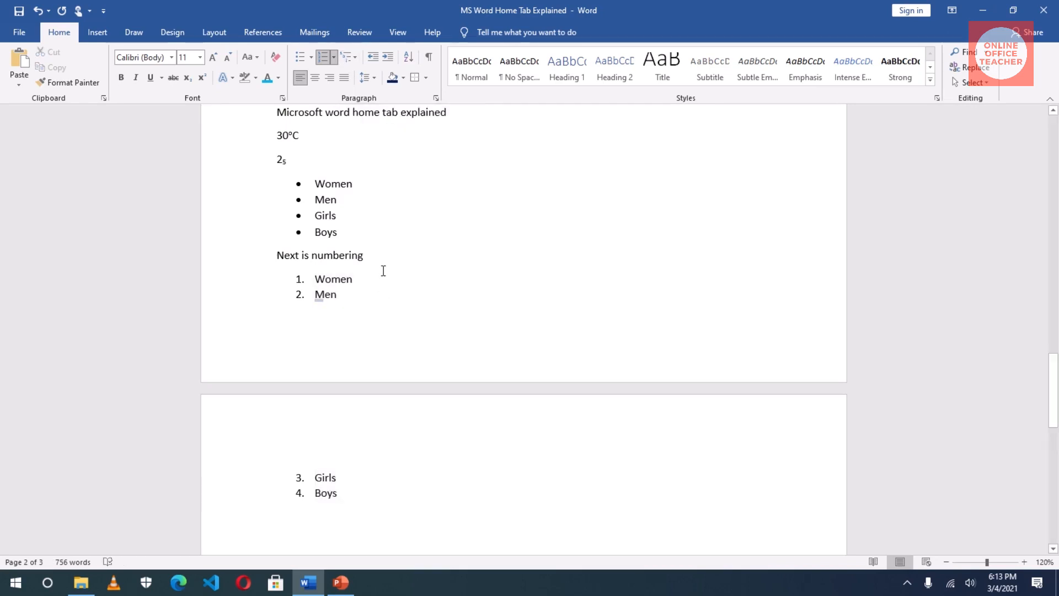
Sort the four items of the bulleted list as text by paragraphs in ascending order
{"action": "scroll", "coordinate": [384, 270], "scroll_direction": "up", "scroll_amount": 3}
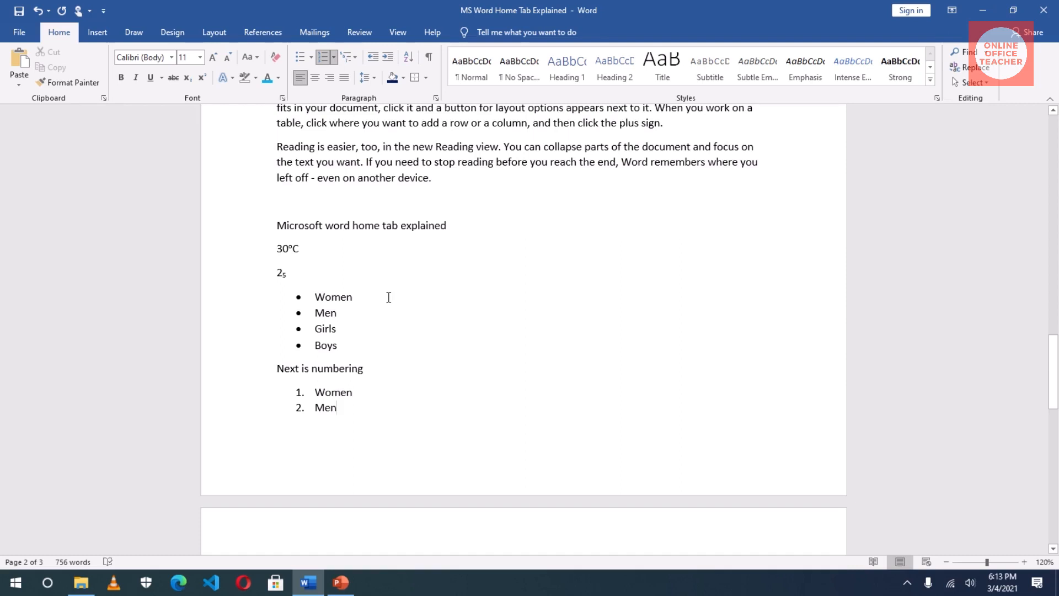
{"action": "left_click_drag", "start_coordinate": [314, 296], "coordinate": [345, 351]}
{"action": "left_click_drag", "start_coordinate": [313, 391], "coordinate": [344, 410]}
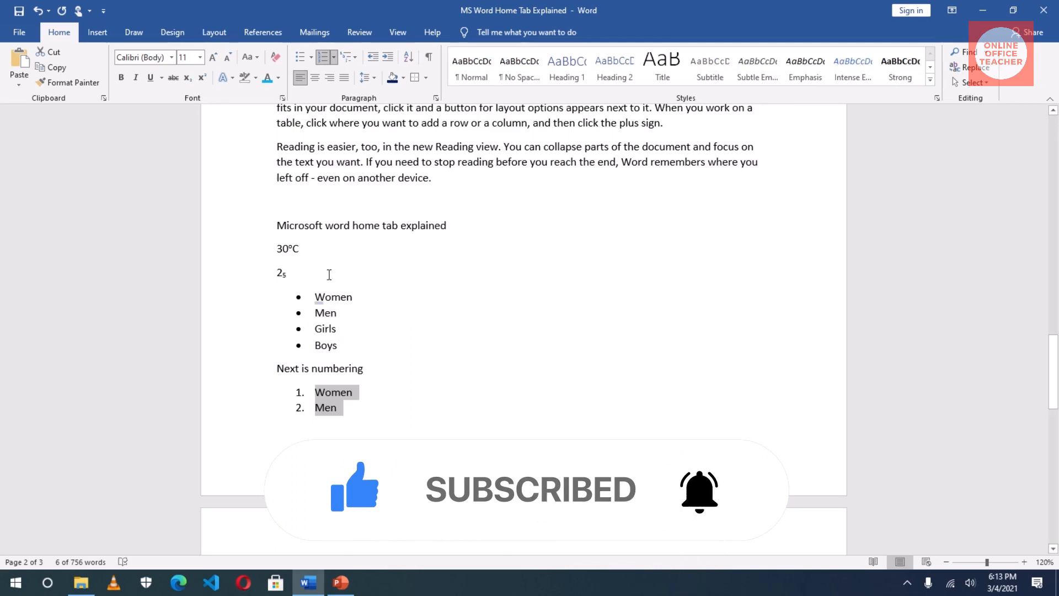
{"action": "left_click_drag", "start_coordinate": [319, 296], "coordinate": [340, 346]}
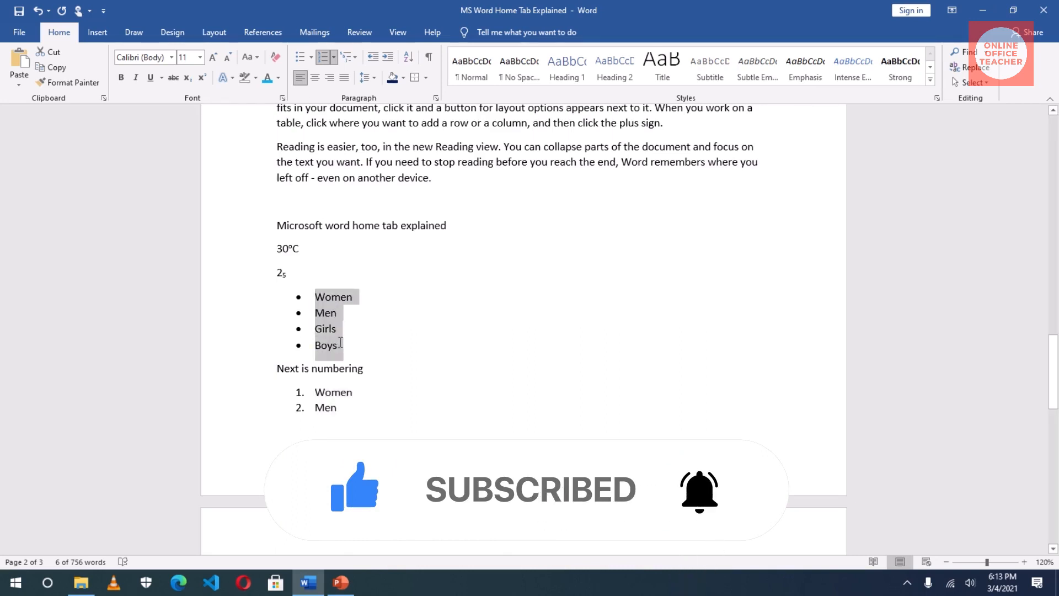
{"action": "left_click", "coordinate": [338, 313]}
{"action": "left_click", "coordinate": [319, 297]}
{"action": "left_click_drag", "start_coordinate": [318, 297], "coordinate": [339, 347]}
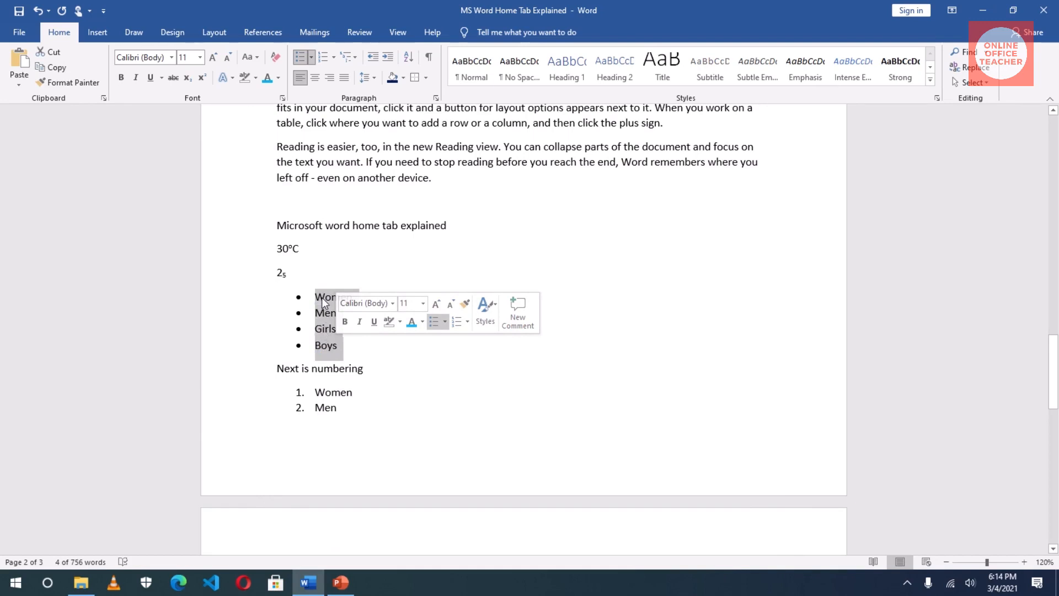
{"action": "left_click", "coordinate": [408, 60]}
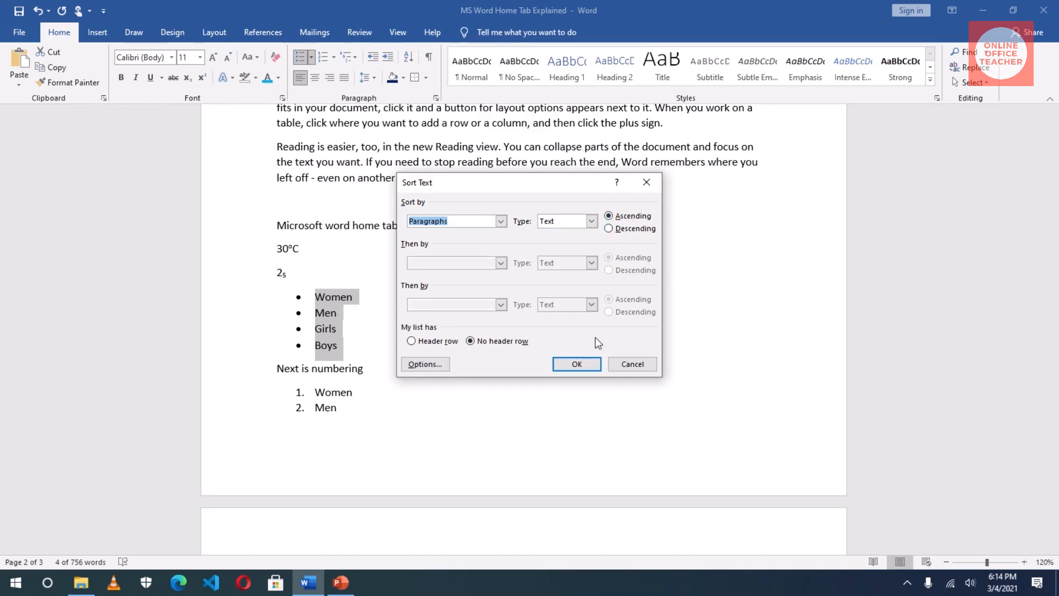
{"action": "left_click", "coordinate": [576, 366]}
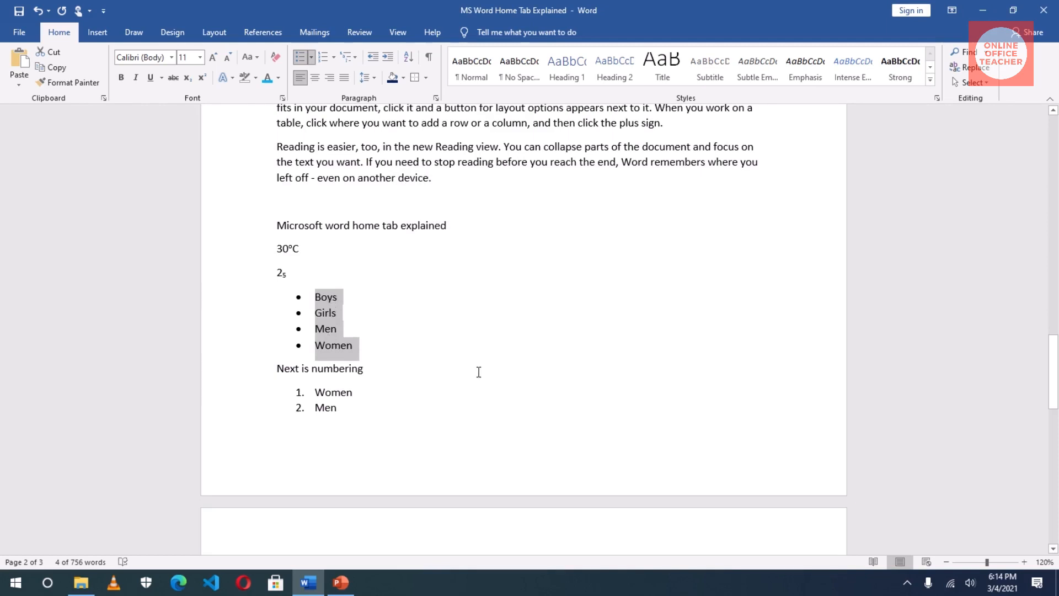
Sort the four items of the numbered list as text by paragraphs in descending order
{"action": "scroll", "coordinate": [478, 372], "scroll_direction": "down", "scroll_amount": 5}
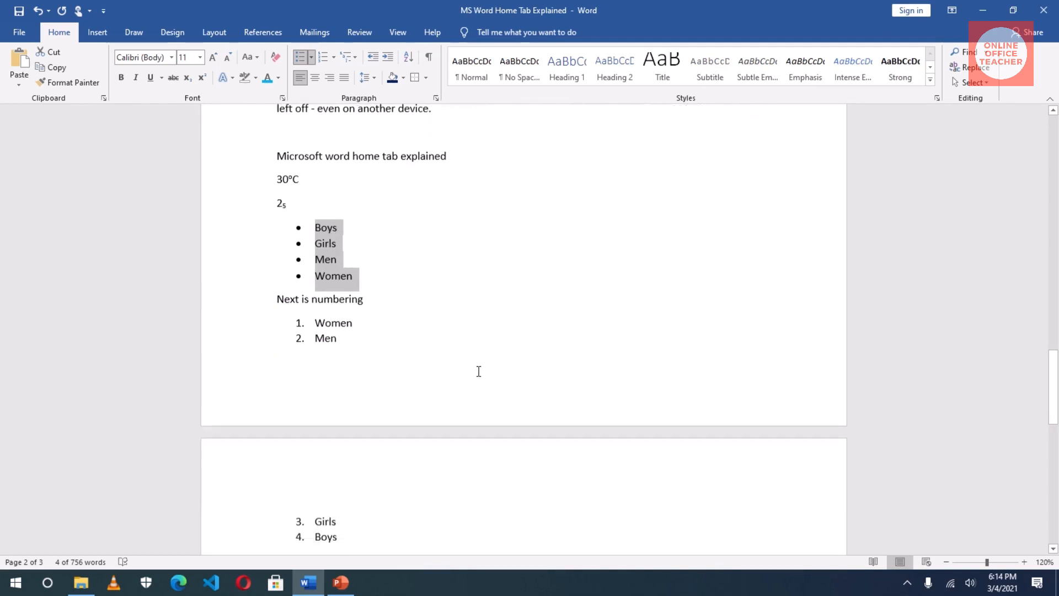
{"action": "left_click", "coordinate": [315, 242]}
{"action": "left_click_drag", "start_coordinate": [335, 261], "coordinate": [339, 453]}
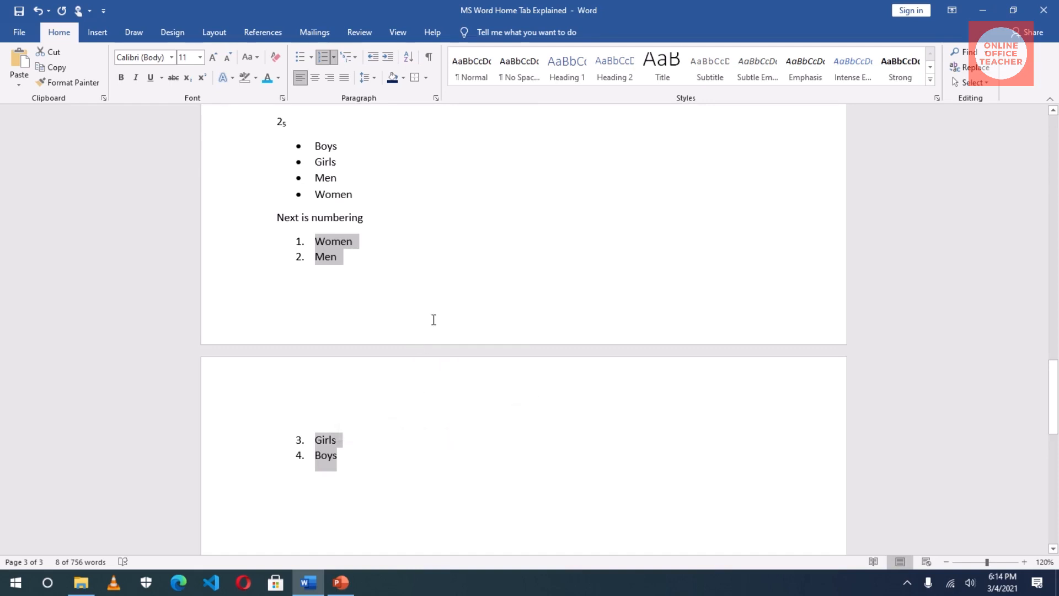
{"action": "left_click", "coordinate": [409, 56]}
{"action": "left_click", "coordinate": [626, 232]}
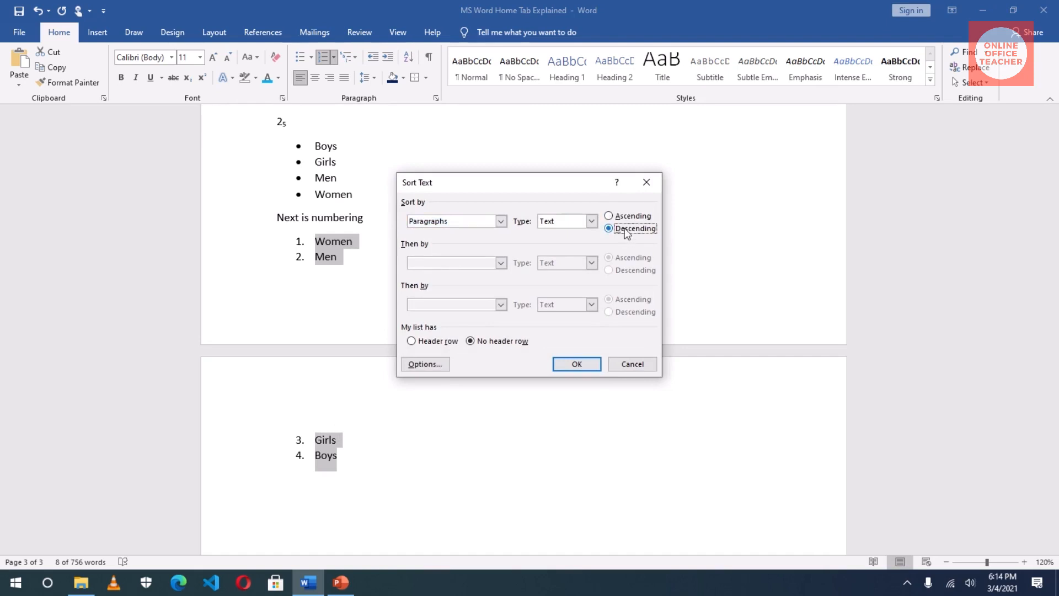
{"action": "left_click", "coordinate": [589, 363]}
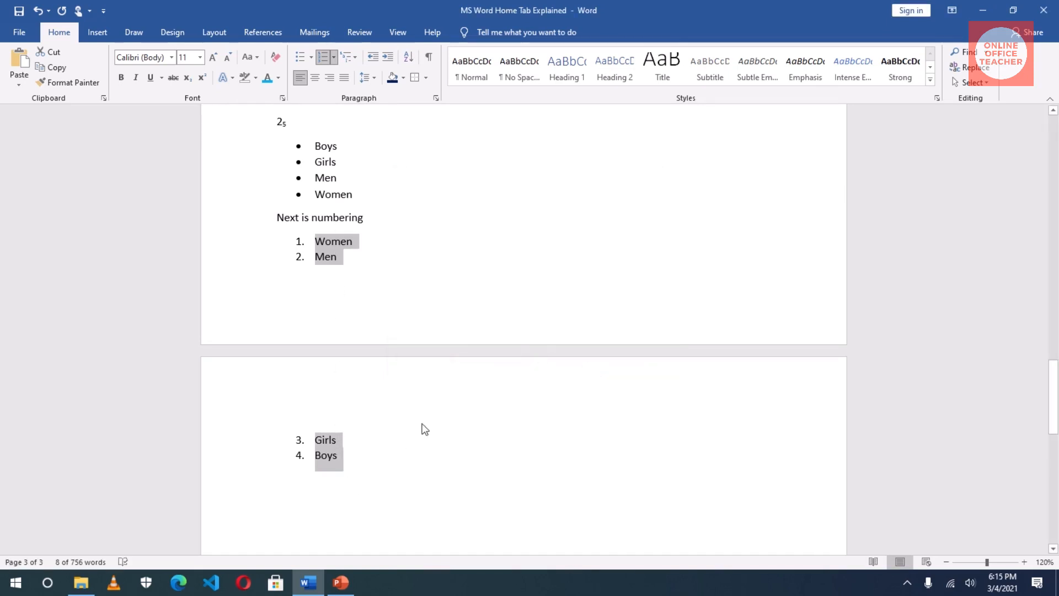
Review both sorted lists and undo the last change
{"action": "scroll", "coordinate": [504, 283], "scroll_direction": "up", "scroll_amount": 3}
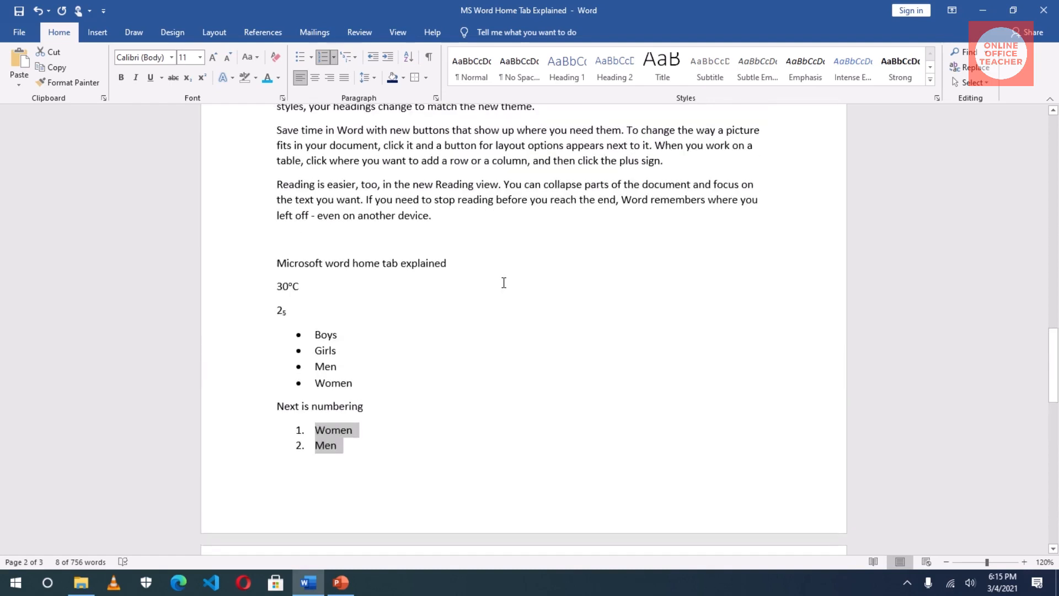
{"action": "scroll", "coordinate": [503, 283], "scroll_direction": "down", "scroll_amount": 3}
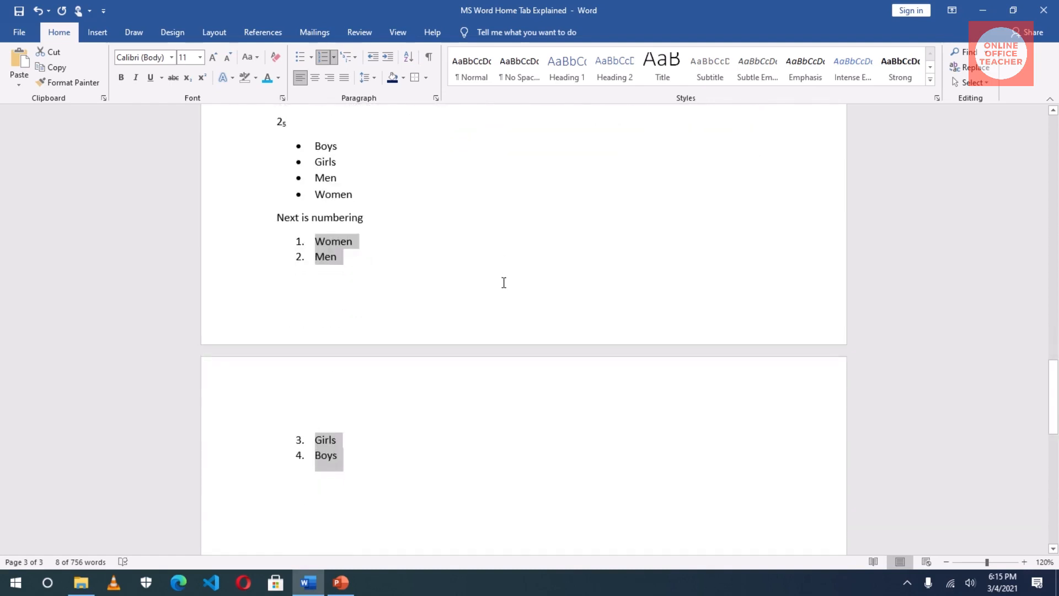
{"action": "scroll", "coordinate": [503, 282], "scroll_direction": "up", "scroll_amount": 9}
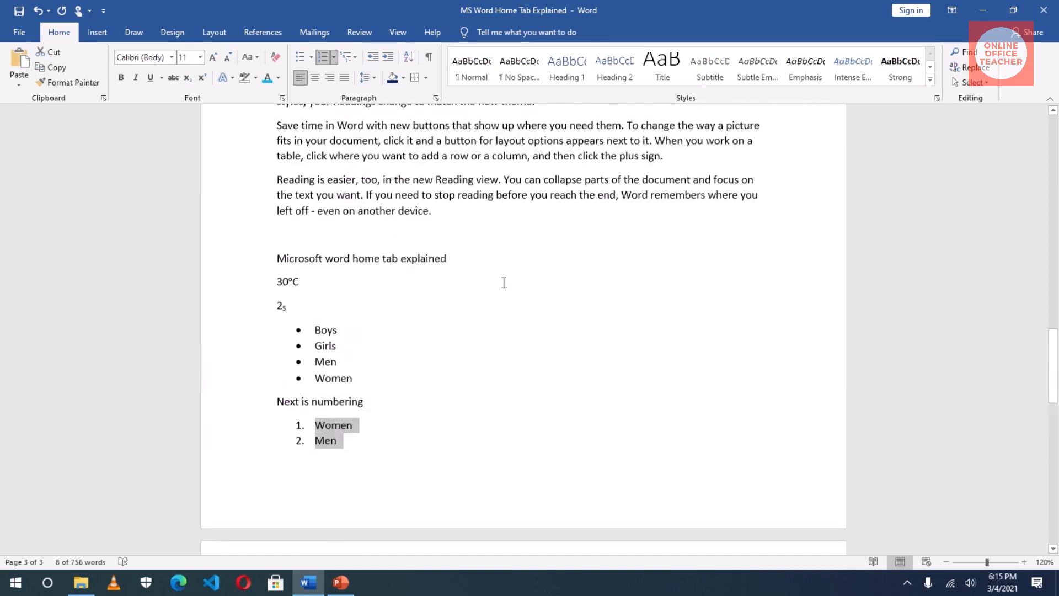
{"action": "key", "text": "ctrl+z"}
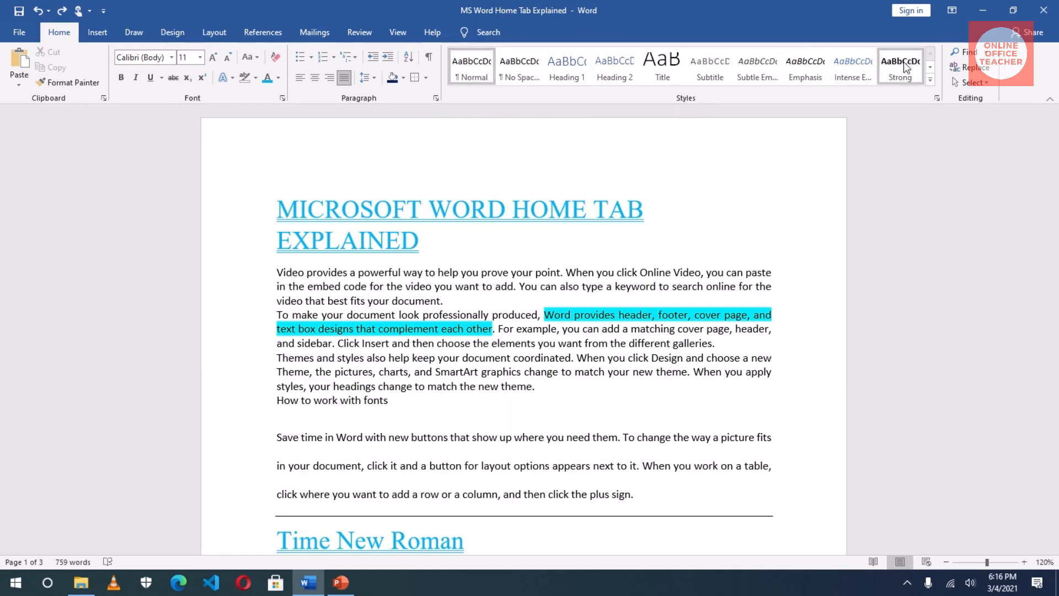
Examine the full set of text styles and preview the Title style on the first body paragraph
{"action": "left_click", "coordinate": [930, 80]}
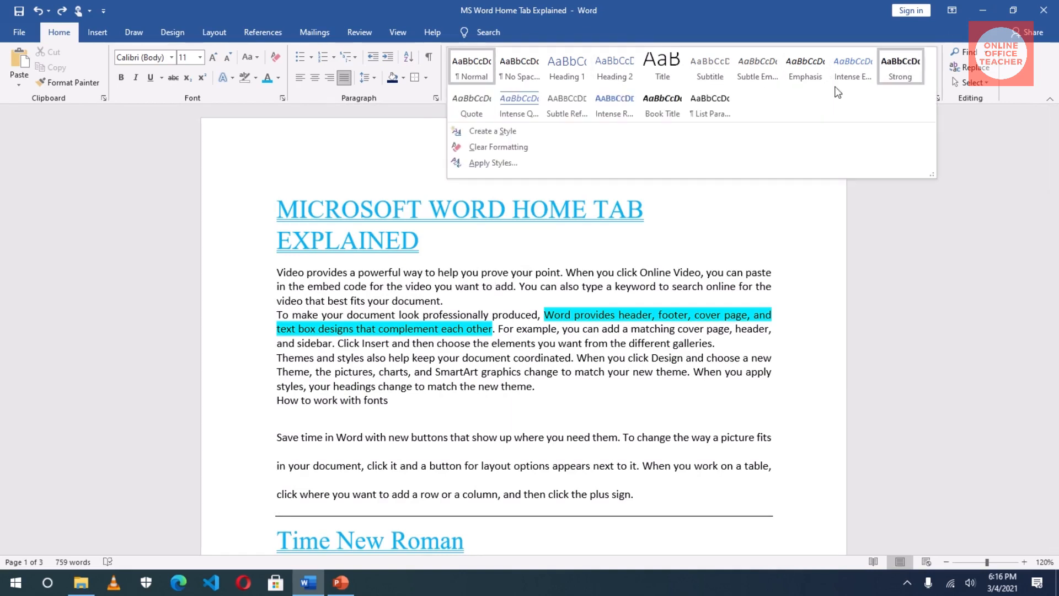
{"action": "left_click", "coordinate": [608, 408]}
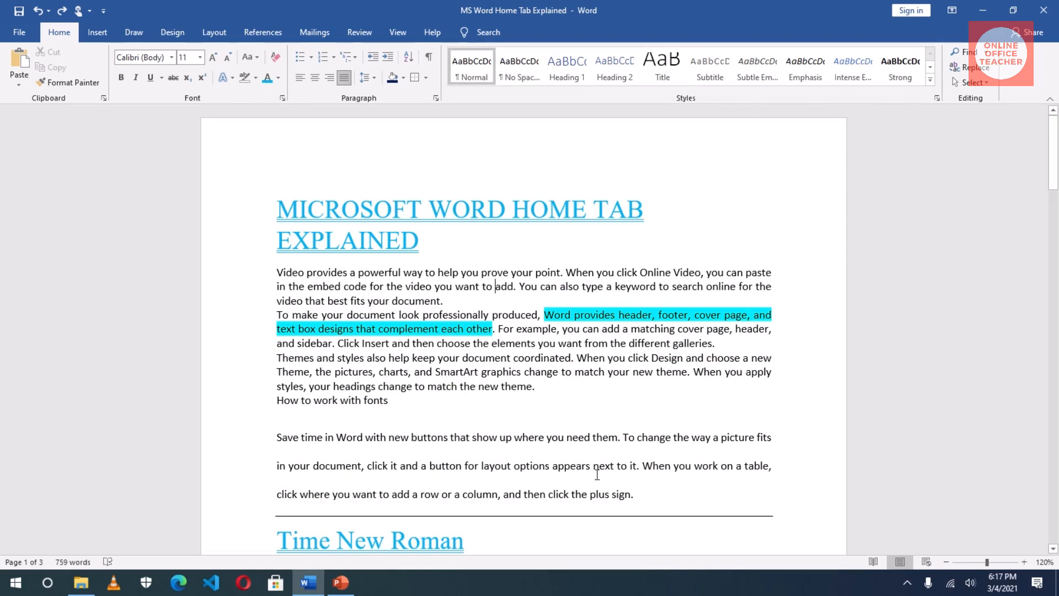
{"action": "triple_click", "coordinate": [375, 286]}
{"action": "triple_click", "coordinate": [374, 285]}
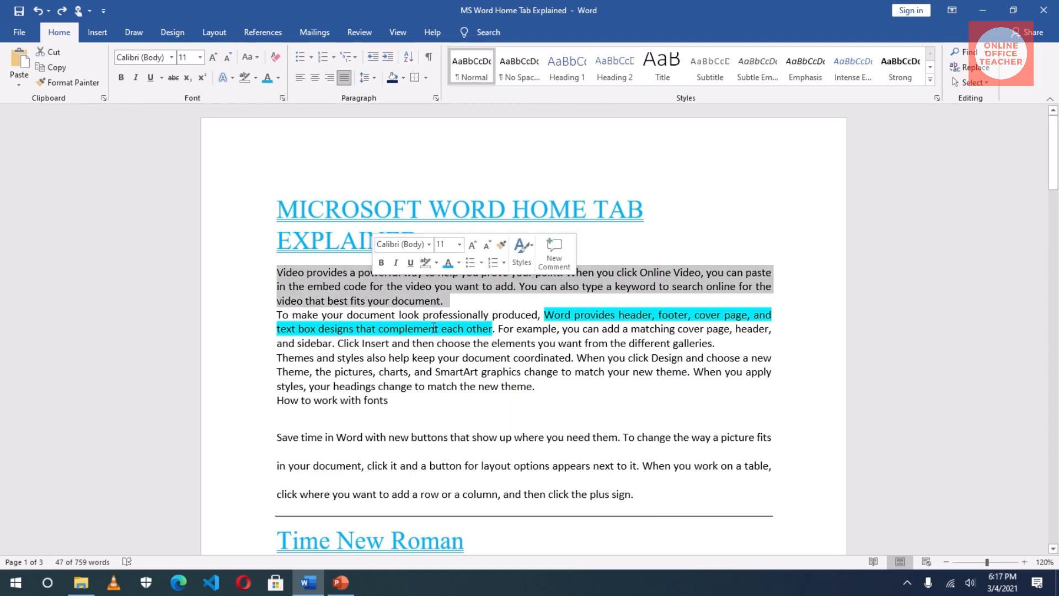
{"action": "left_click", "coordinate": [662, 71]}
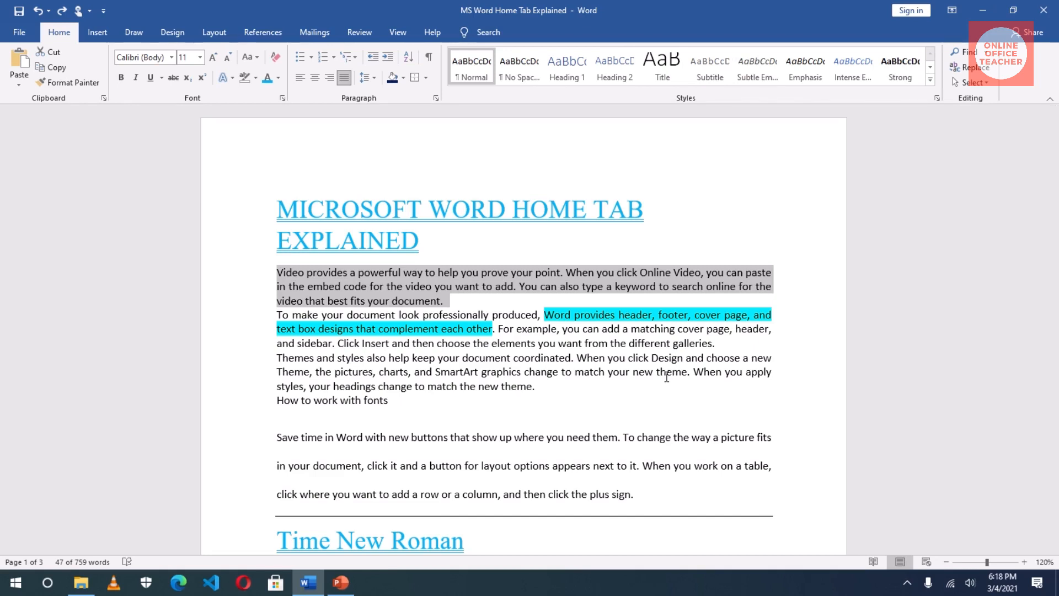
{"action": "left_click", "coordinate": [580, 329]}
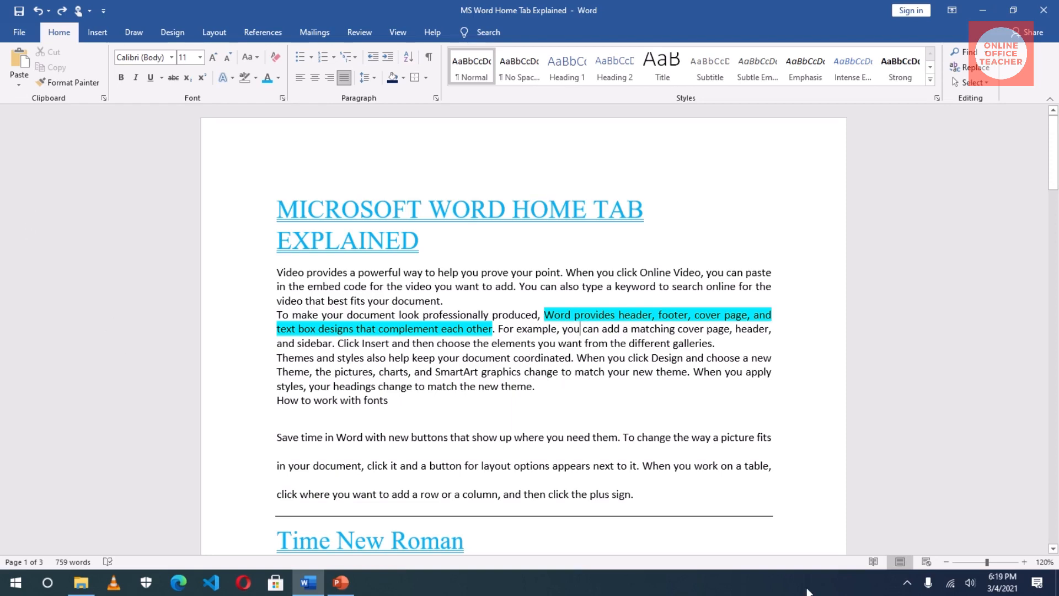
Look up the navigation command through the command search and open the Navigation pane
{"action": "left_click", "coordinate": [490, 34]}
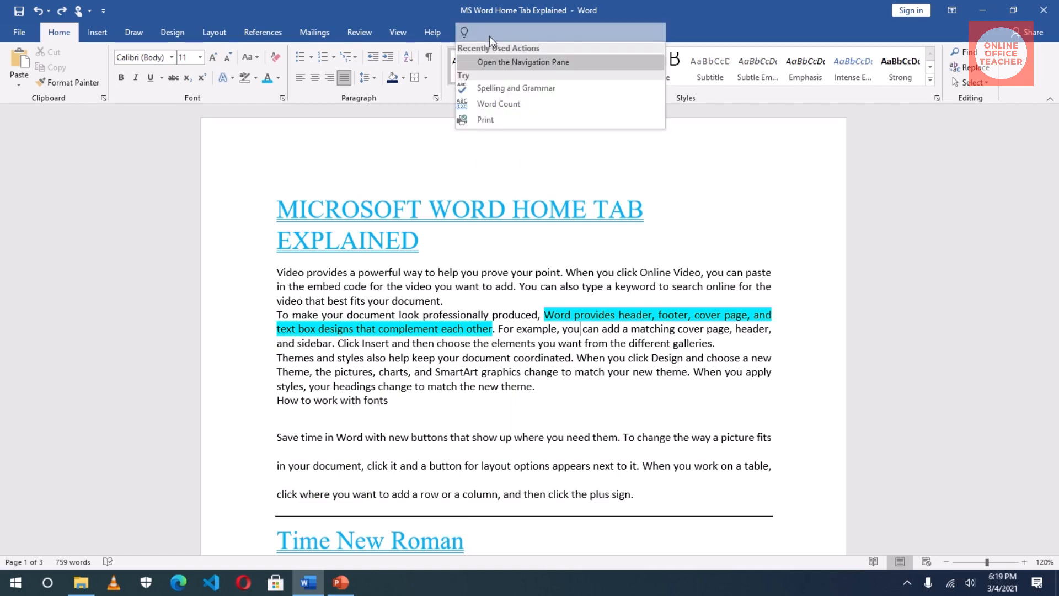
{"action": "type", "text": "na"}
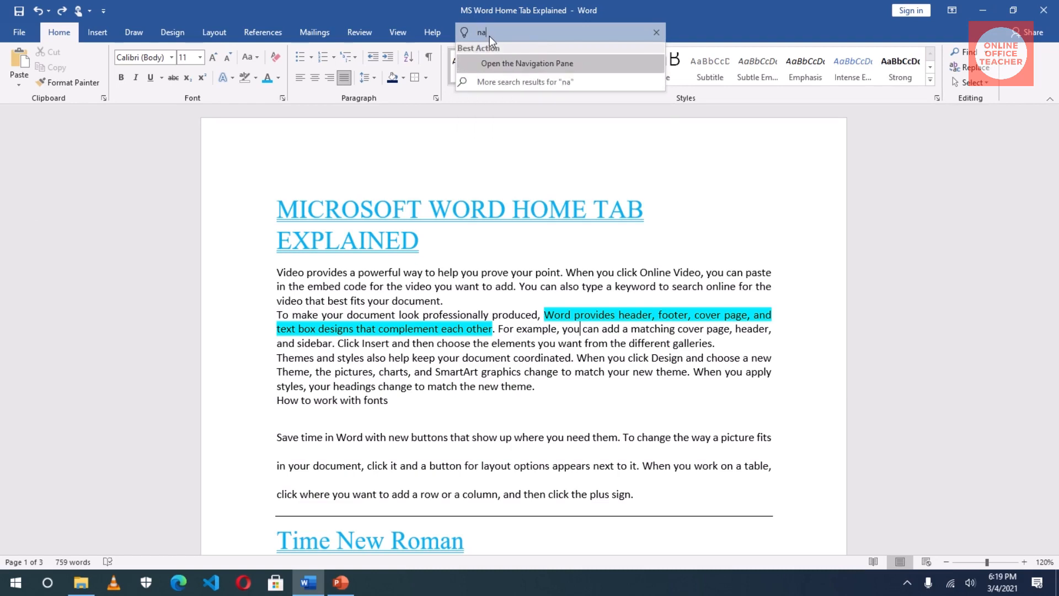
{"action": "type", "text": "vitat"}
{"action": "left_click", "coordinate": [513, 65]}
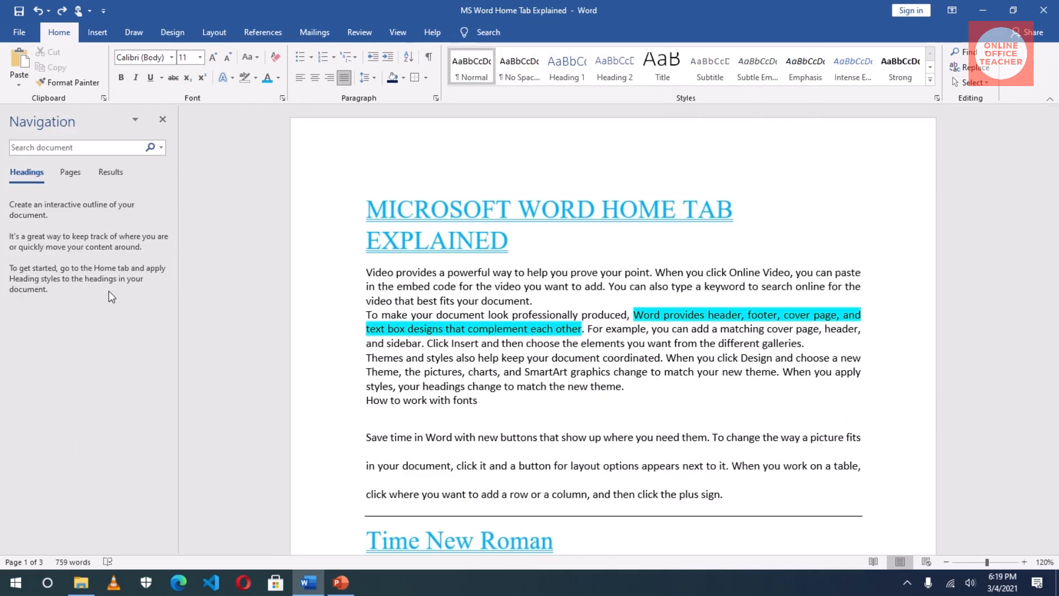
Examine the Pages, Results and Headings views of the Navigation pane
{"action": "left_click", "coordinate": [53, 148]}
{"action": "left_click", "coordinate": [69, 171]}
{"action": "left_click", "coordinate": [109, 173]}
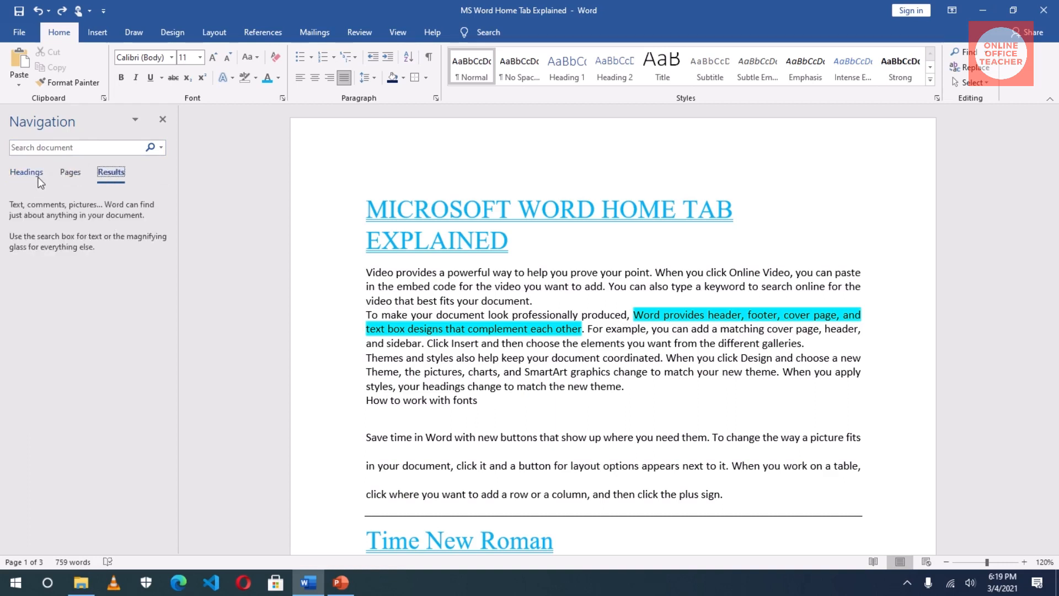
{"action": "left_click", "coordinate": [22, 174]}
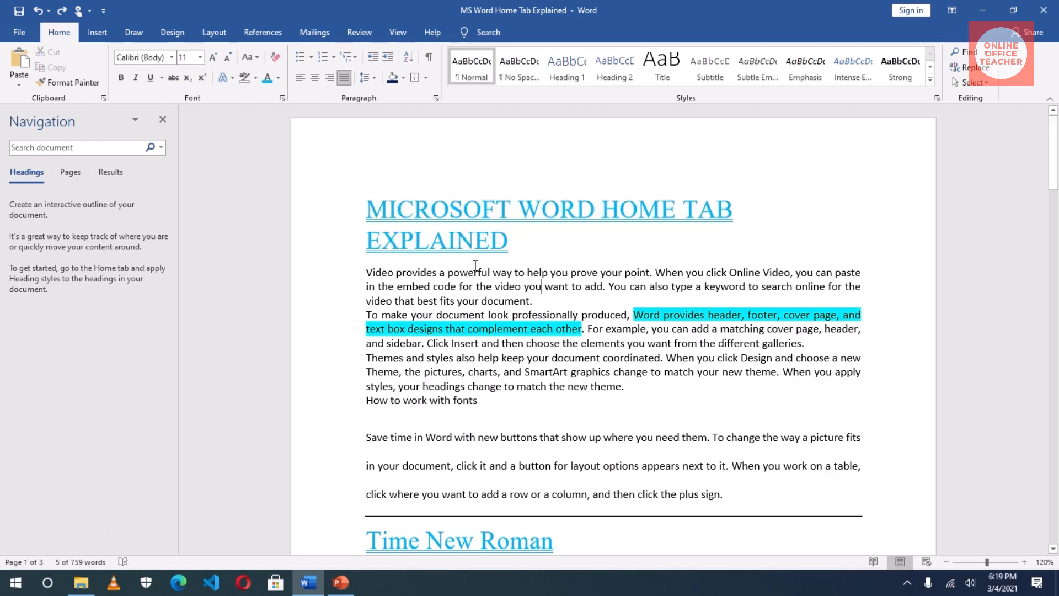
Apply the Heading 1 style to the document title and the Time New Roman line, and jump to each heading through the Navigation pane
{"action": "triple_click", "coordinate": [459, 232]}
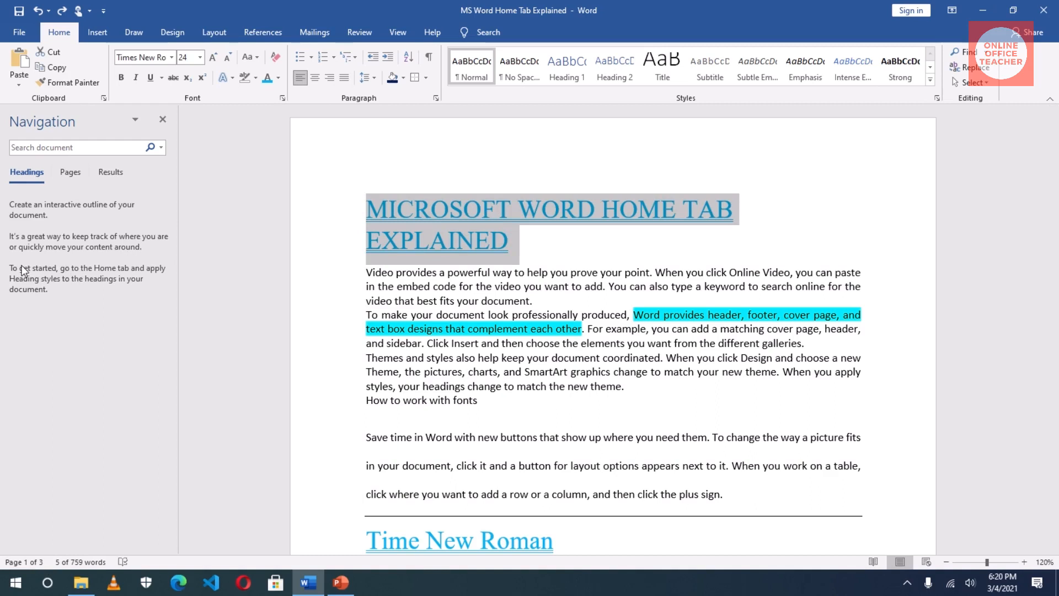
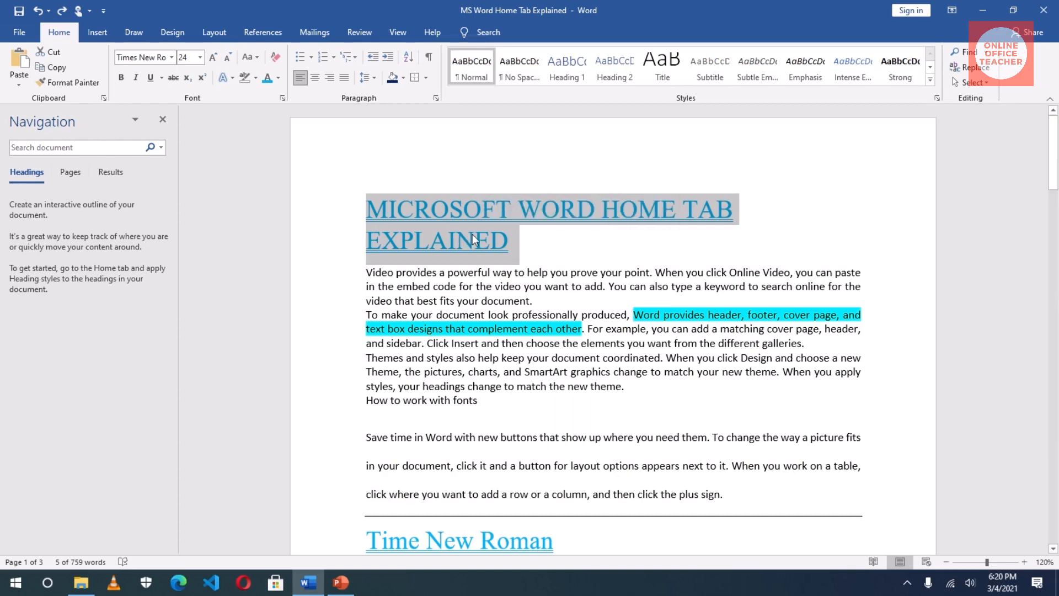
{"action": "left_click", "coordinate": [564, 68]}
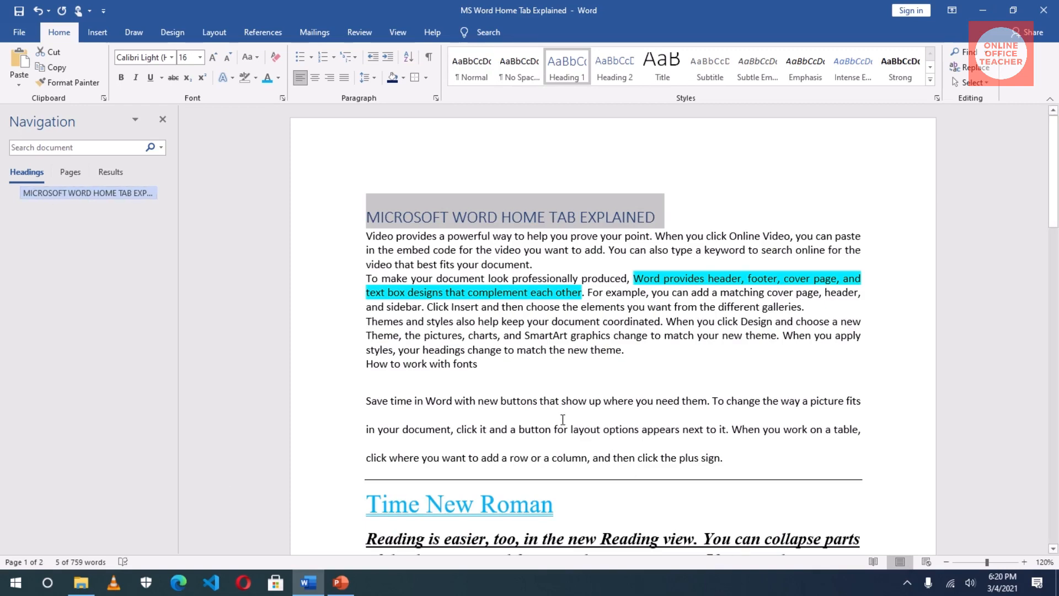
{"action": "scroll", "coordinate": [563, 420], "scroll_direction": "down", "scroll_amount": 4}
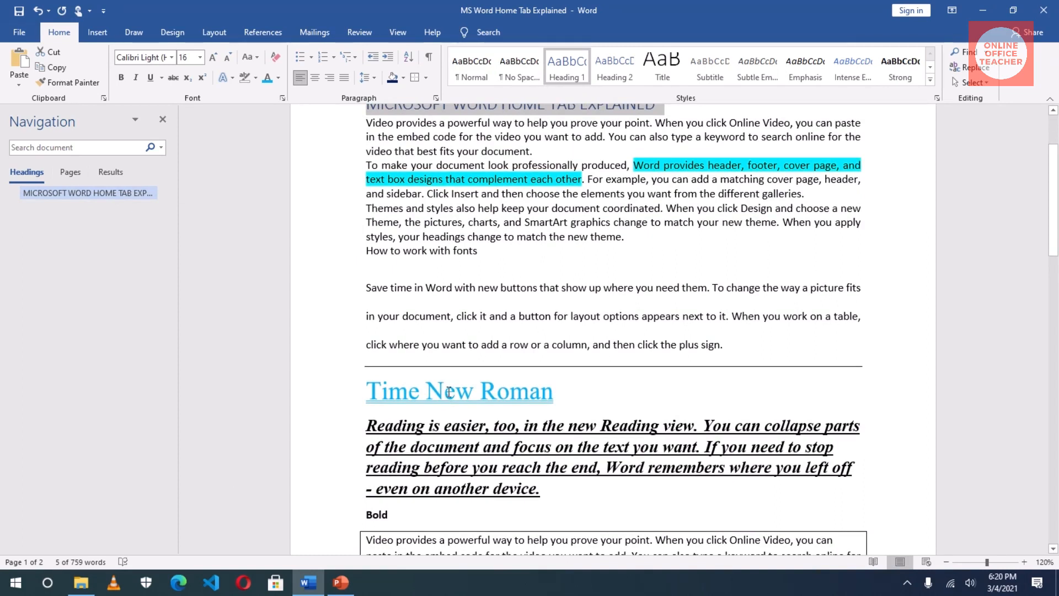
{"action": "left_click", "coordinate": [449, 392]}
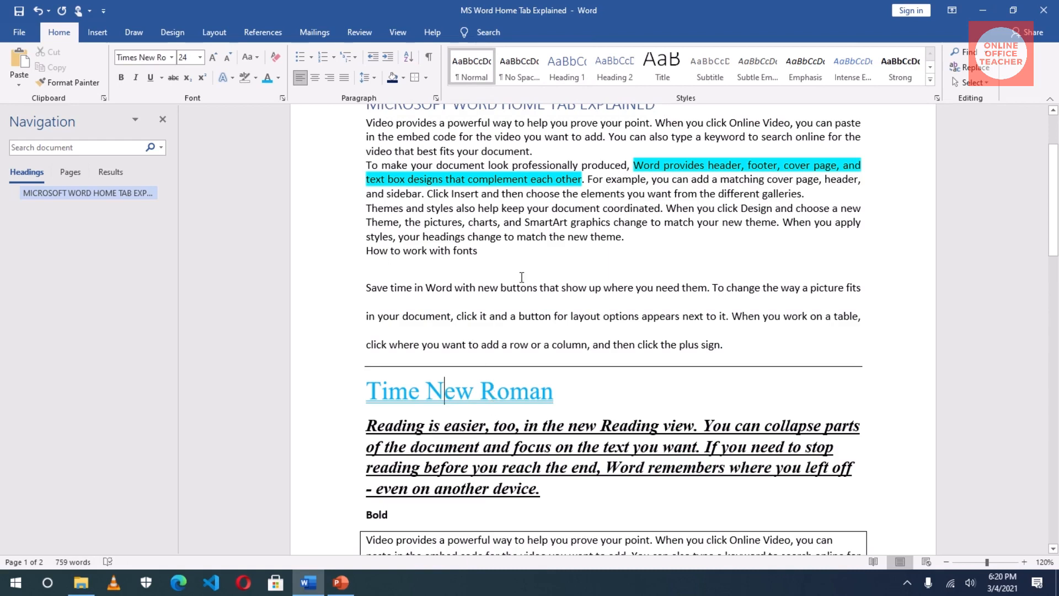
{"action": "left_click", "coordinate": [565, 72]}
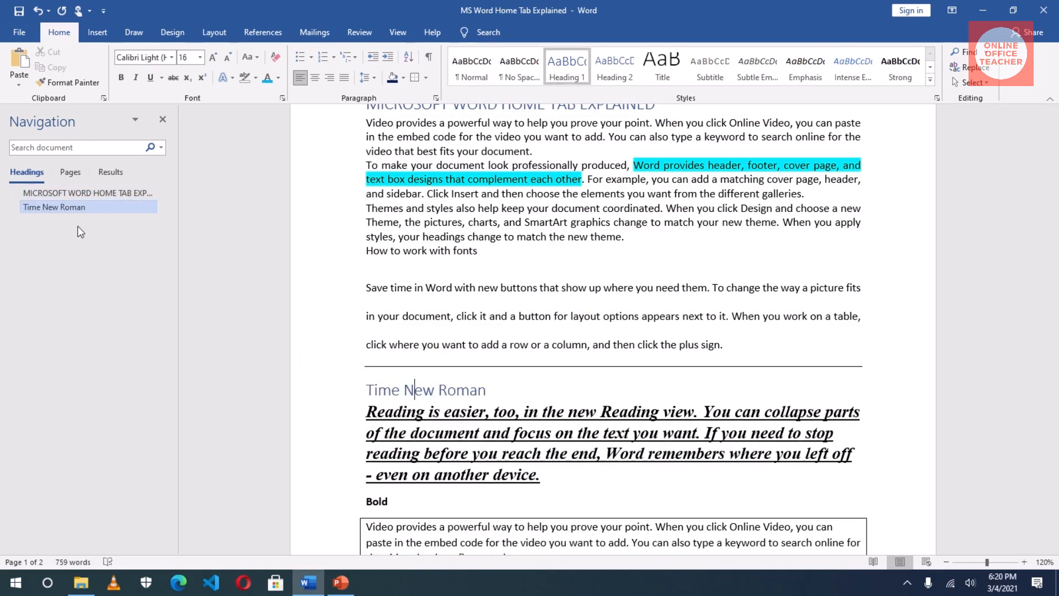
{"action": "left_click", "coordinate": [71, 194]}
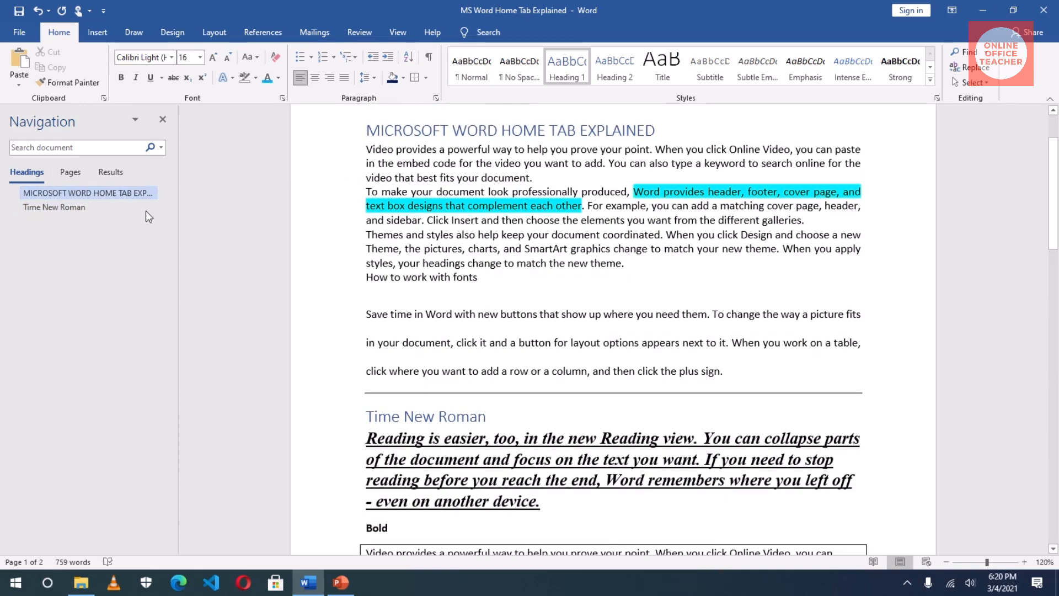
{"action": "left_click", "coordinate": [62, 207]}
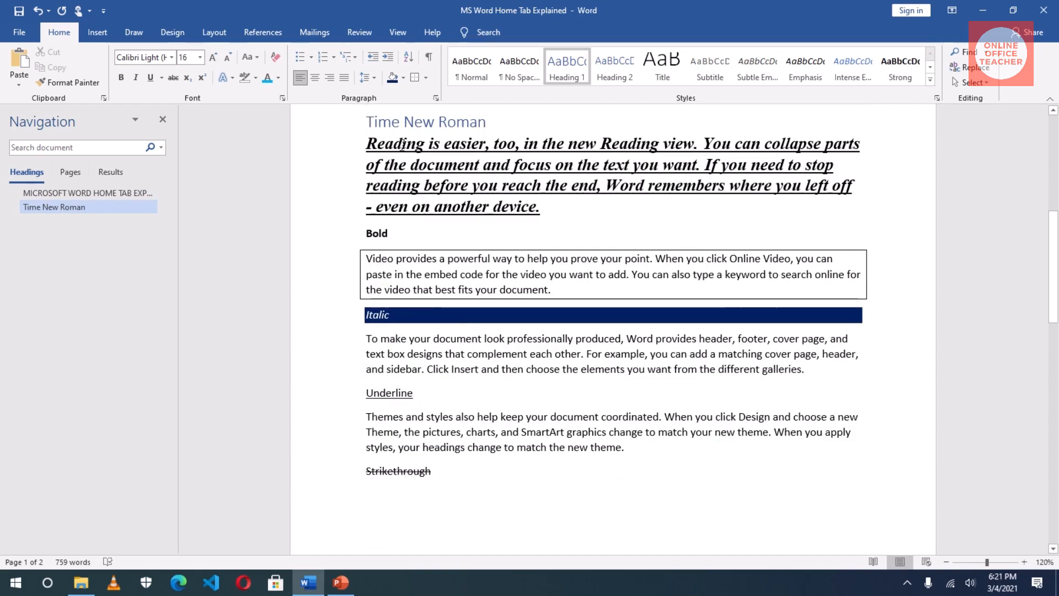
{"action": "left_click", "coordinate": [380, 234]}
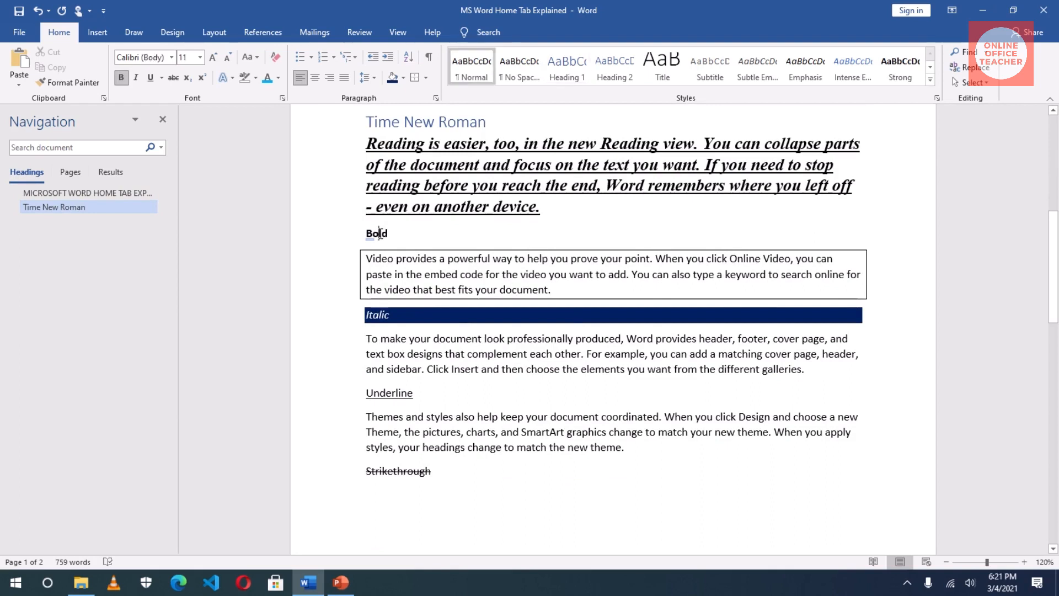
{"action": "left_click", "coordinate": [391, 393]}
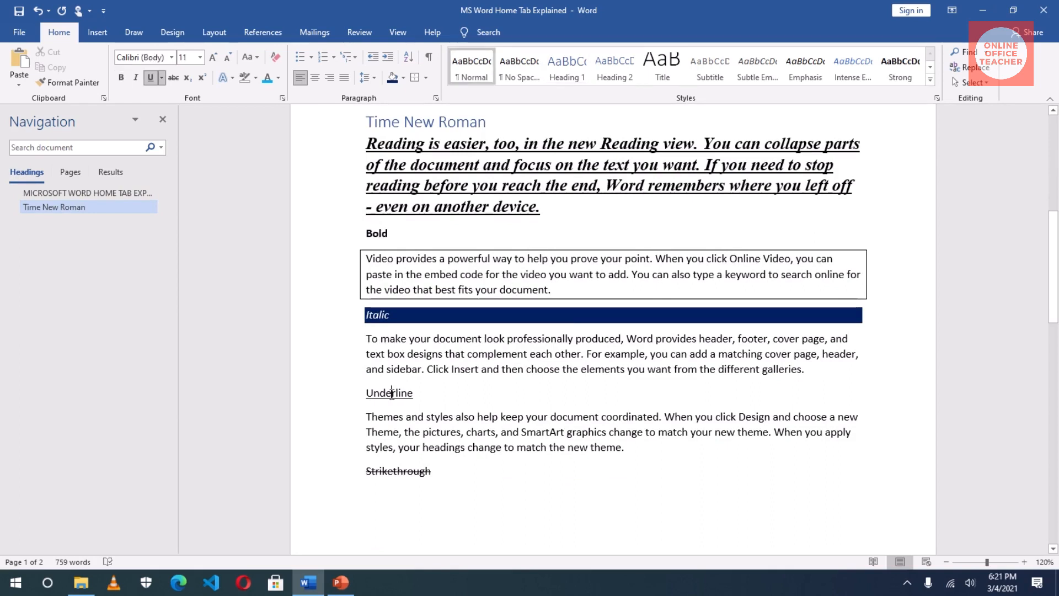
{"action": "left_click", "coordinate": [397, 474]}
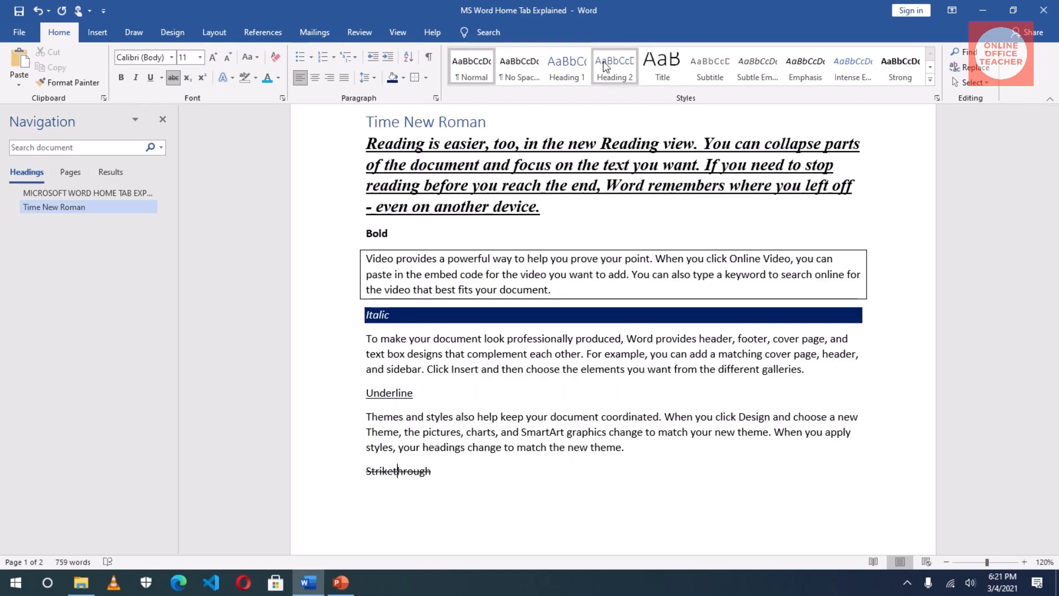
{"action": "left_click", "coordinate": [348, 239]}
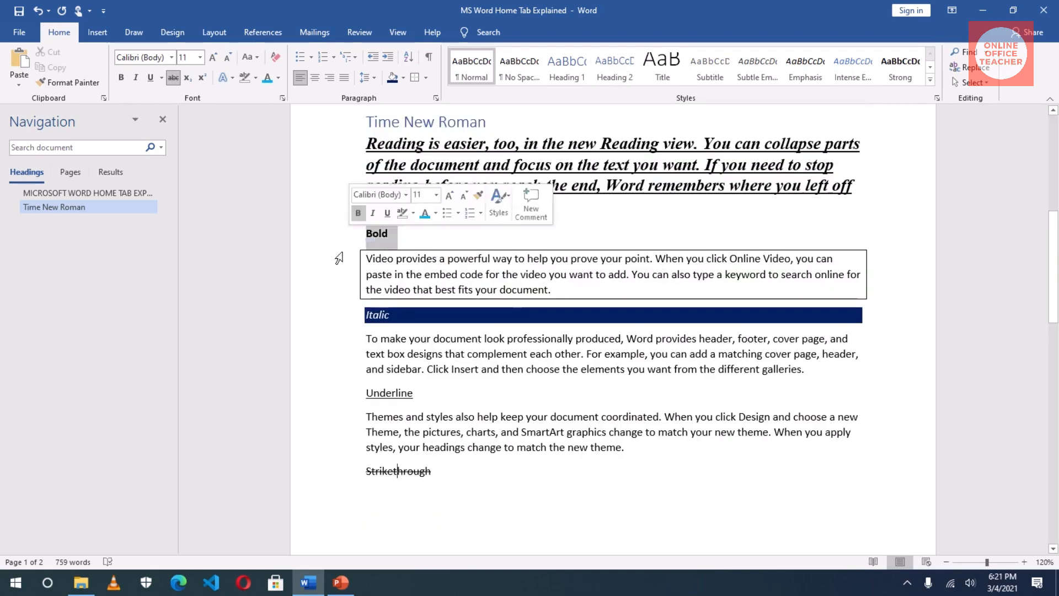
{"action": "left_click", "coordinate": [342, 320]}
{"action": "left_click", "coordinate": [340, 394]}
{"action": "left_click", "coordinate": [342, 473]}
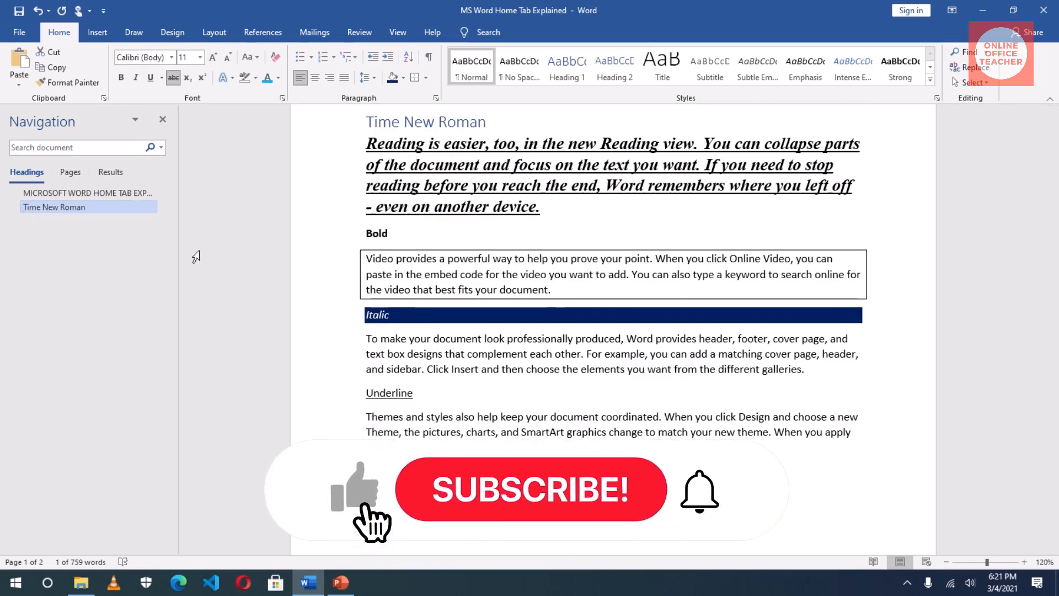
Apply the Heading 2 style to the Bold, Italic, Underline and Strikethrough lines together, and collapse Time New Roman in the heading outline
{"action": "left_click", "coordinate": [379, 244]}
{"action": "double_click", "coordinate": [380, 236]}
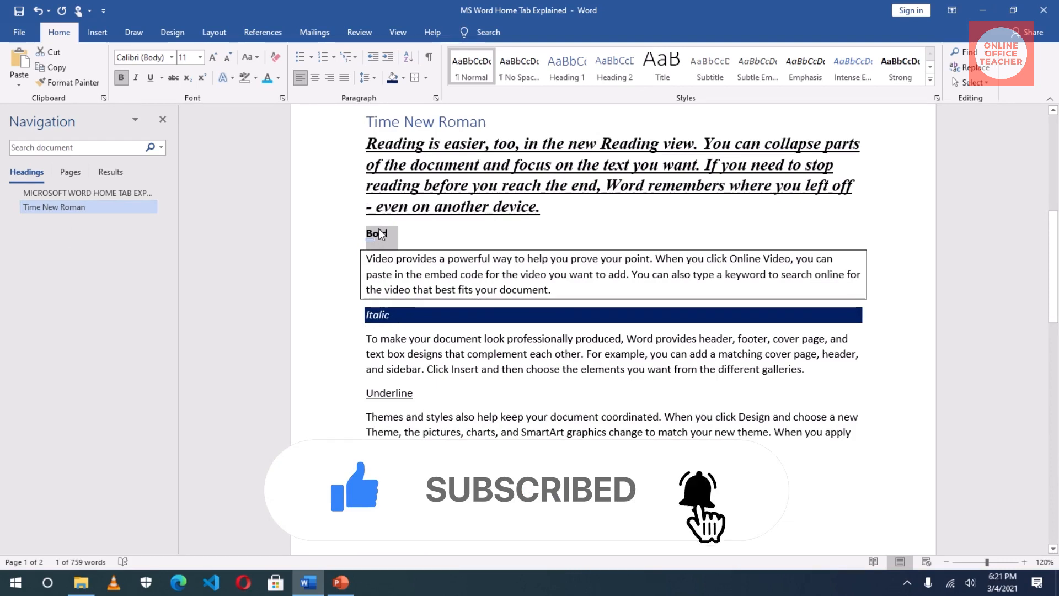
{"action": "left_click", "coordinate": [344, 320], "text": "ctrl"}
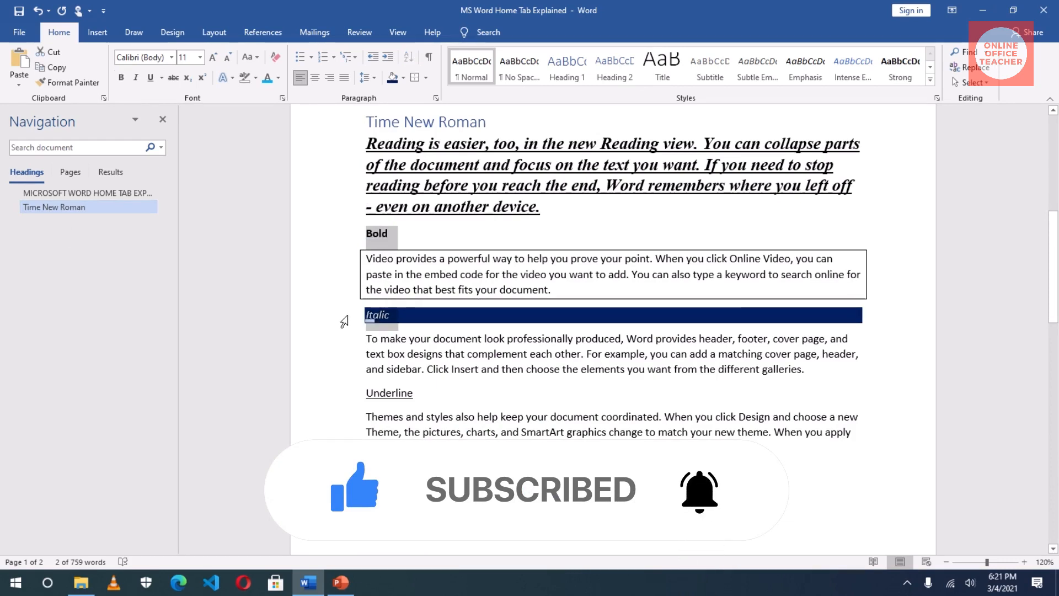
{"action": "left_click", "coordinate": [346, 397], "text": "ctrl"}
{"action": "left_click", "coordinate": [344, 474], "text": "ctrl"}
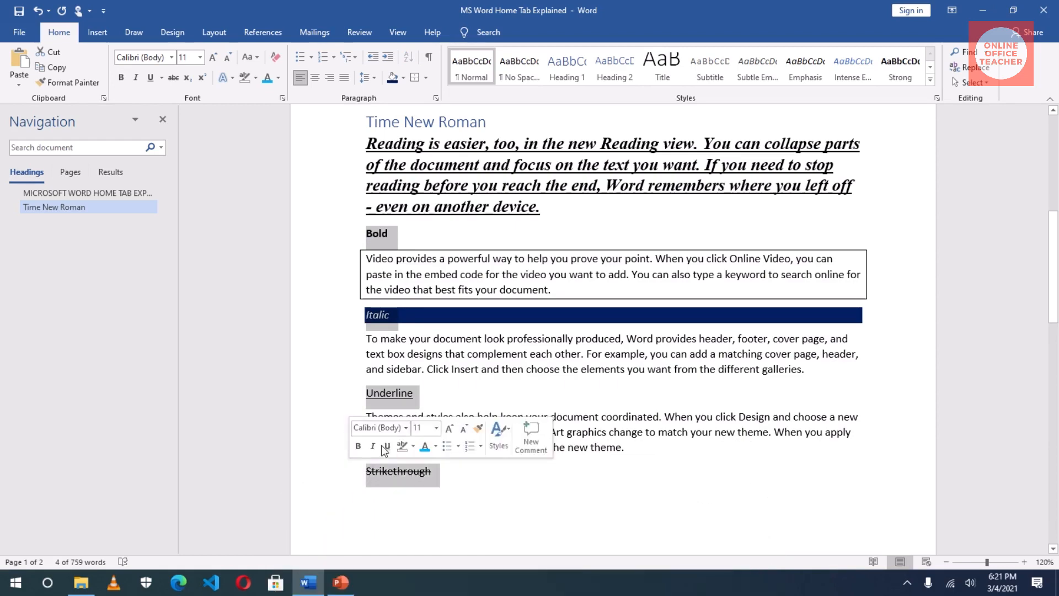
{"action": "left_click", "coordinate": [622, 66]}
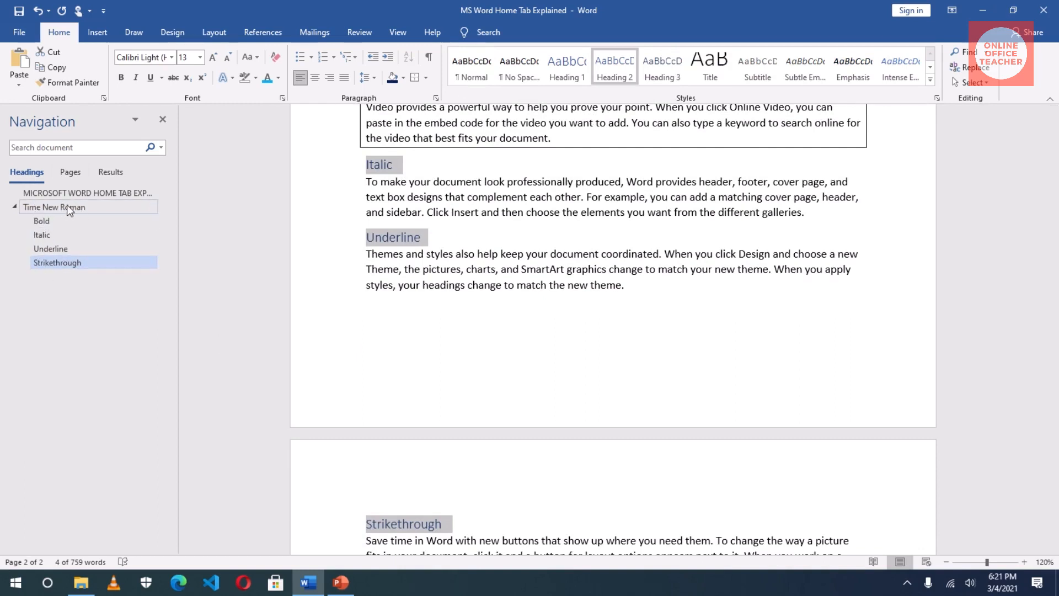
{"action": "left_click", "coordinate": [15, 207]}
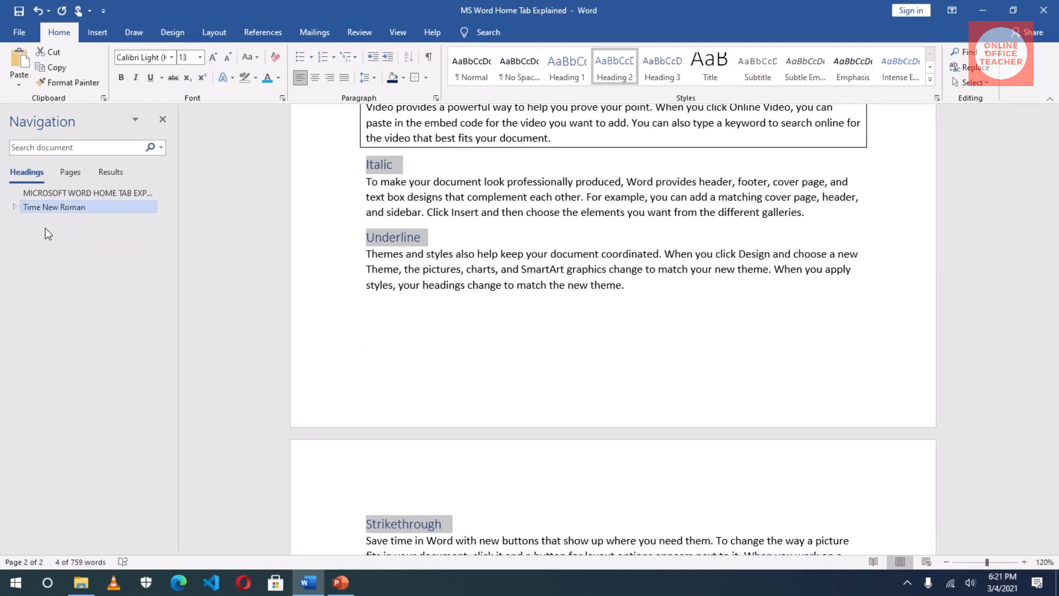
Replace the line "Microsoft word home tab explained" above the bulleted list with "Bullets and numbering" and give it the Heading 1 style
{"action": "scroll", "coordinate": [605, 303], "scroll_direction": "down", "scroll_amount": 6}
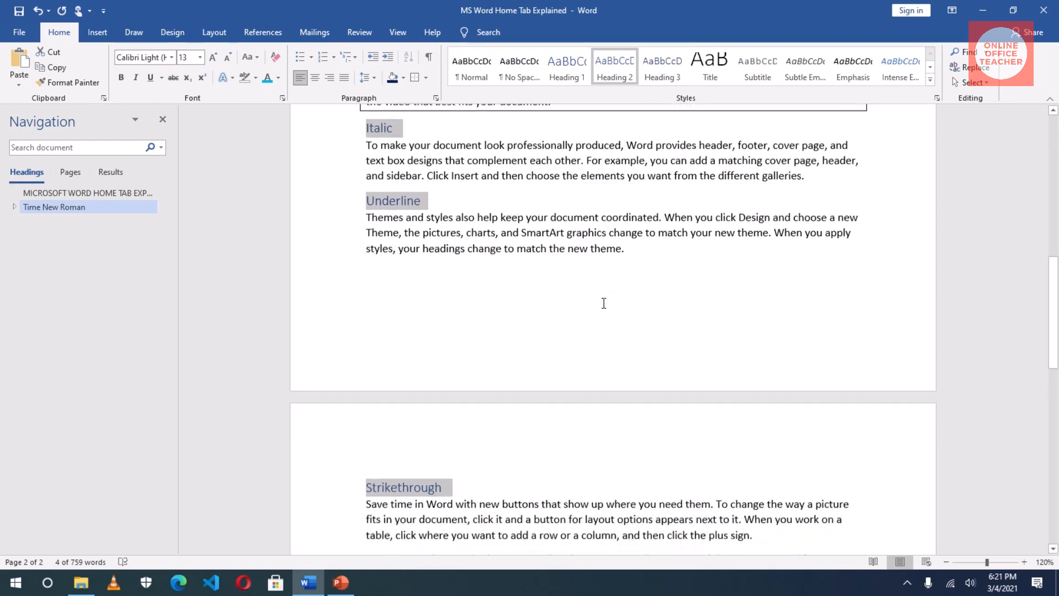
{"action": "scroll", "coordinate": [603, 302], "scroll_direction": "down", "scroll_amount": 4}
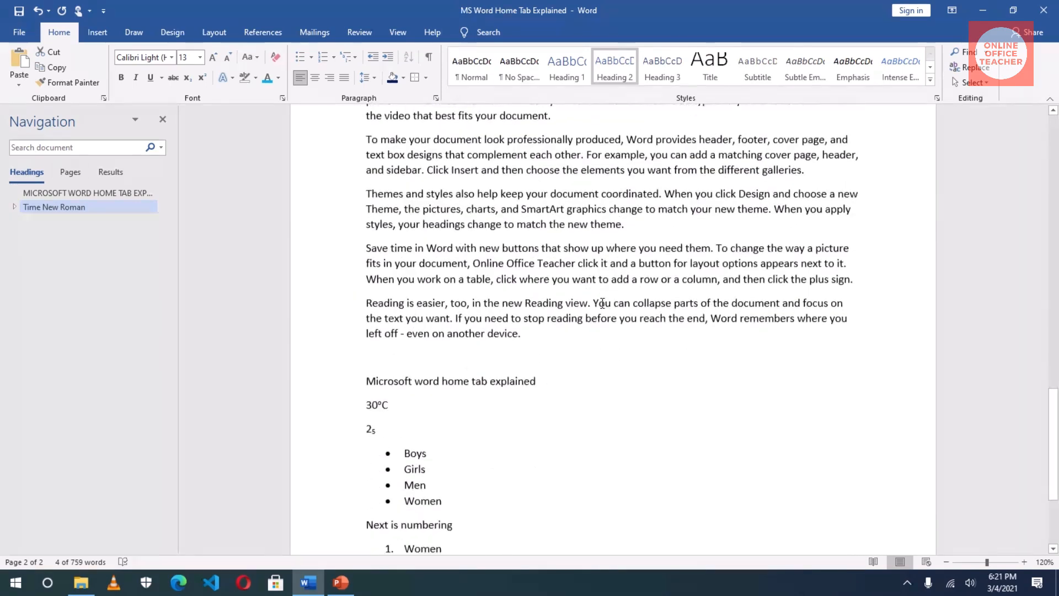
{"action": "left_click", "coordinate": [429, 380]}
{"action": "double_click", "coordinate": [430, 380]}
{"action": "scroll", "coordinate": [482, 390], "scroll_direction": "up", "scroll_amount": 1}
{"action": "scroll", "coordinate": [480, 386], "scroll_direction": "down", "scroll_amount": 2}
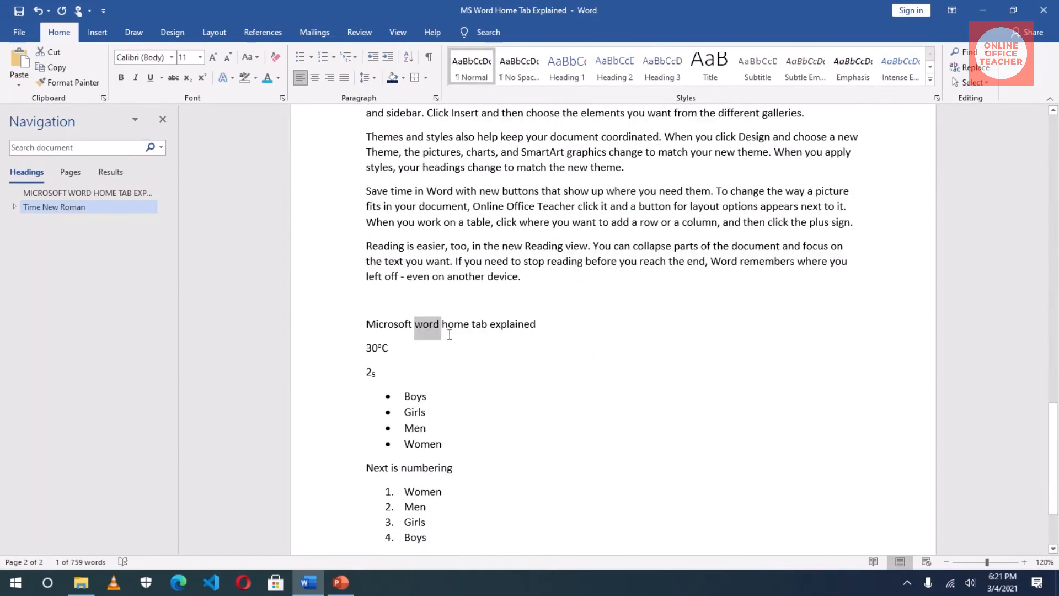
{"action": "double_click", "coordinate": [448, 327]}
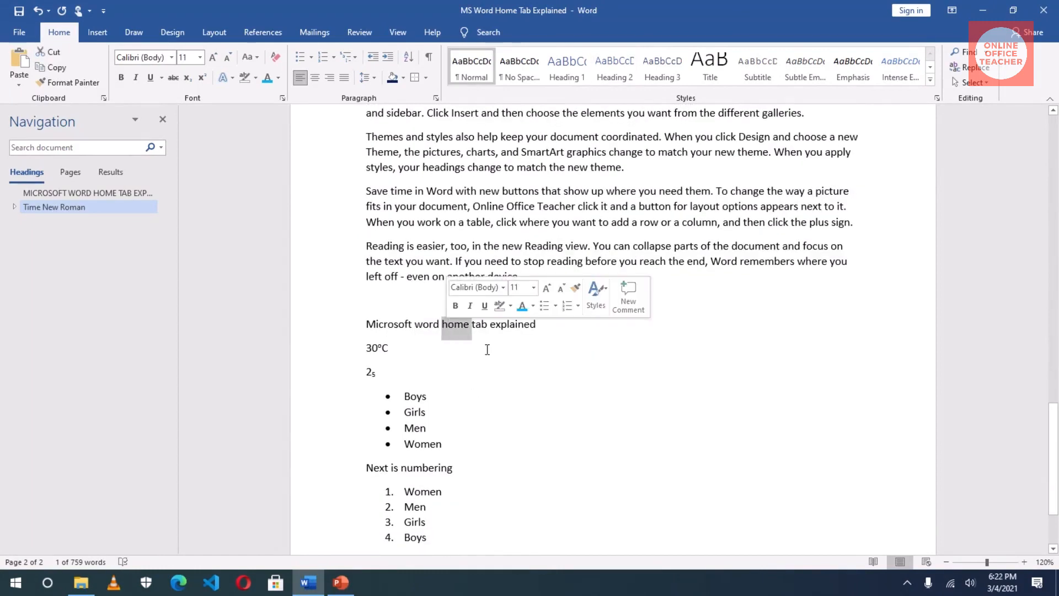
{"action": "double_click", "coordinate": [430, 326]}
{"action": "triple_click", "coordinate": [435, 326]}
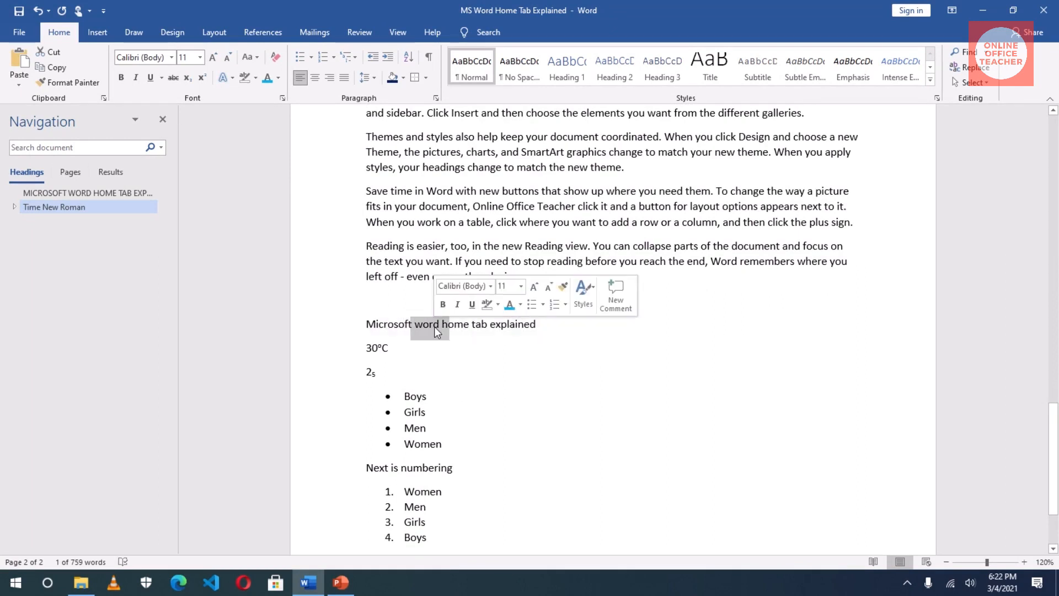
{"action": "scroll", "coordinate": [641, 288], "scroll_direction": "down", "scroll_amount": 2}
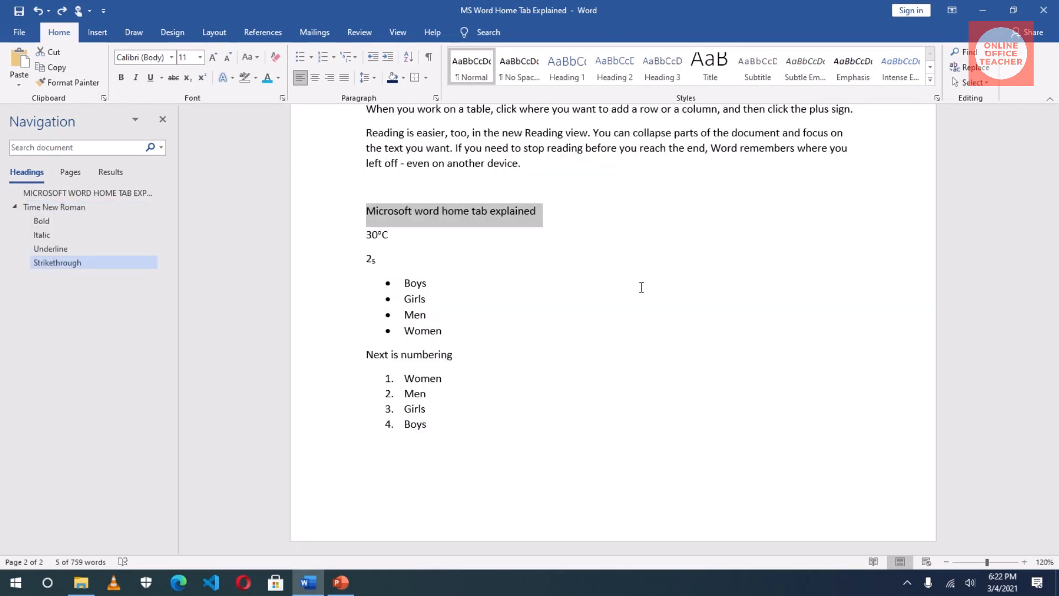
{"action": "type", "text": "bullets and numbering"}
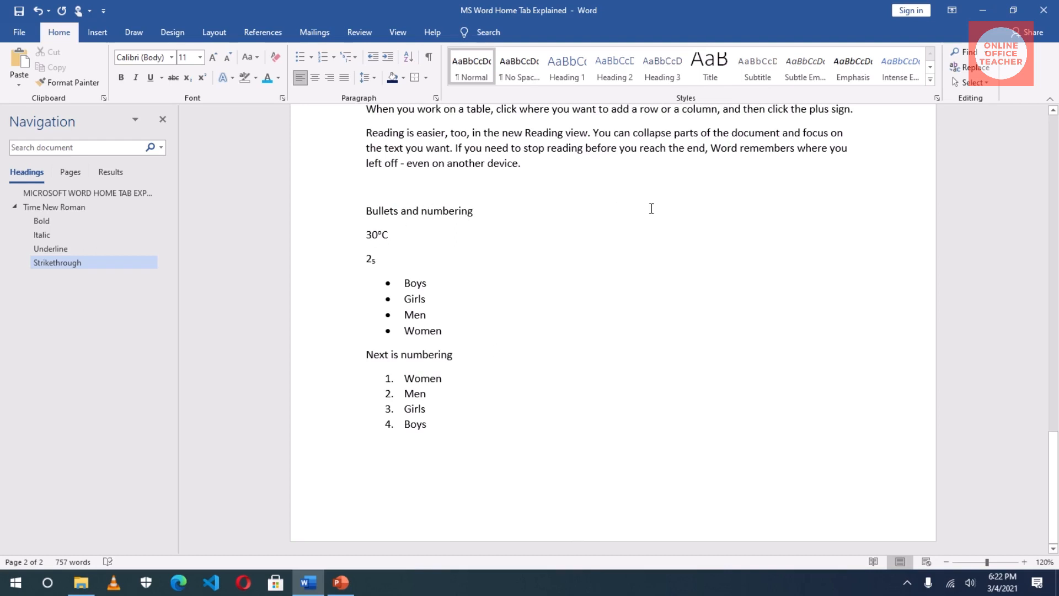
{"action": "left_click", "coordinate": [567, 66]}
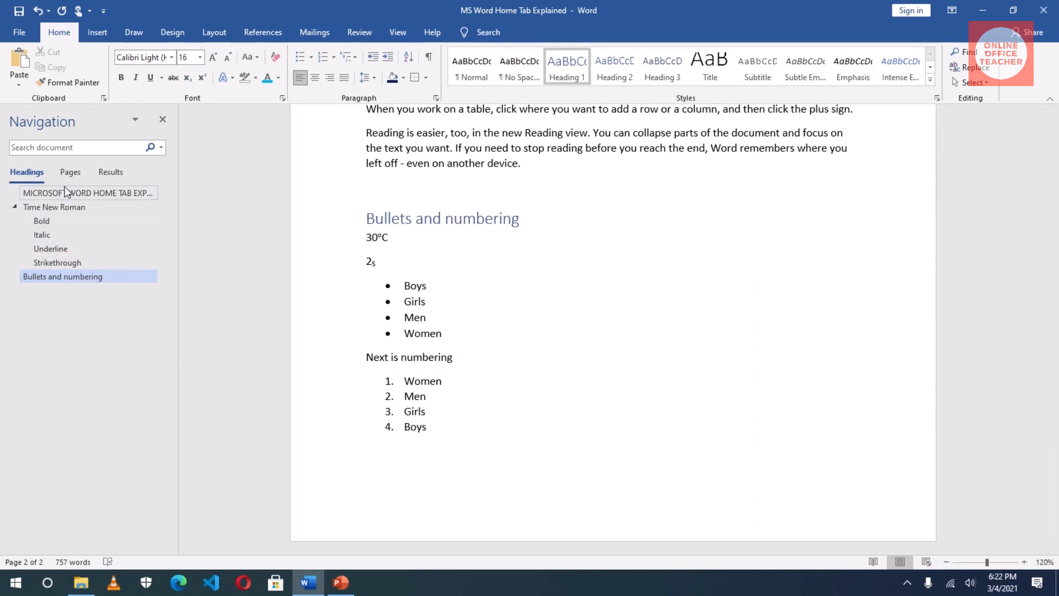
Collapse and expand the Time New Roman subheadings, and go to the Bold section and the document title through the heading outline
{"action": "left_click", "coordinate": [15, 207]}
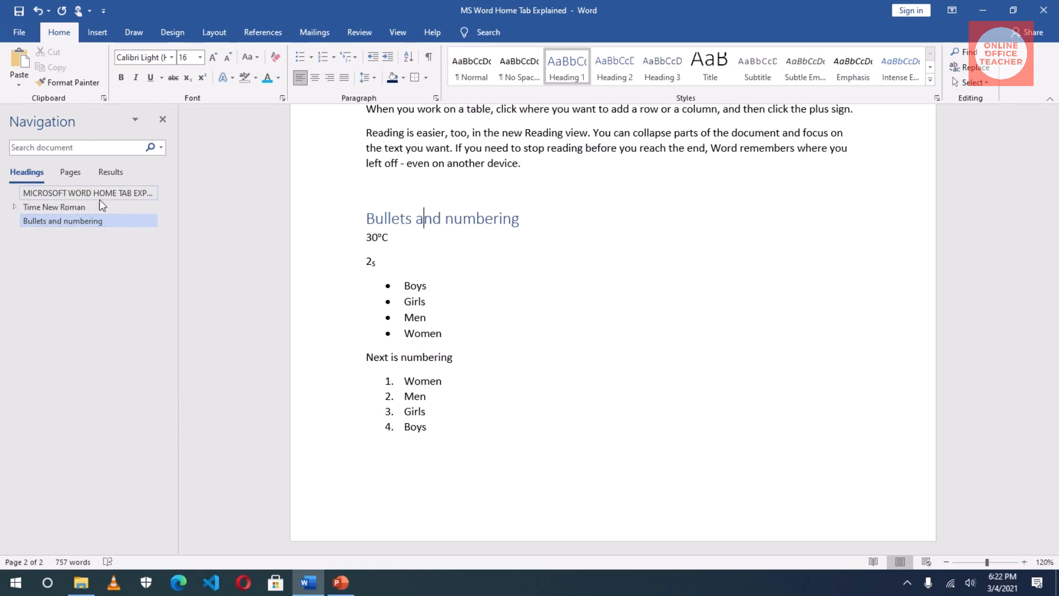
{"action": "left_click", "coordinate": [15, 207]}
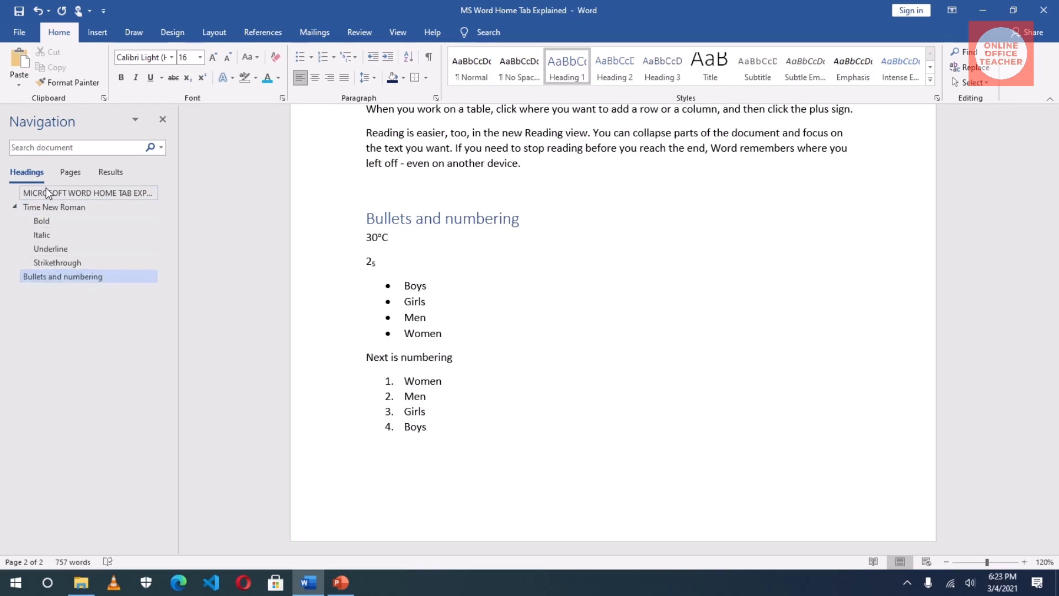
{"action": "left_click", "coordinate": [42, 221]}
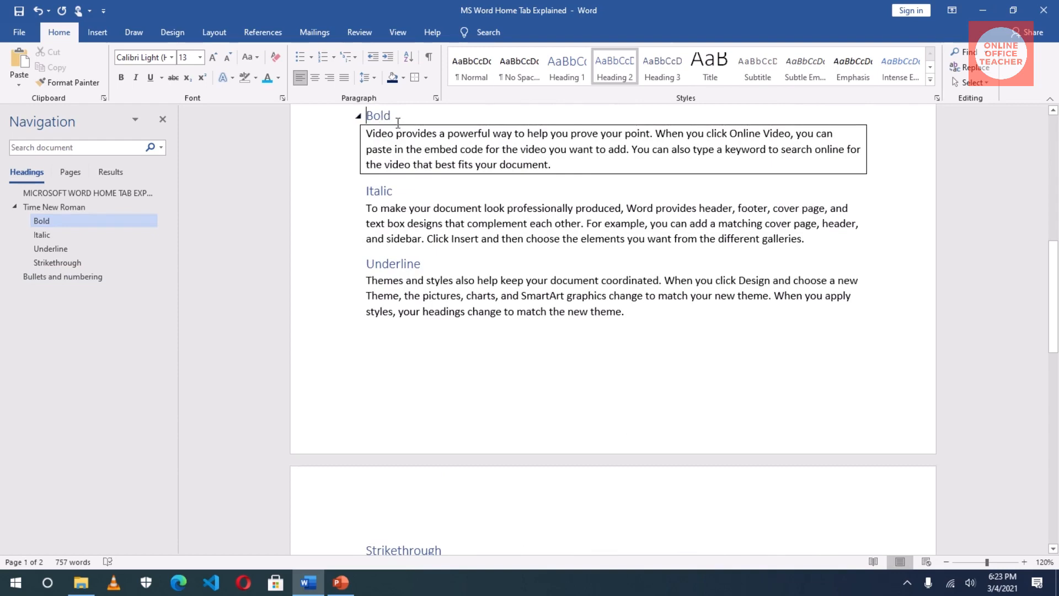
{"action": "left_click", "coordinate": [60, 193]}
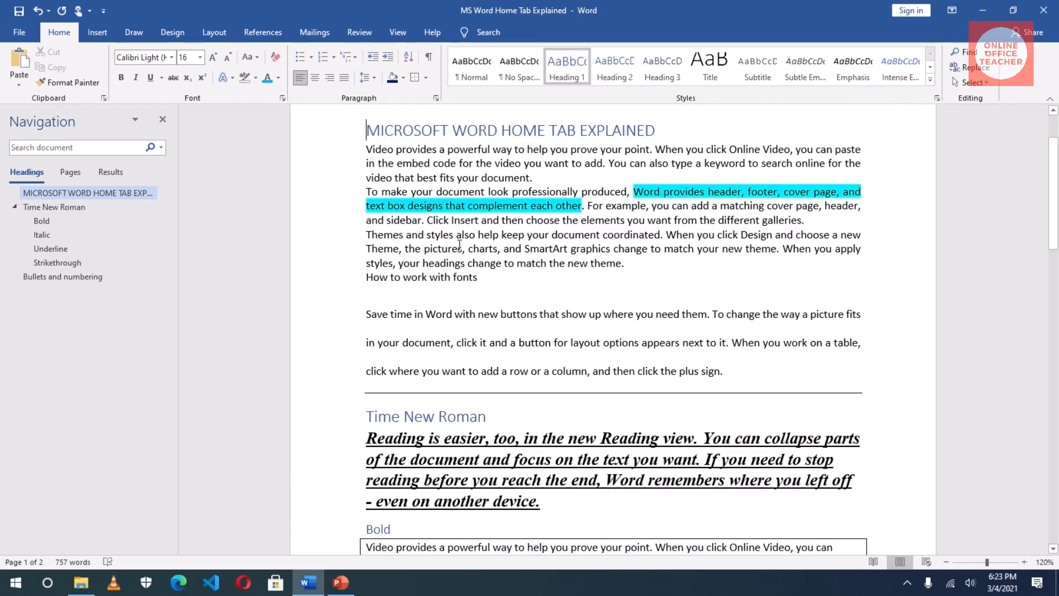
{"action": "left_click", "coordinate": [15, 207]}
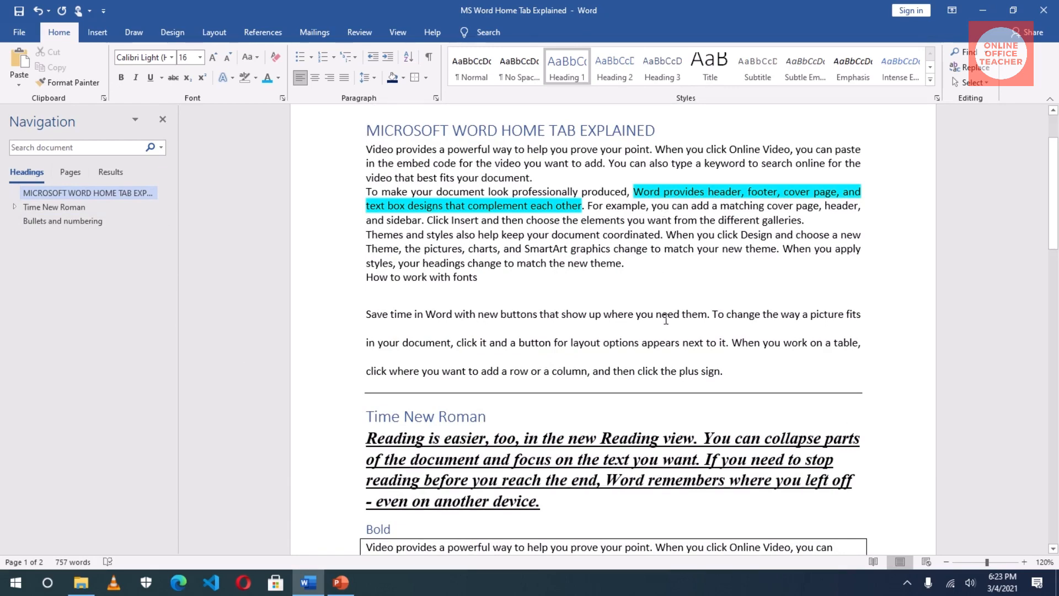
{"action": "scroll", "coordinate": [664, 319], "scroll_direction": "down", "scroll_amount": 3}
{"action": "scroll", "coordinate": [664, 318], "scroll_direction": "down", "scroll_amount": 10}
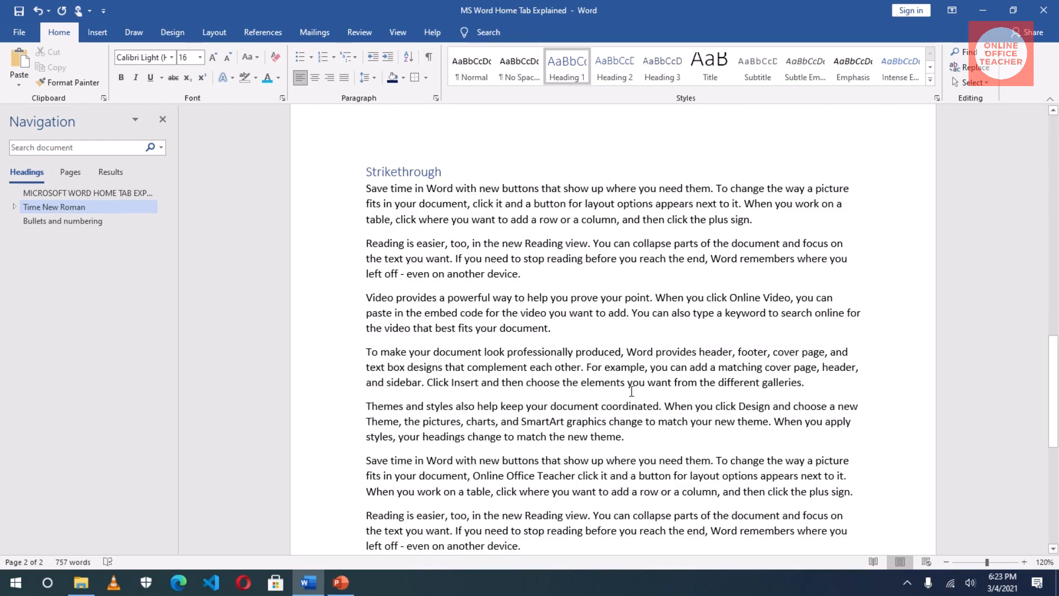
{"action": "left_click", "coordinate": [97, 33]}
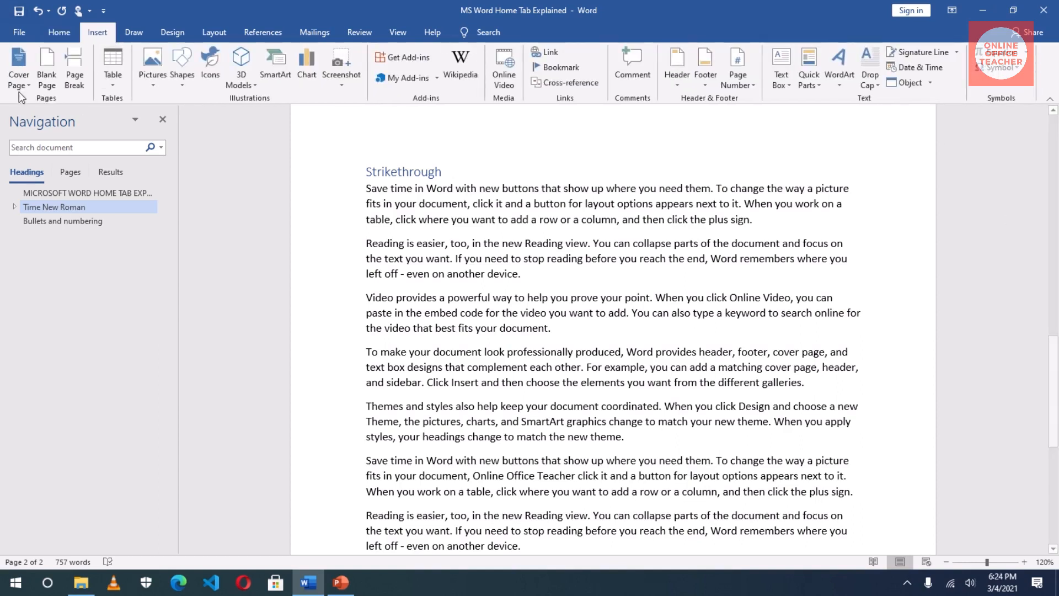
{"action": "left_click", "coordinate": [65, 32]}
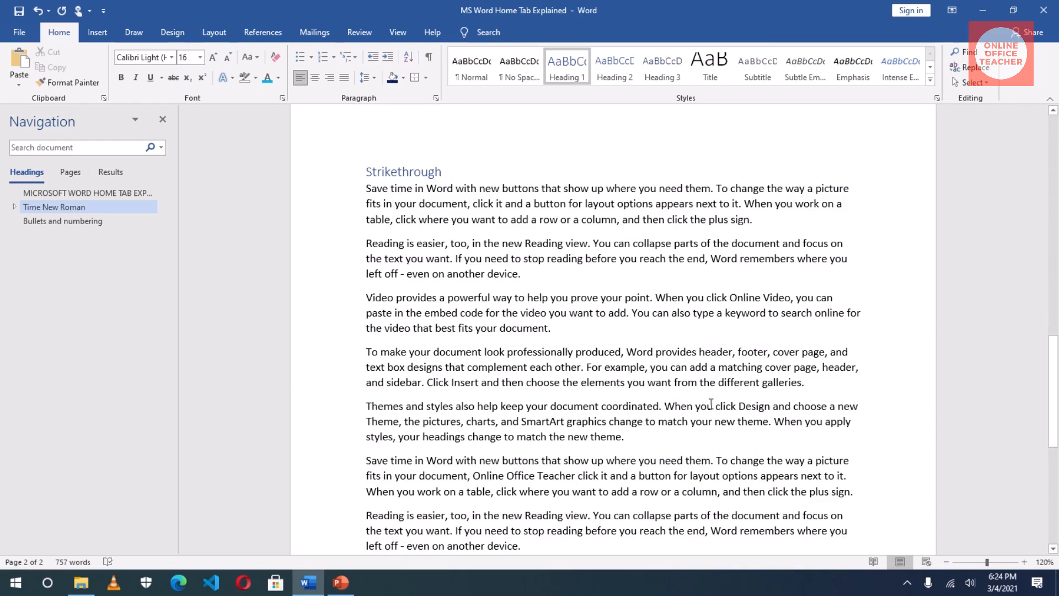
Search the document for "online office teacher"
{"action": "left_click", "coordinate": [963, 55]}
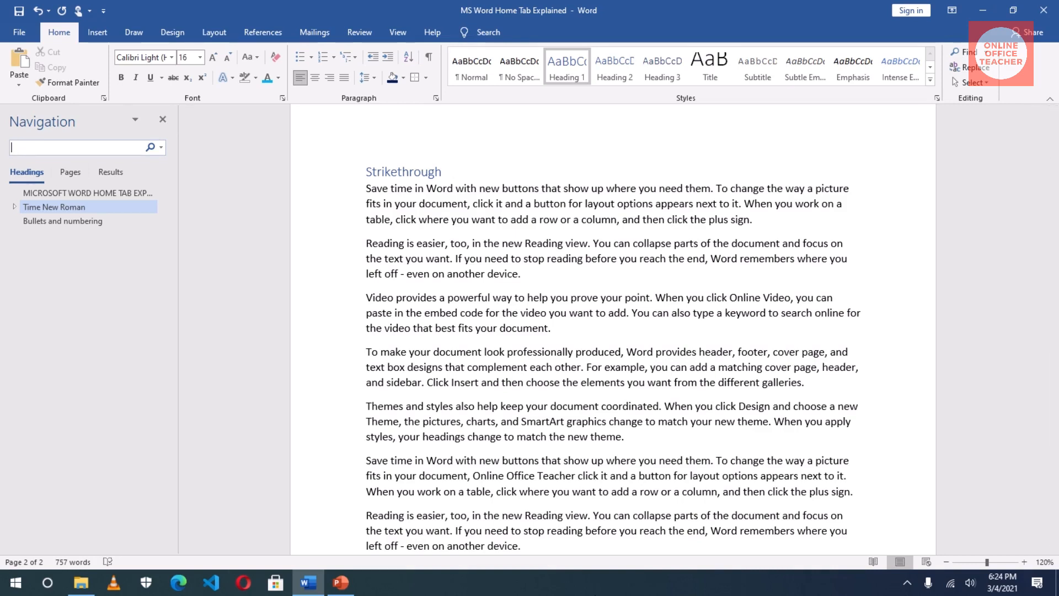
{"action": "type", "text": "online office teacher"}
{"action": "key", "text": "Return"}
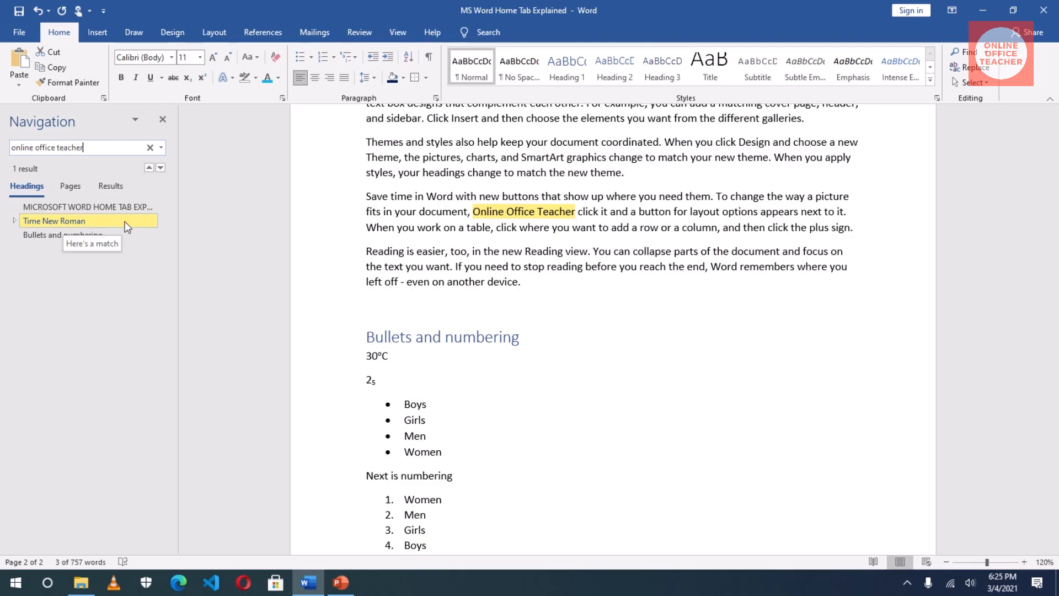
Look through the document from the highlighted match up to the Time New Roman section, and clear the search
{"action": "scroll", "coordinate": [473, 250], "scroll_direction": "up", "scroll_amount": 2}
{"action": "scroll", "coordinate": [473, 250], "scroll_direction": "up", "scroll_amount": 5}
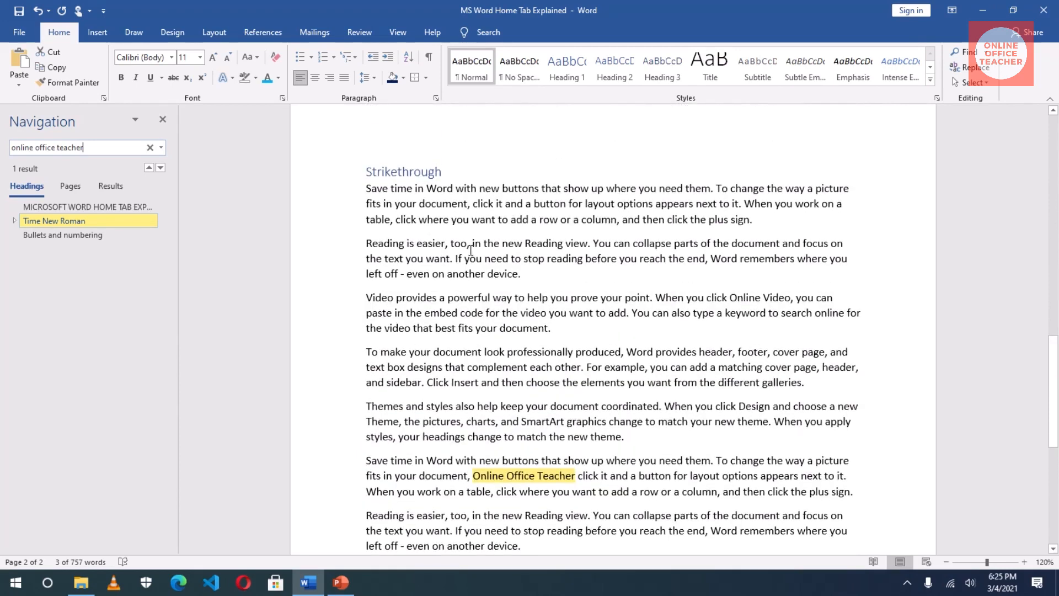
{"action": "scroll", "coordinate": [470, 250], "scroll_direction": "up", "scroll_amount": 5}
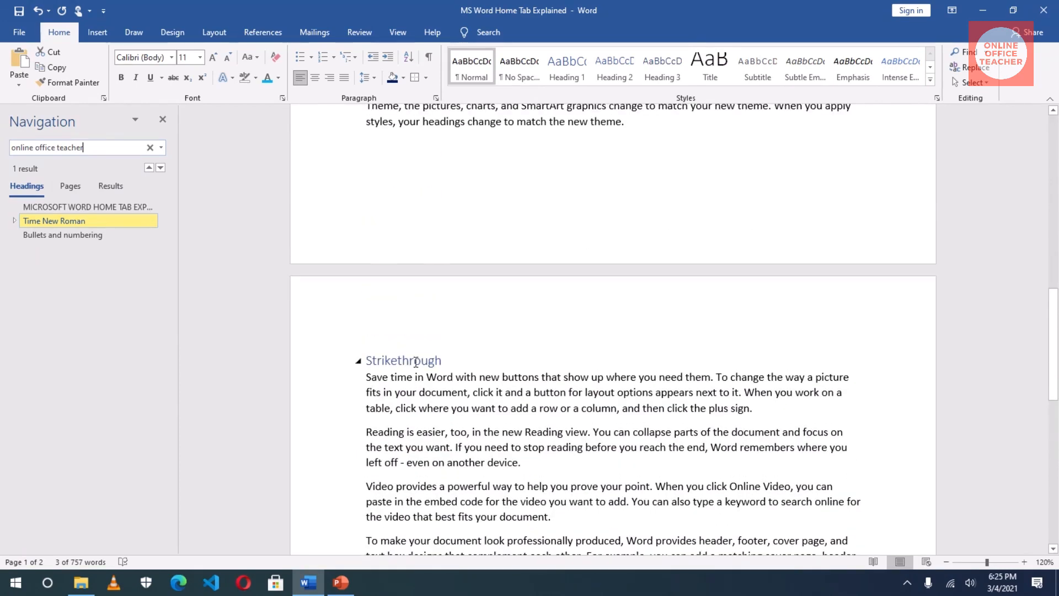
{"action": "scroll", "coordinate": [408, 259], "scroll_direction": "up", "scroll_amount": 5}
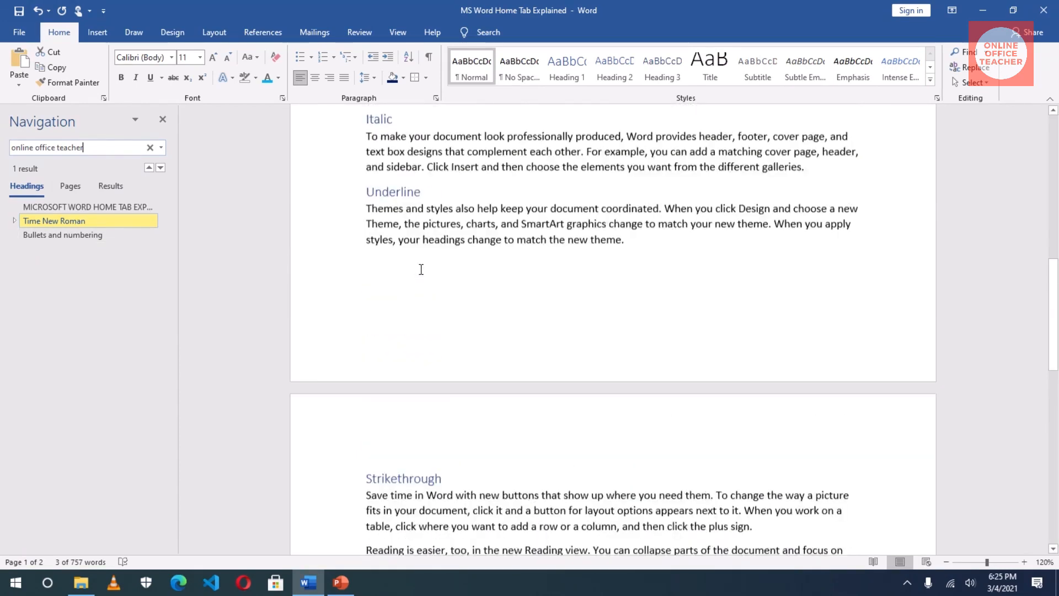
{"action": "scroll", "coordinate": [417, 219], "scroll_direction": "up", "scroll_amount": 3}
{"action": "scroll", "coordinate": [417, 219], "scroll_direction": "up", "scroll_amount": 2}
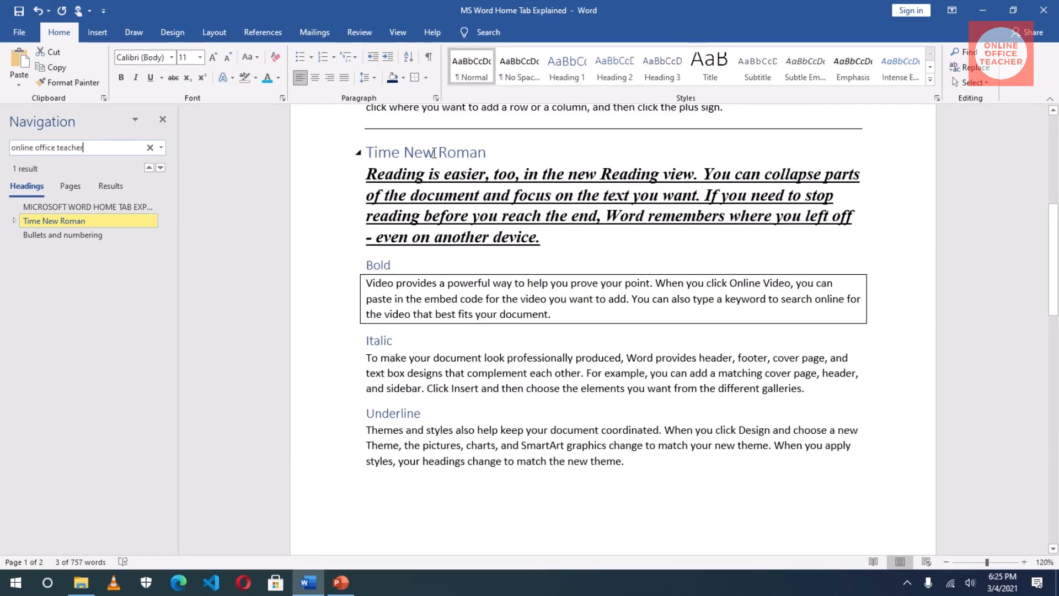
{"action": "scroll", "coordinate": [512, 324], "scroll_direction": "down", "scroll_amount": 10}
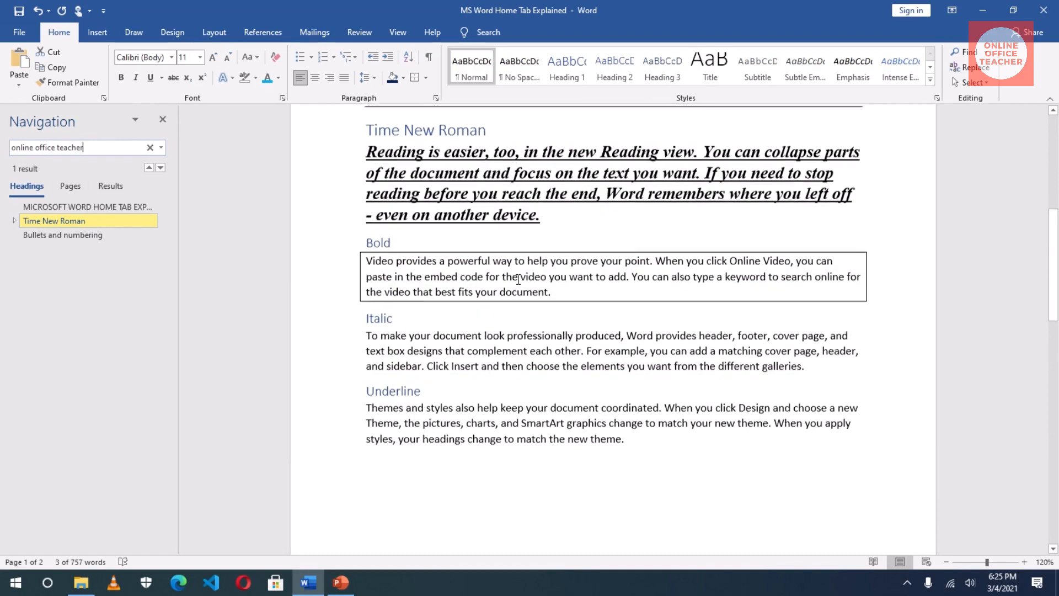
{"action": "scroll", "coordinate": [512, 324], "scroll_direction": "down", "scroll_amount": 7}
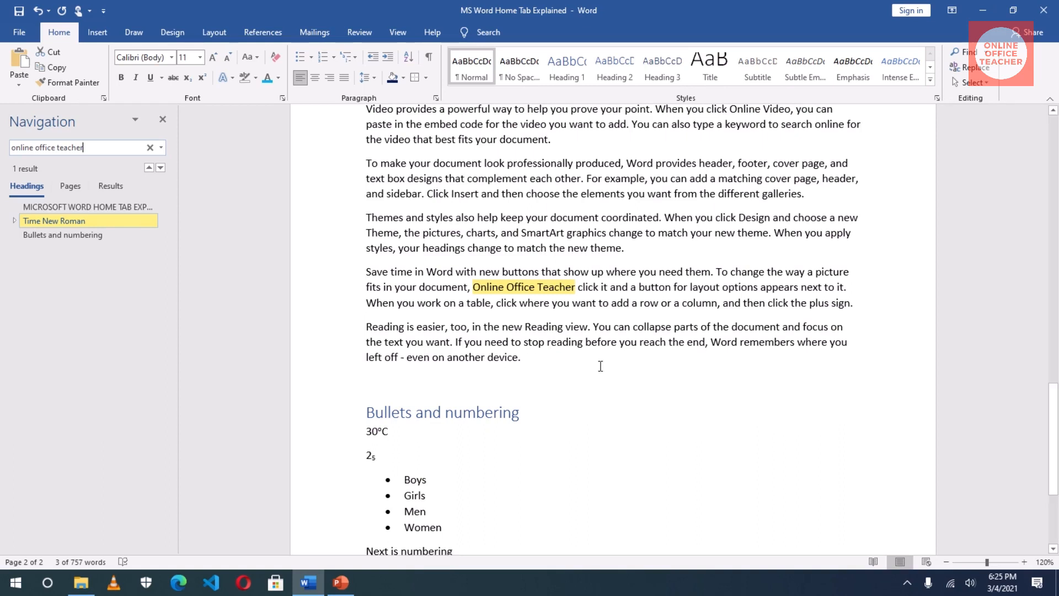
{"action": "left_click", "coordinate": [149, 148]}
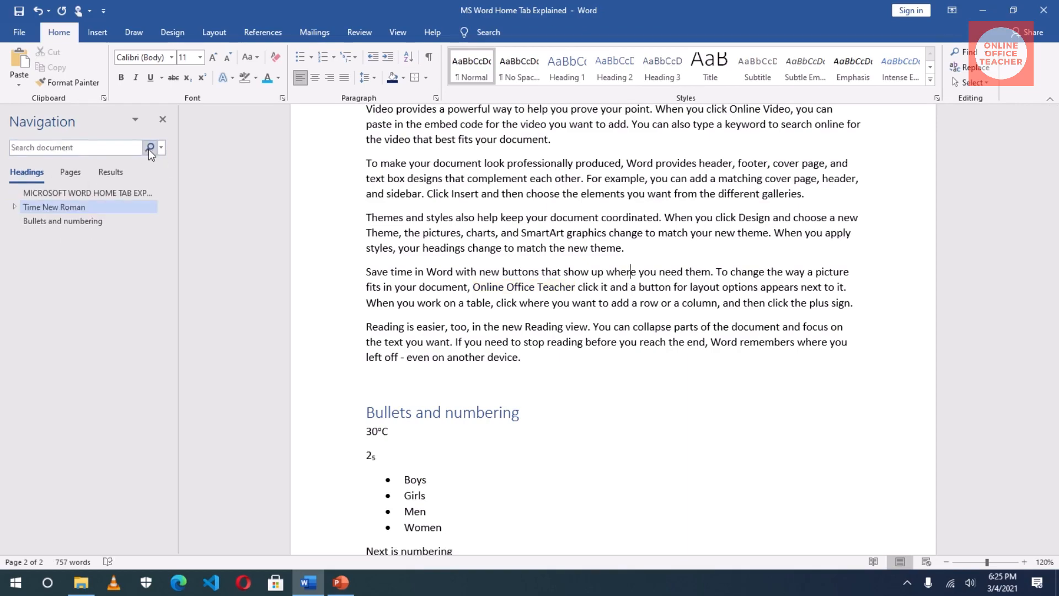
{"action": "scroll", "coordinate": [728, 298], "scroll_direction": "up", "scroll_amount": 10}
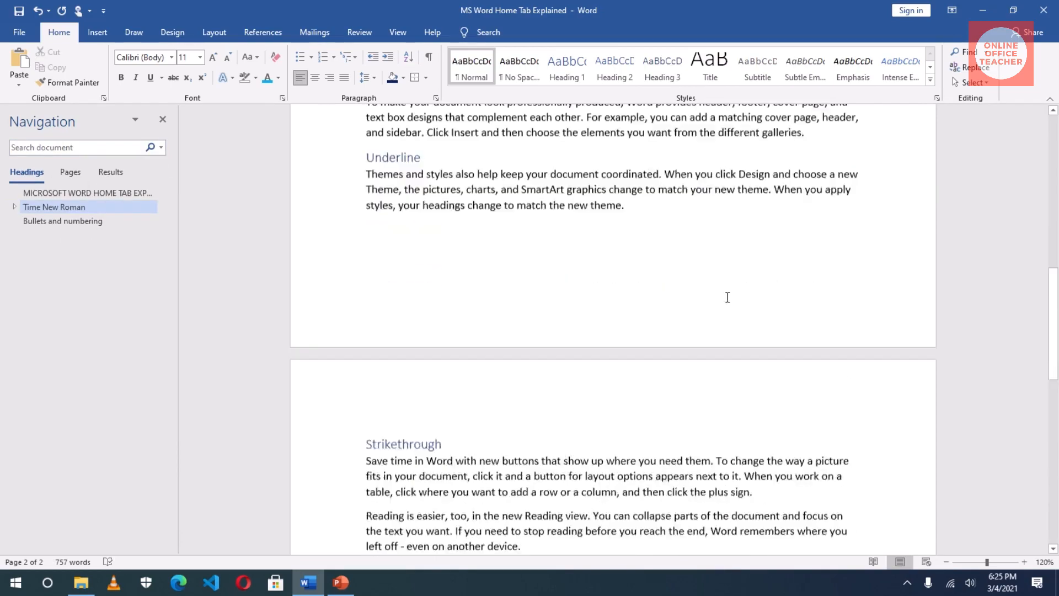
{"action": "scroll", "coordinate": [730, 303], "scroll_direction": "up", "scroll_amount": 7}
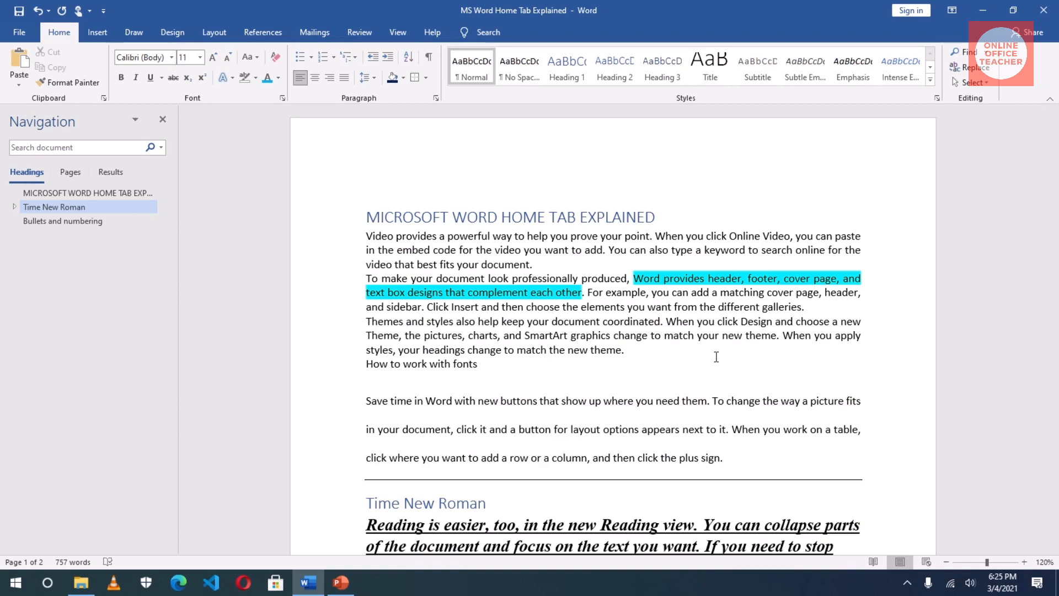
Search the document for "elements" and step through the matches to the one in the Italic section
{"action": "left_click", "coordinate": [966, 53]}
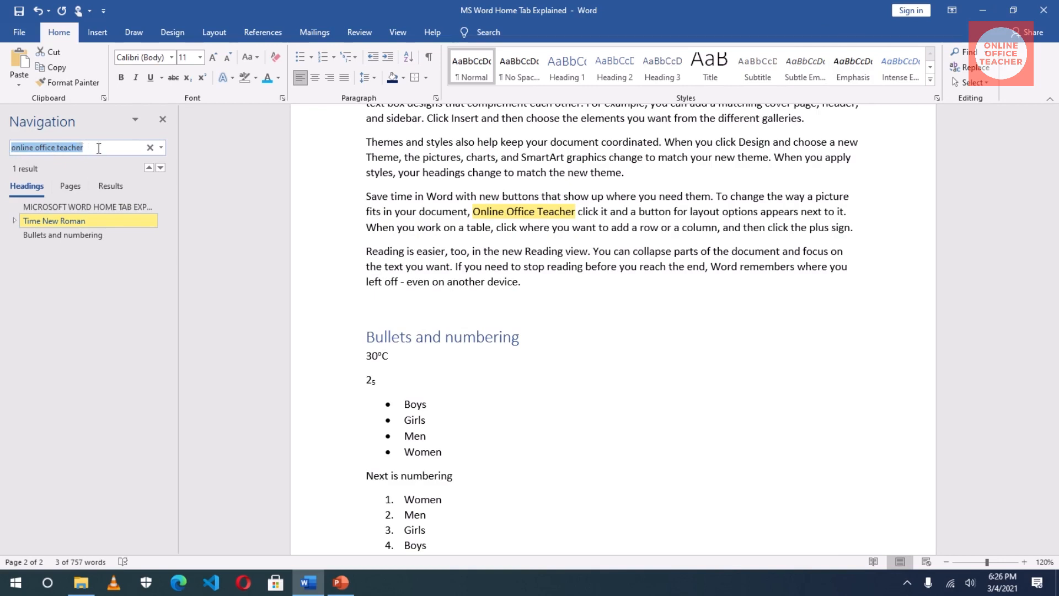
{"action": "key", "text": "BackSpace"}
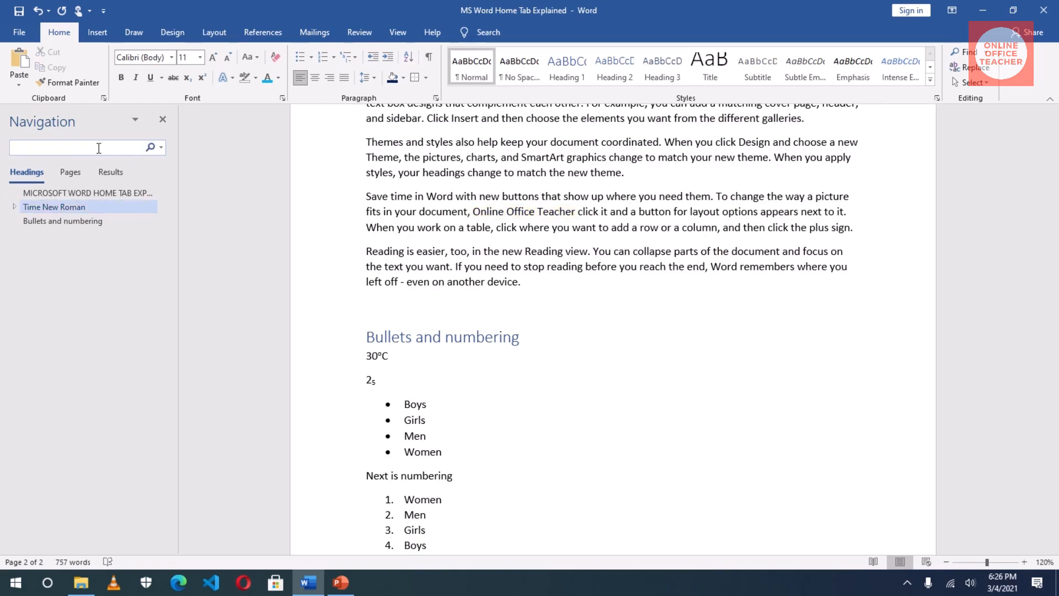
{"action": "type", "text": "elements"}
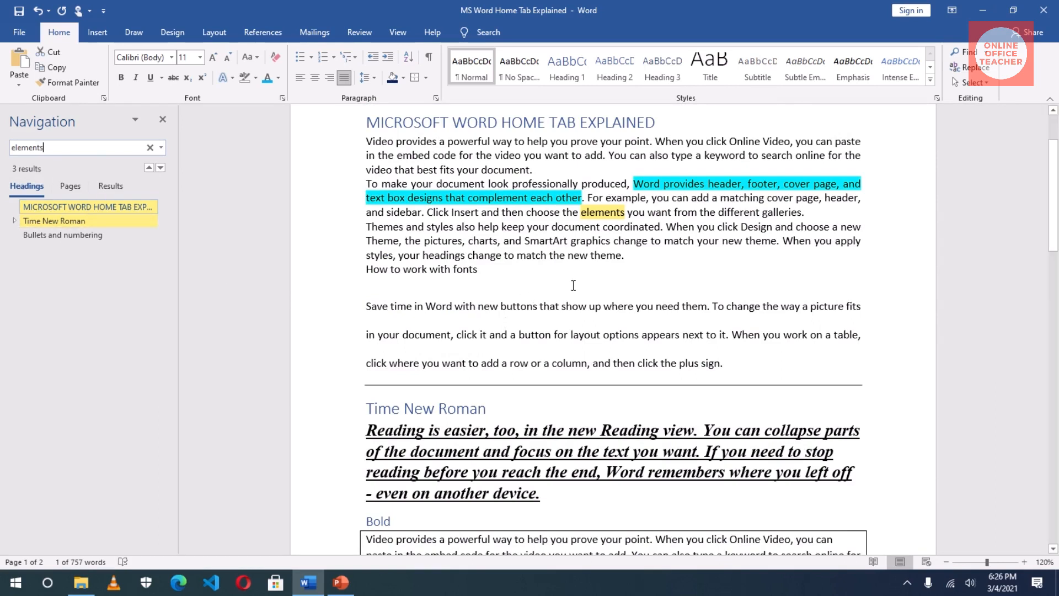
{"action": "left_click", "coordinate": [601, 213]}
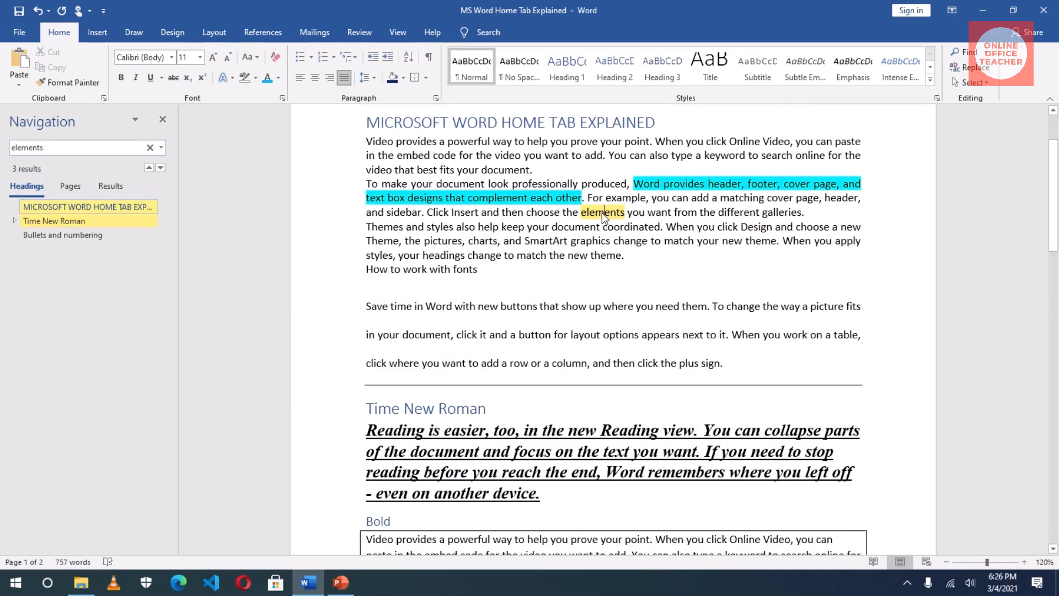
{"action": "left_click", "coordinate": [161, 168]}
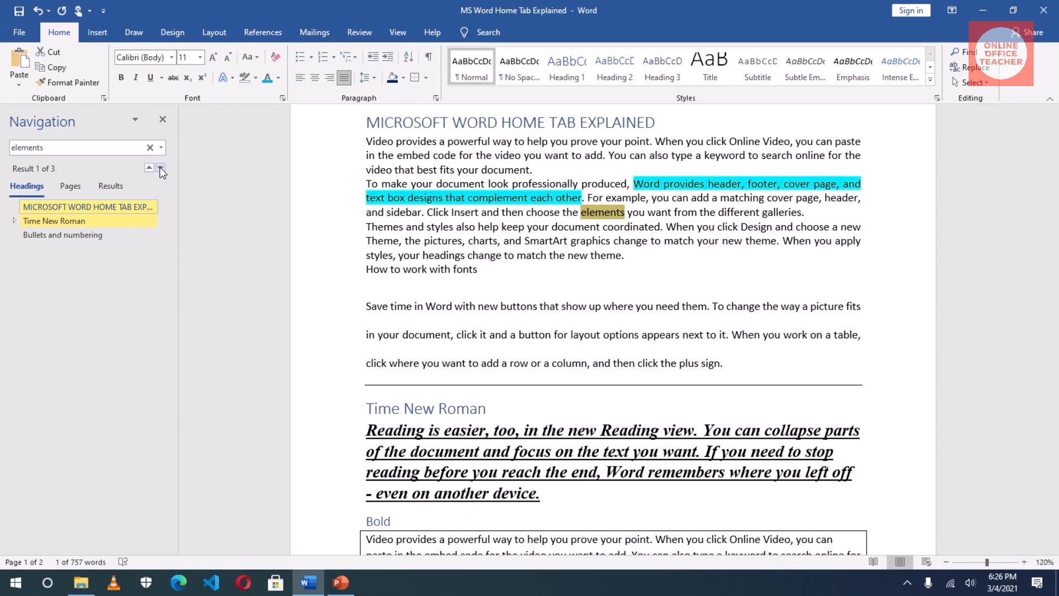
{"action": "left_click", "coordinate": [161, 167]}
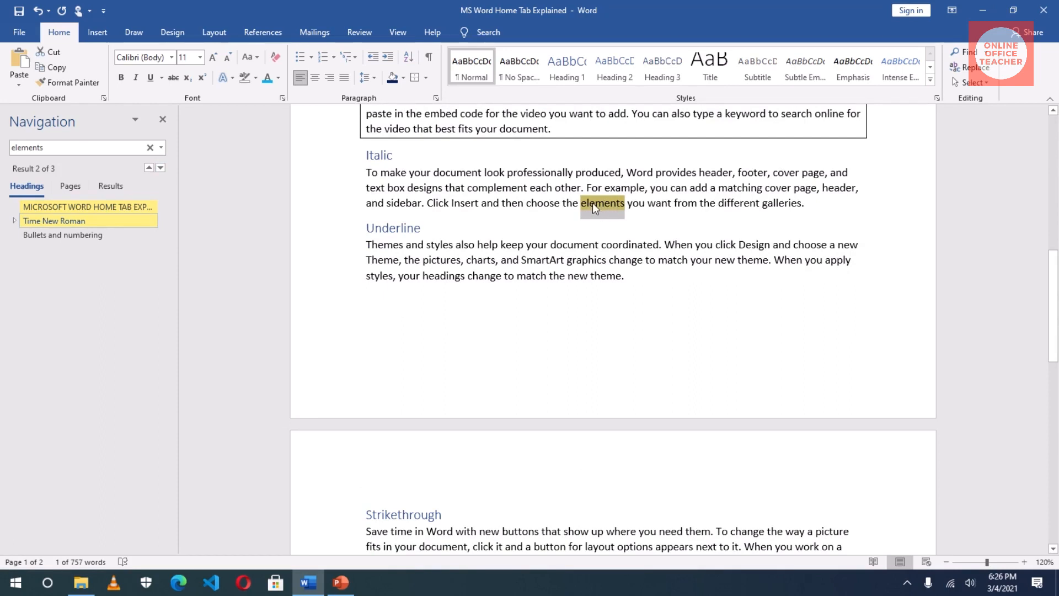
Replace only the selected "elements" in the Italic section with "components", and close Find and Replace
{"action": "left_click", "coordinate": [969, 66]}
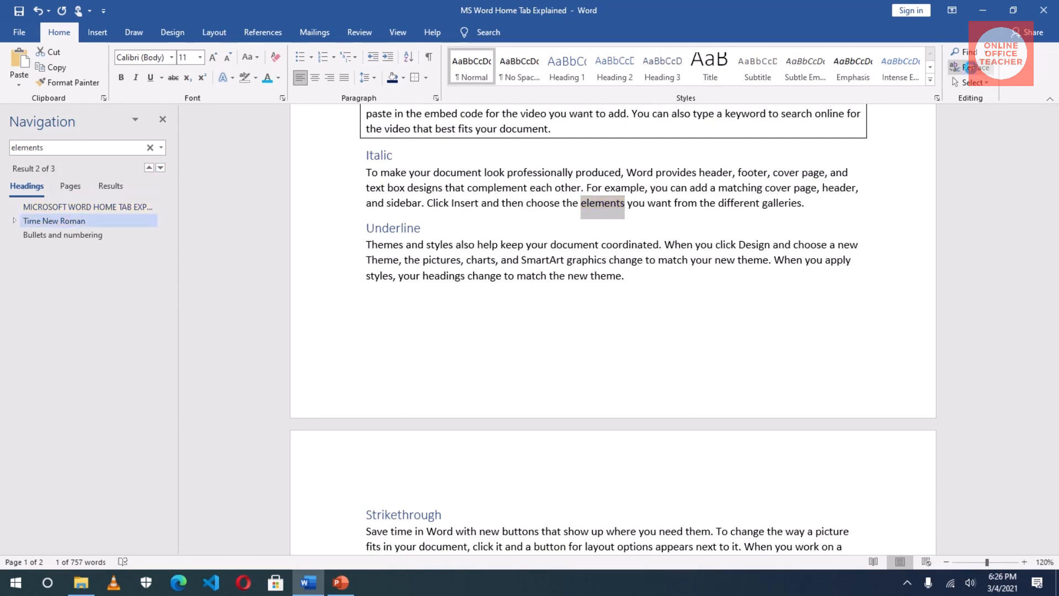
{"action": "left_click_drag", "start_coordinate": [536, 49], "coordinate": [644, 175]}
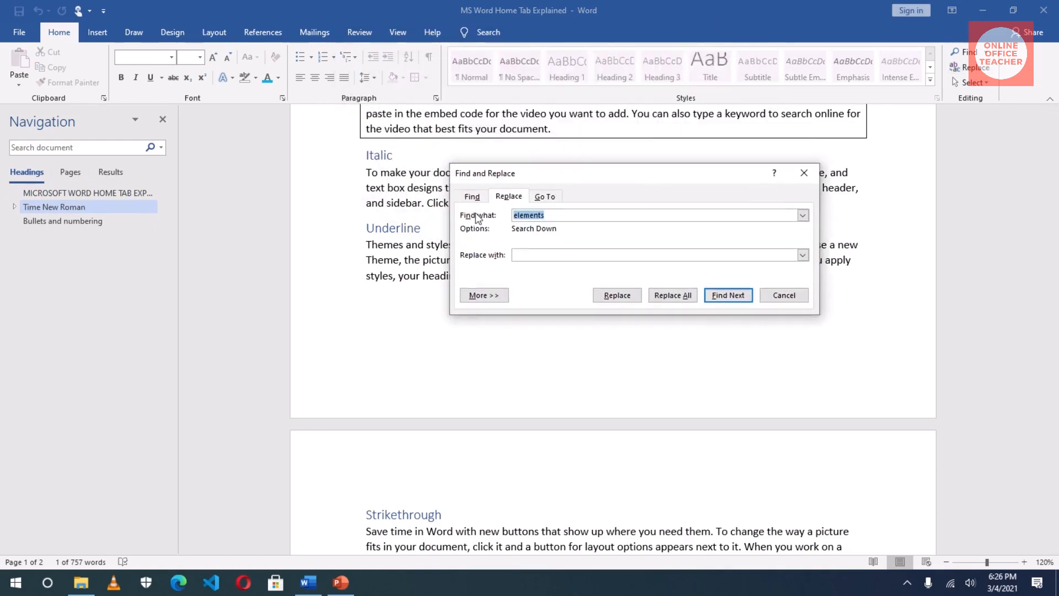
{"action": "left_click", "coordinate": [553, 216]}
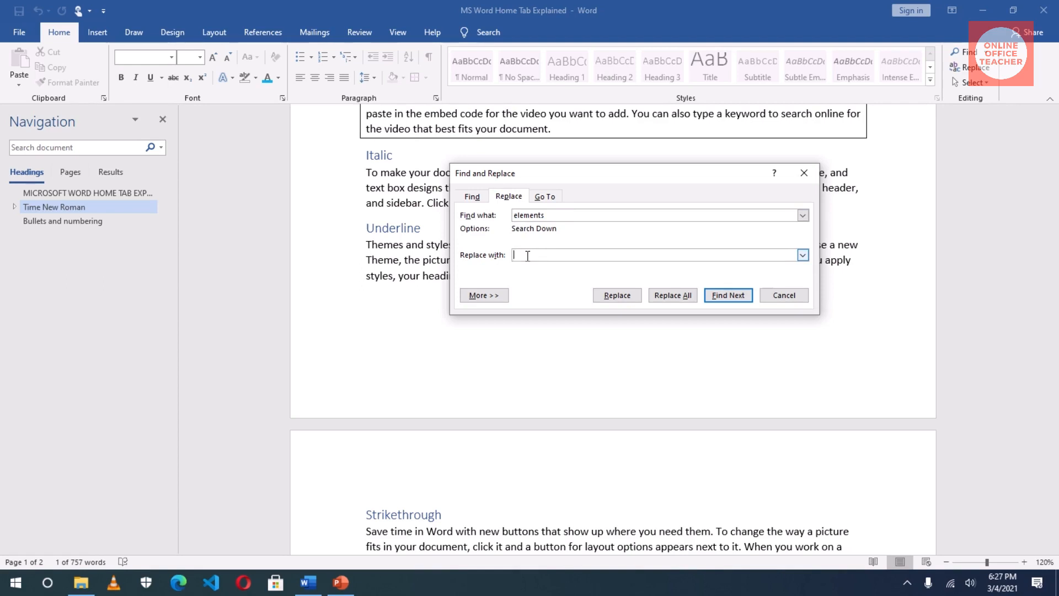
{"action": "type", "text": "compon"}
{"action": "type", "text": "t"}
{"action": "type", "text": "ents"}
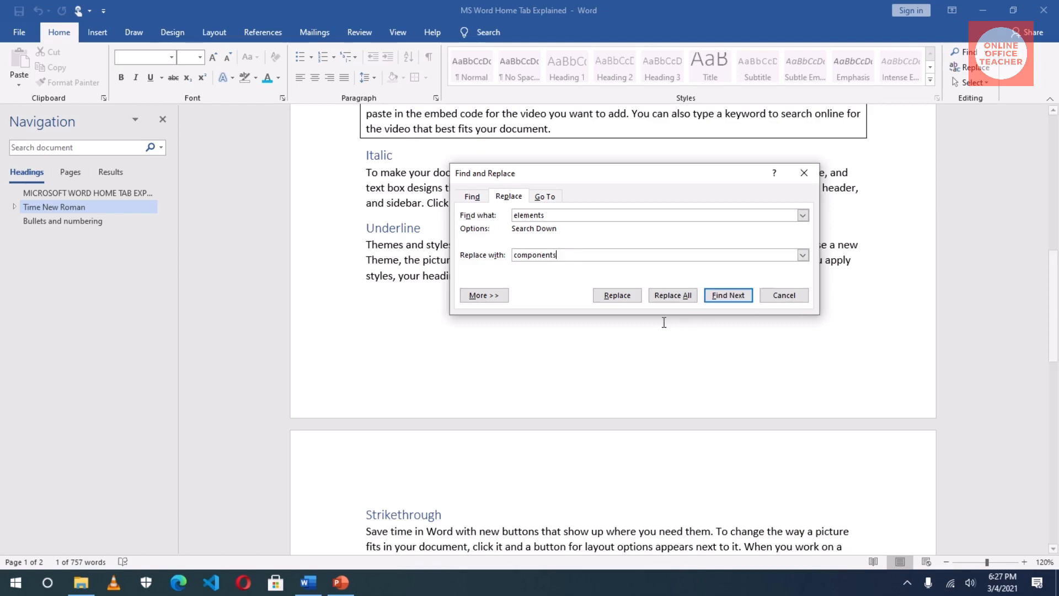
{"action": "left_click", "coordinate": [616, 296]}
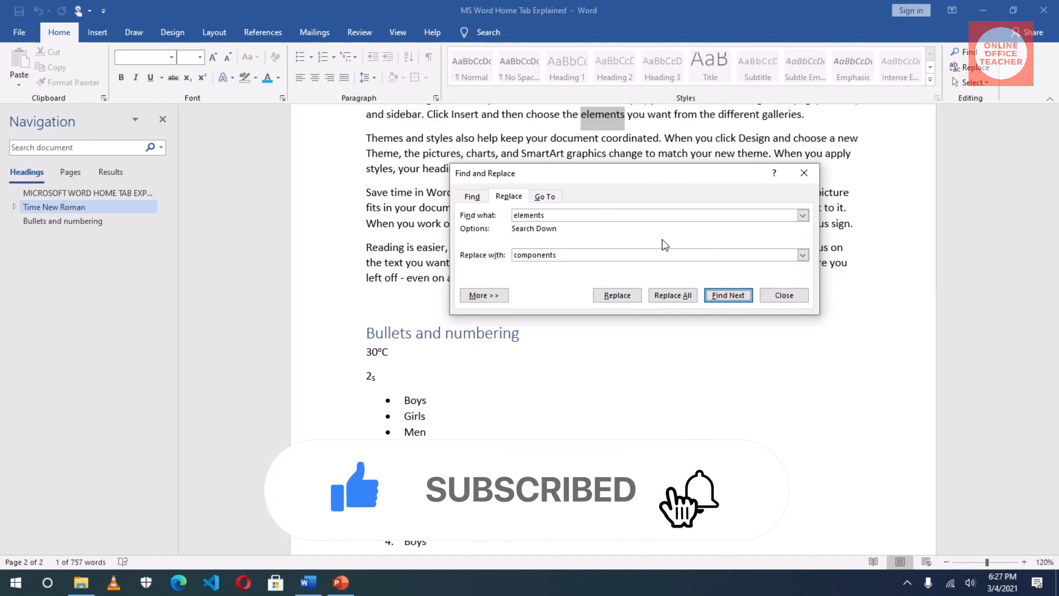
{"action": "left_click", "coordinate": [786, 296]}
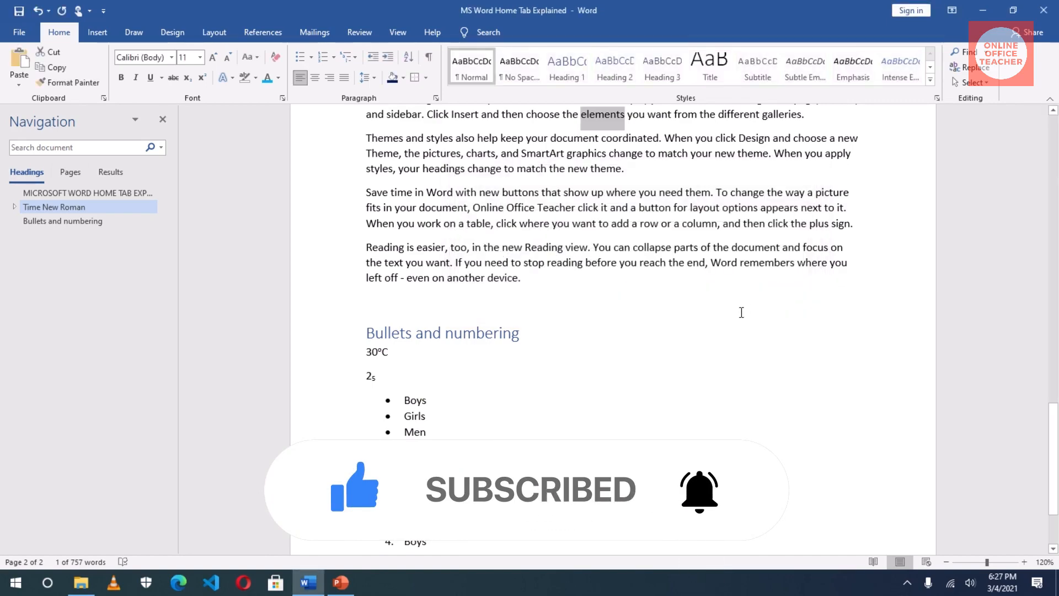
Search the document for "components" and examine the replaced word in the Italic paragraph
{"action": "scroll", "coordinate": [741, 312], "scroll_direction": "up", "scroll_amount": 8}
{"action": "scroll", "coordinate": [742, 312], "scroll_direction": "down", "scroll_amount": 4}
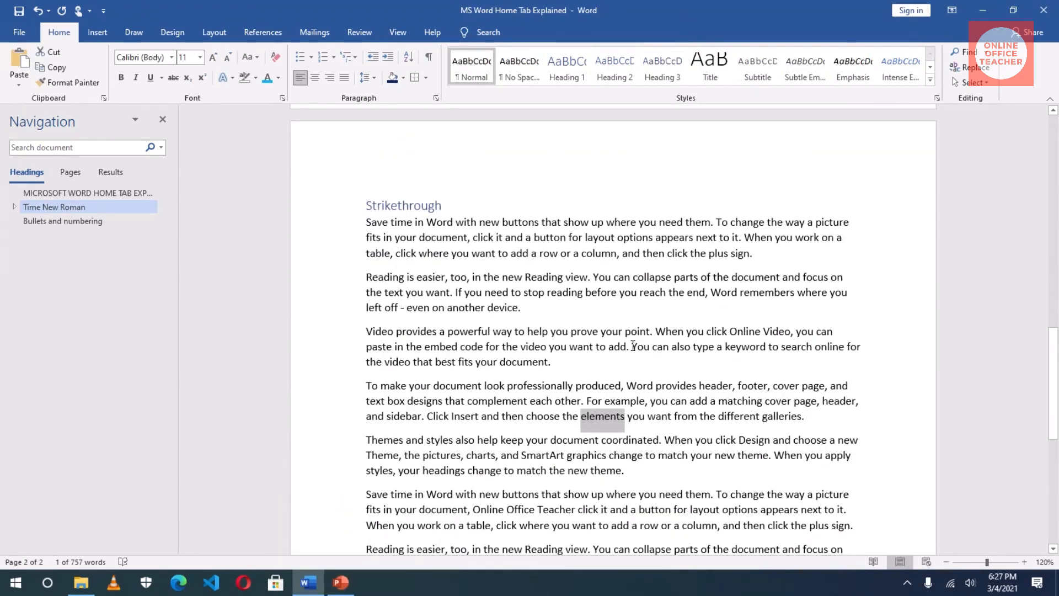
{"action": "scroll", "coordinate": [744, 416], "scroll_direction": "down", "scroll_amount": 3}
{"action": "scroll", "coordinate": [728, 408], "scroll_direction": "up", "scroll_amount": 4}
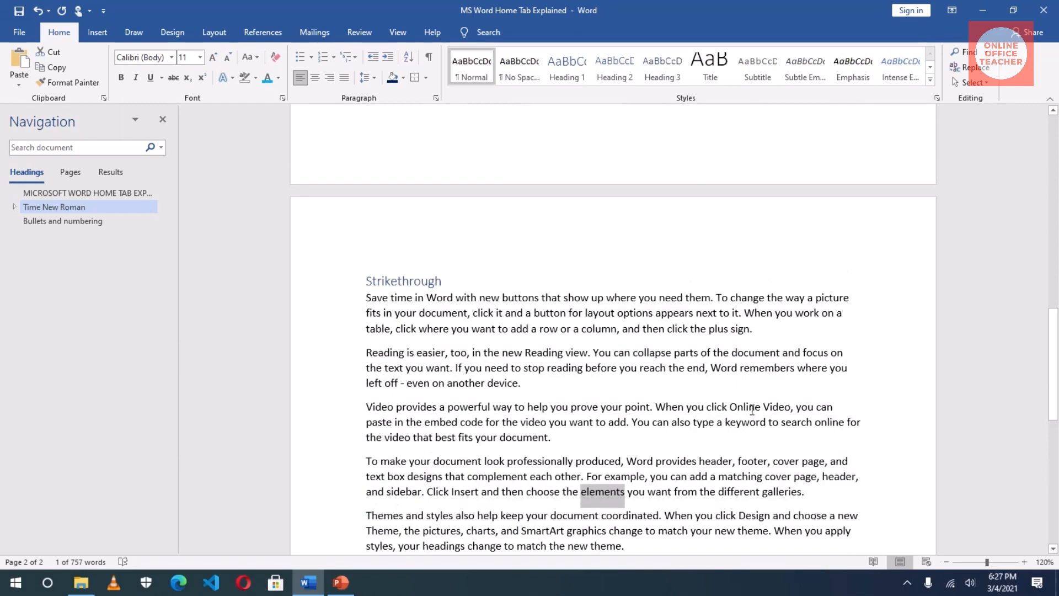
{"action": "left_click", "coordinate": [75, 149]}
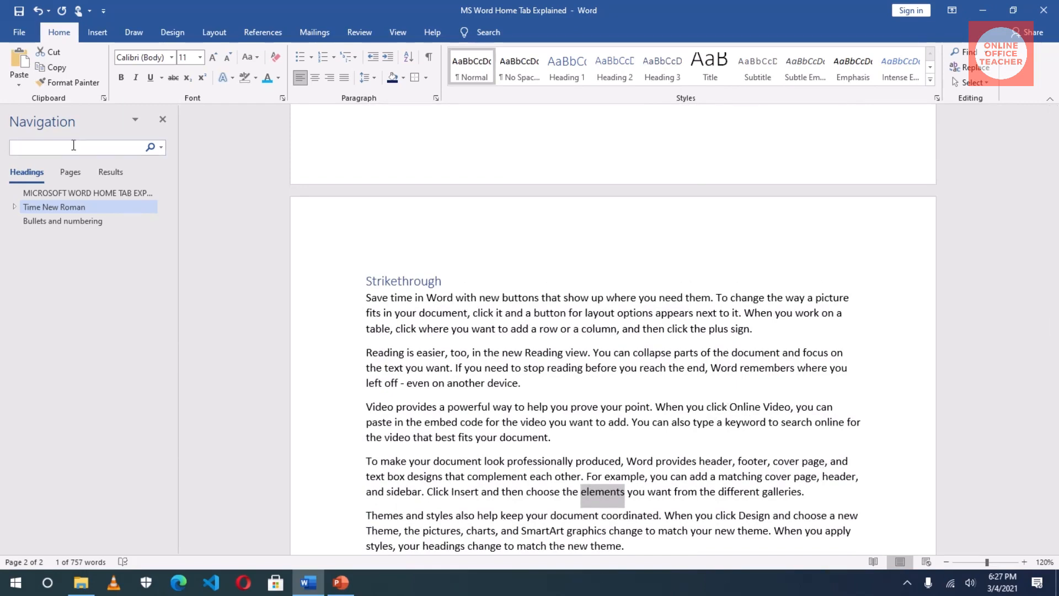
{"action": "type", "text": "com"}
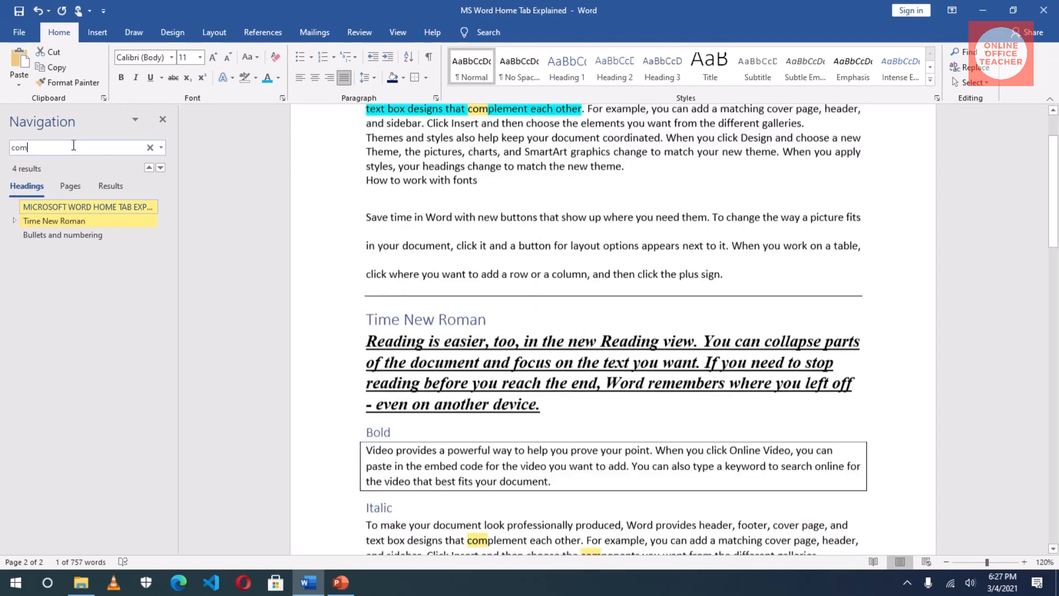
{"action": "type", "text": "ponents"}
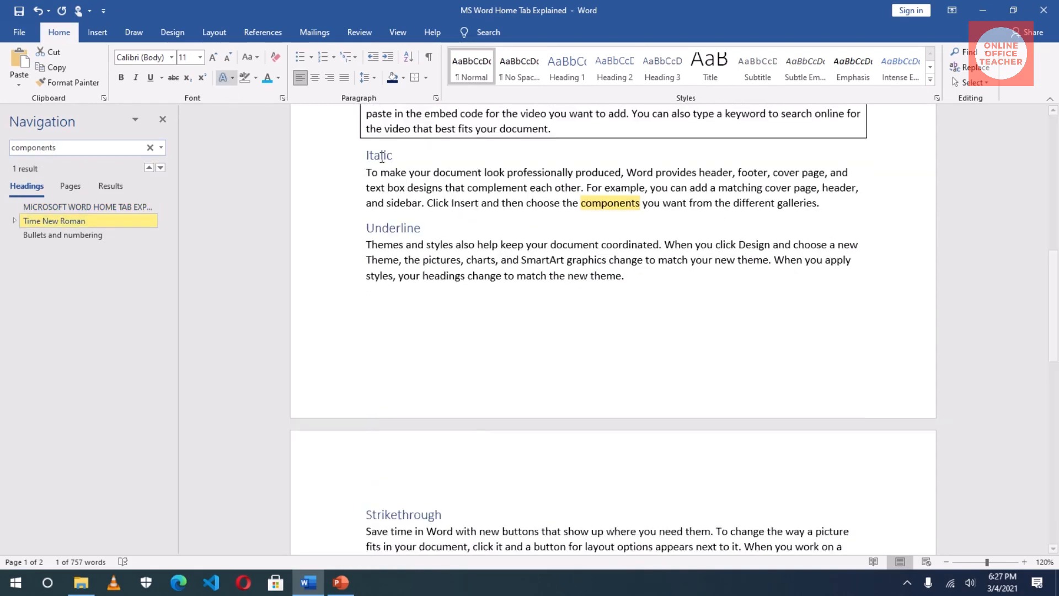
{"action": "triple_click", "coordinate": [606, 202]}
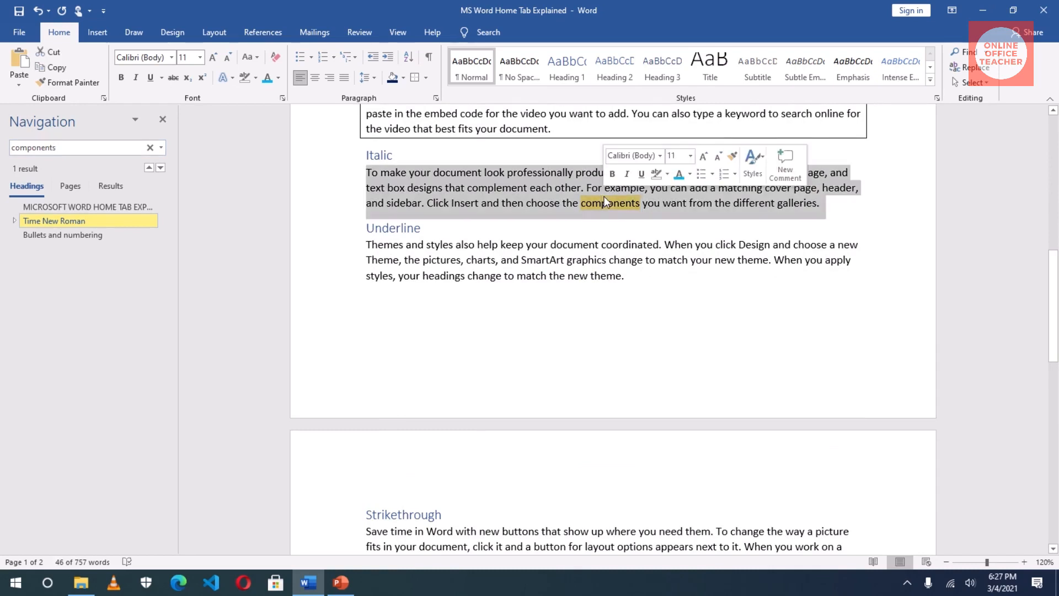
{"action": "left_click", "coordinate": [529, 194]}
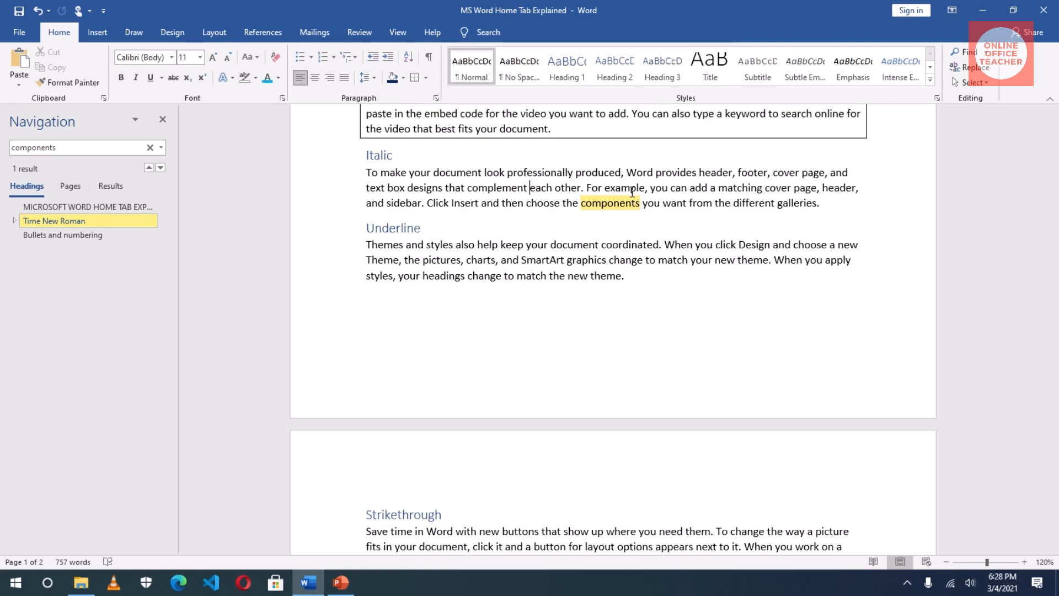
Replace every "best" in the whole document with "very", continuing from the beginning, and close Find and Replace
{"action": "double_click", "coordinate": [443, 130]}
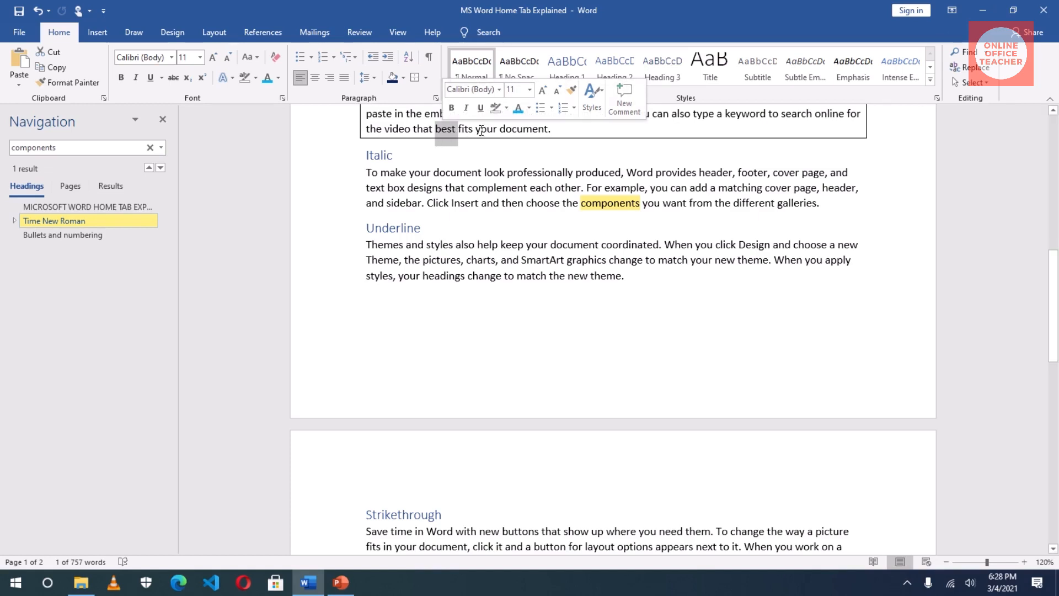
{"action": "triple_click", "coordinate": [444, 130]}
{"action": "double_click", "coordinate": [445, 130]}
{"action": "left_click", "coordinate": [970, 67]}
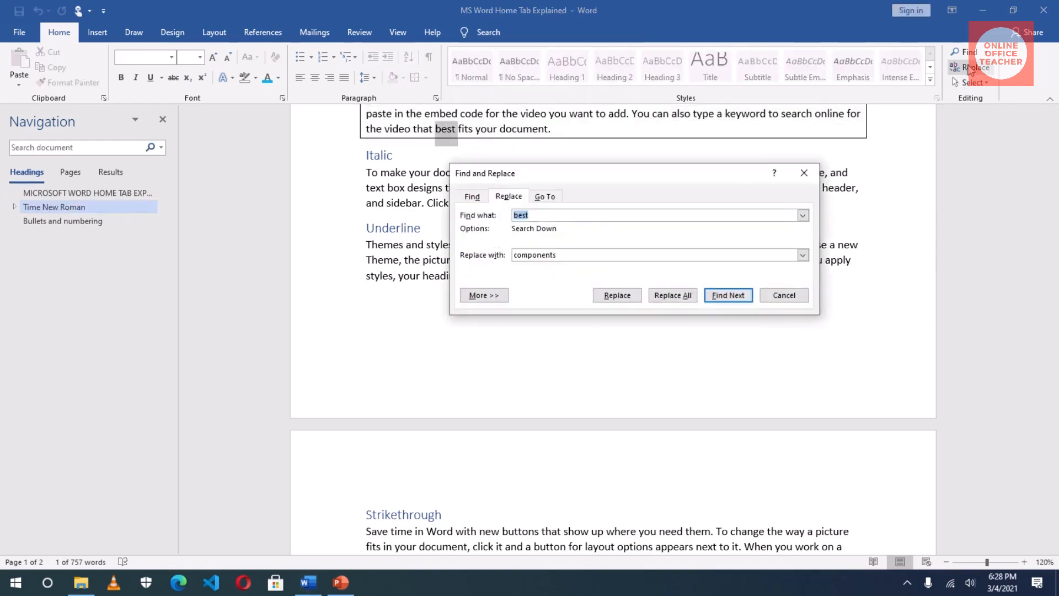
{"action": "left_click_drag", "start_coordinate": [573, 256], "coordinate": [480, 261]}
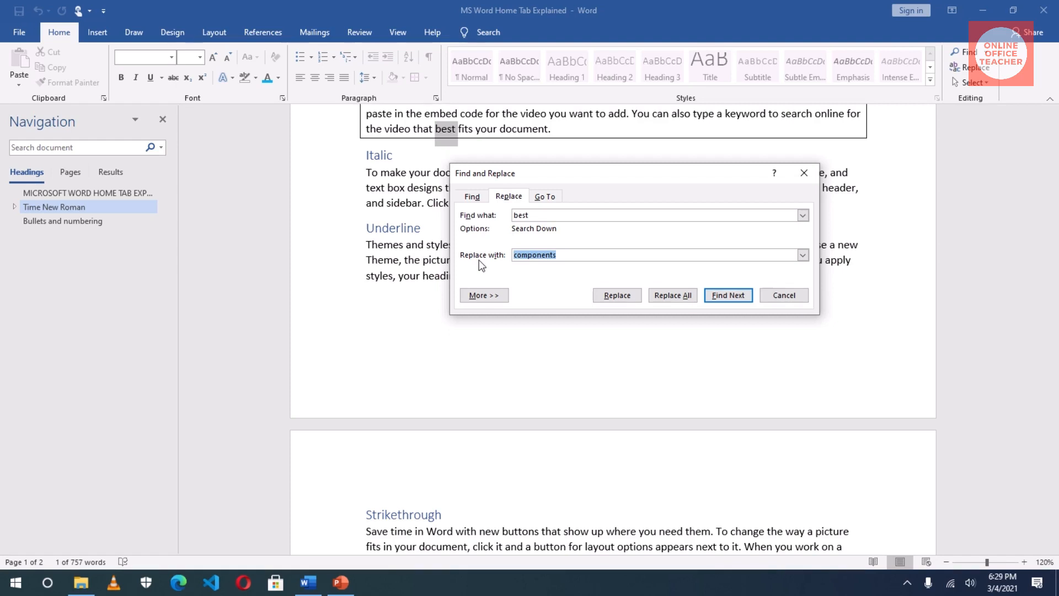
{"action": "type", "text": "very"}
{"action": "left_click", "coordinate": [674, 298]}
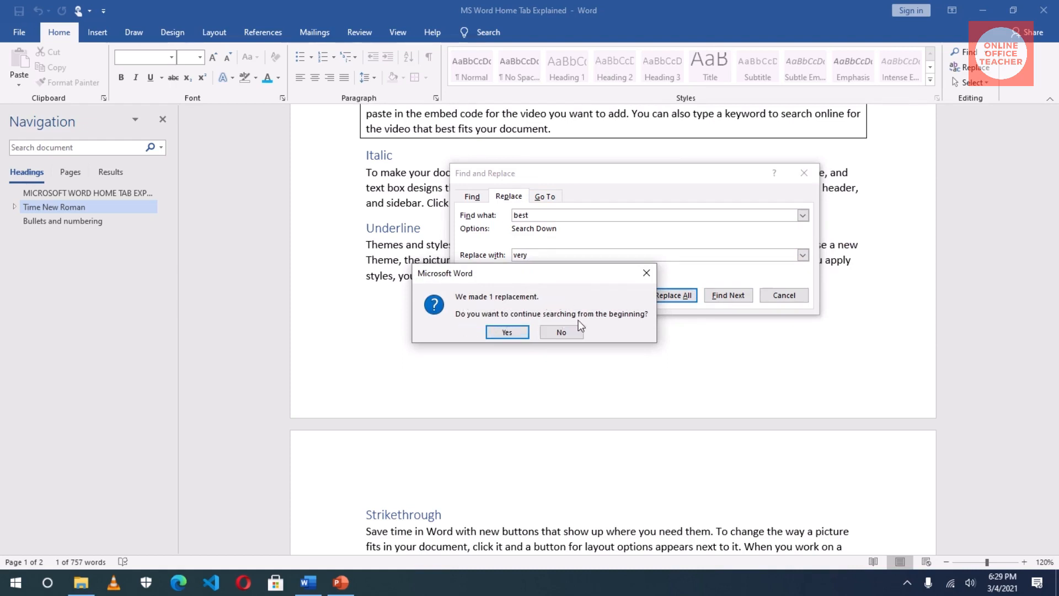
{"action": "left_click", "coordinate": [514, 334]}
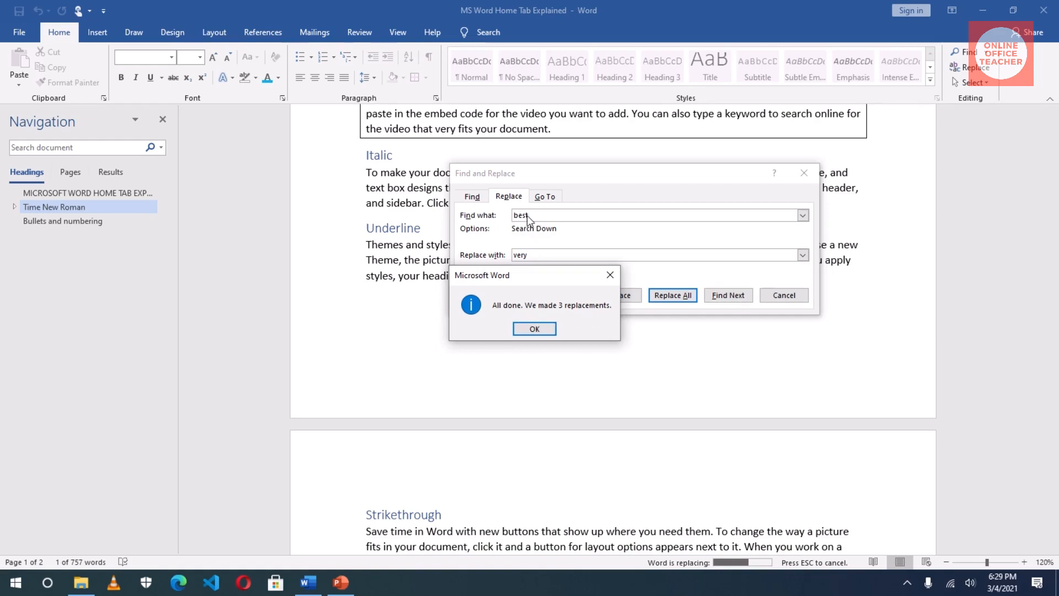
{"action": "left_click", "coordinate": [534, 328]}
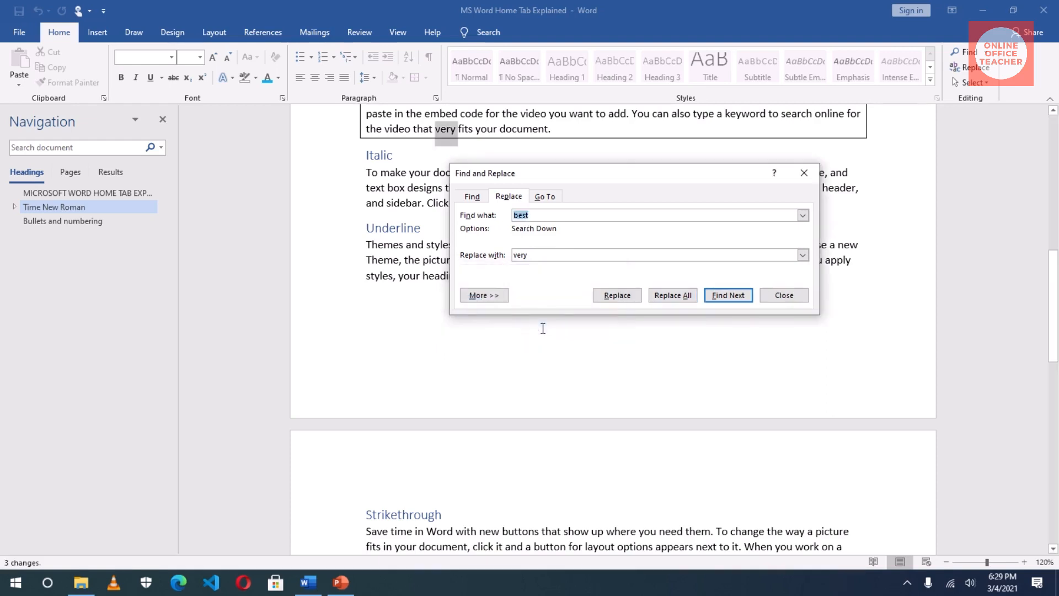
{"action": "left_click", "coordinate": [778, 293]}
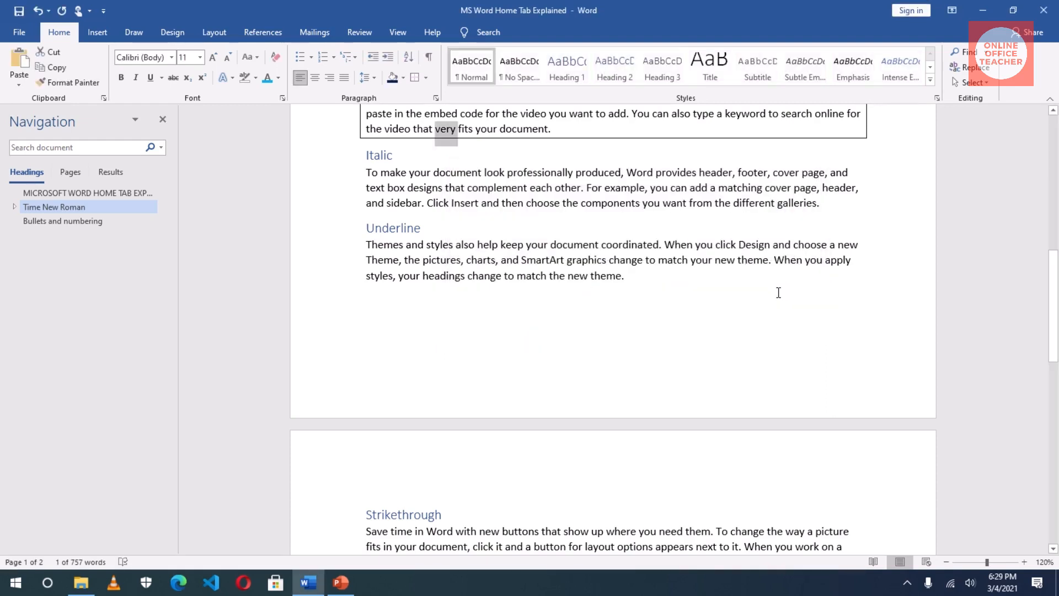